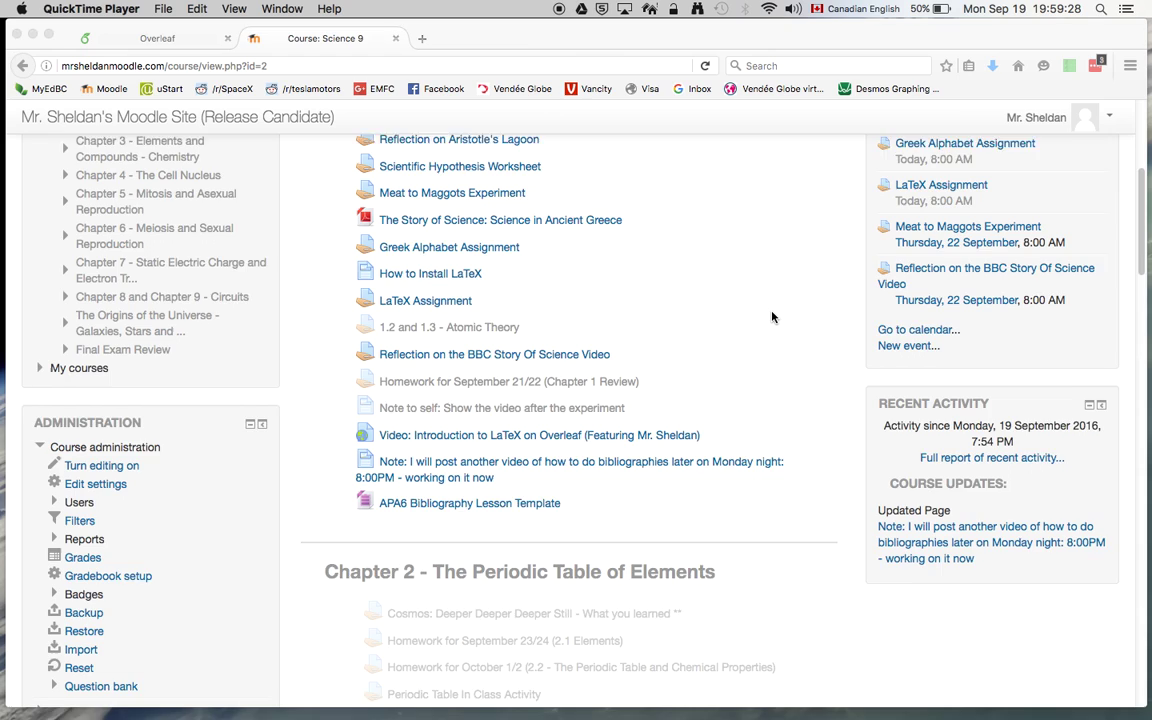
# Download the APA6 Bibliography Lesson Template zip from the course page to the Desktop and check the recent downloads list.
pyautogui.scroll(-1, 771, 317)
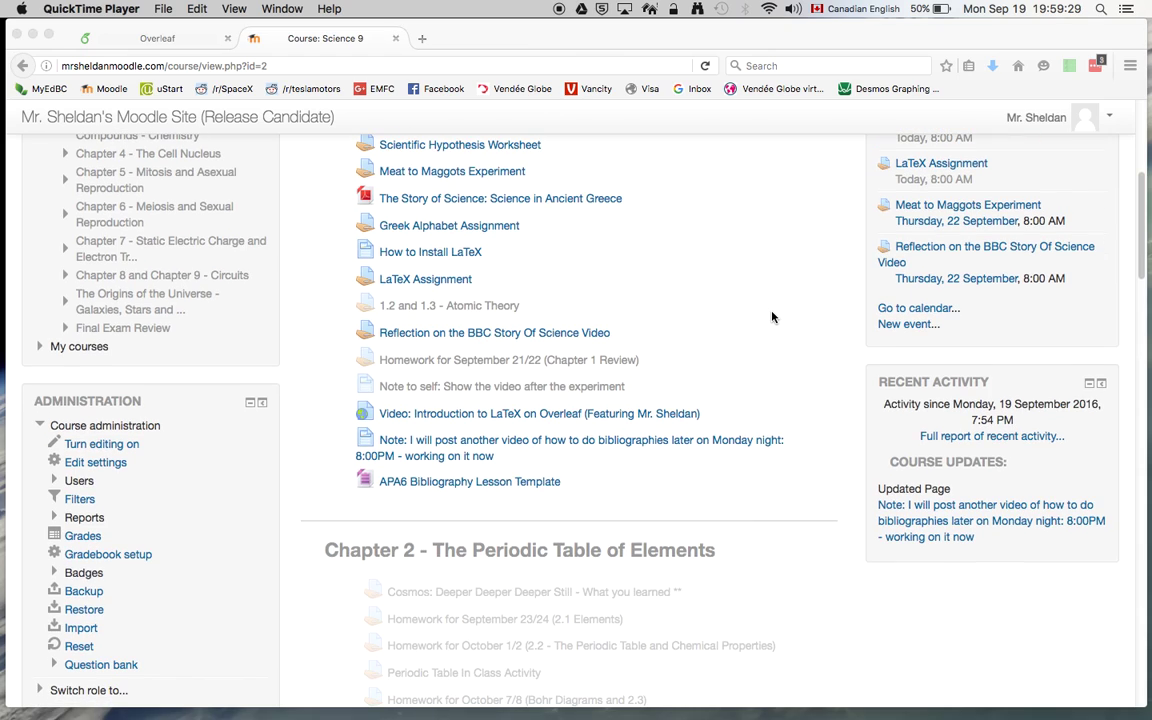
pyautogui.click(443, 484)
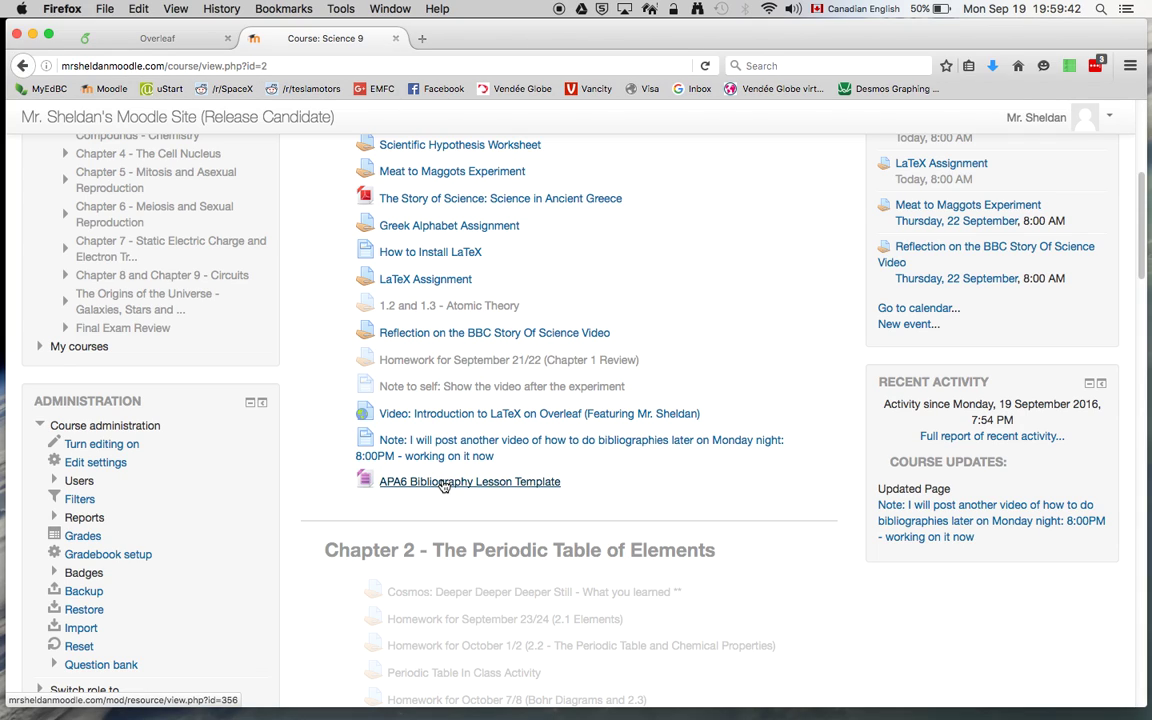
pyautogui.click(496, 484)
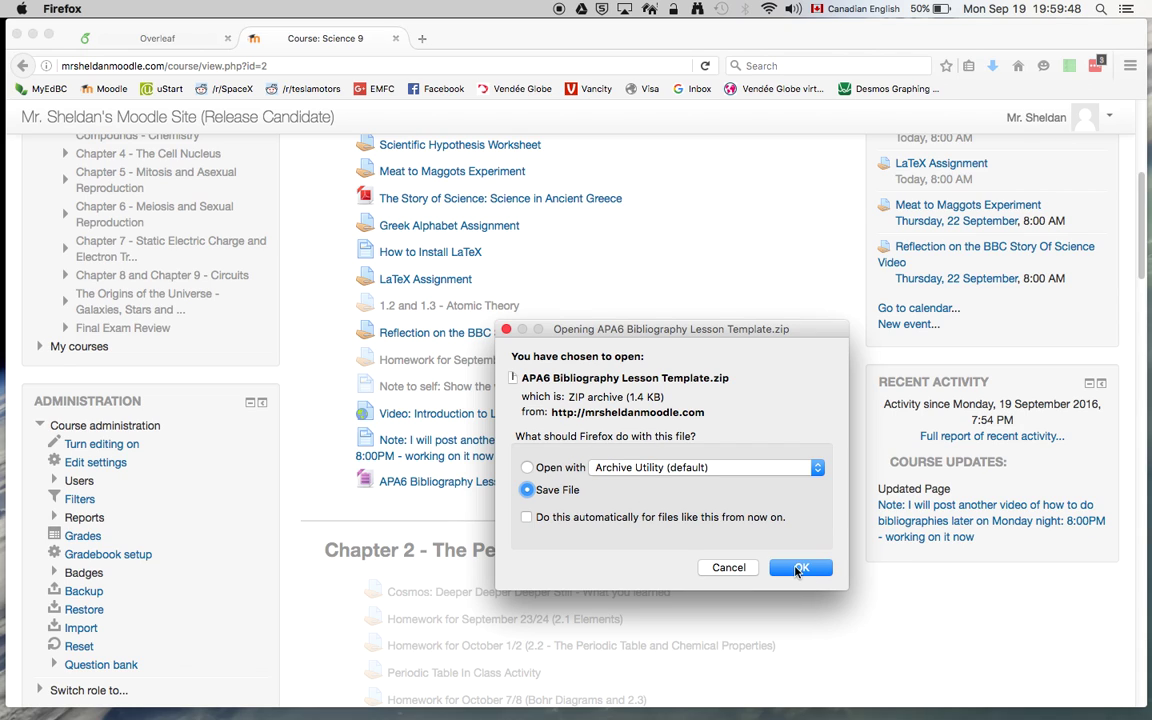
pyautogui.click(798, 568)
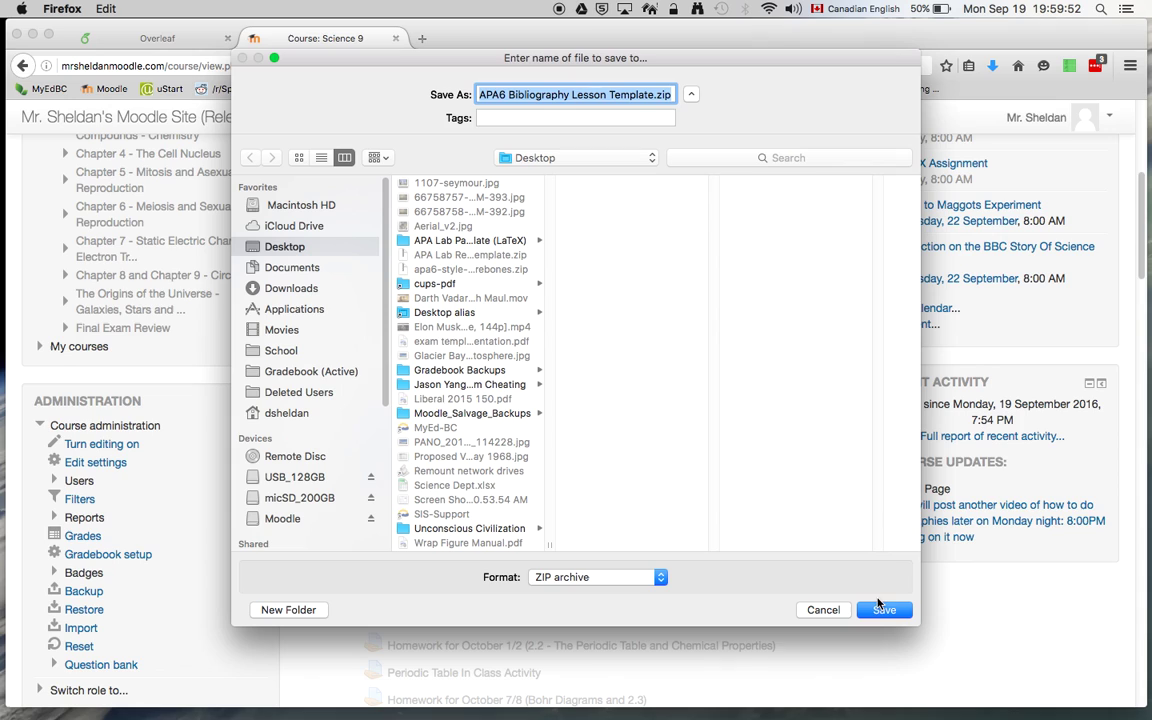
pyautogui.click(881, 610)
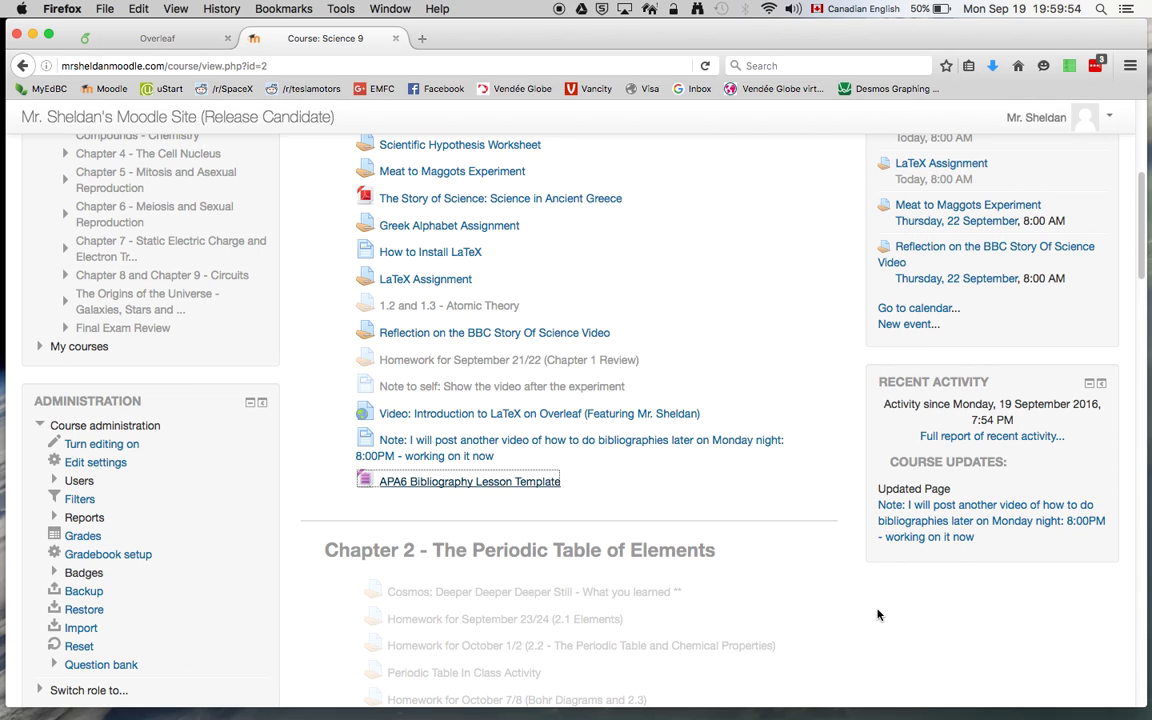
pyautogui.click(994, 66)
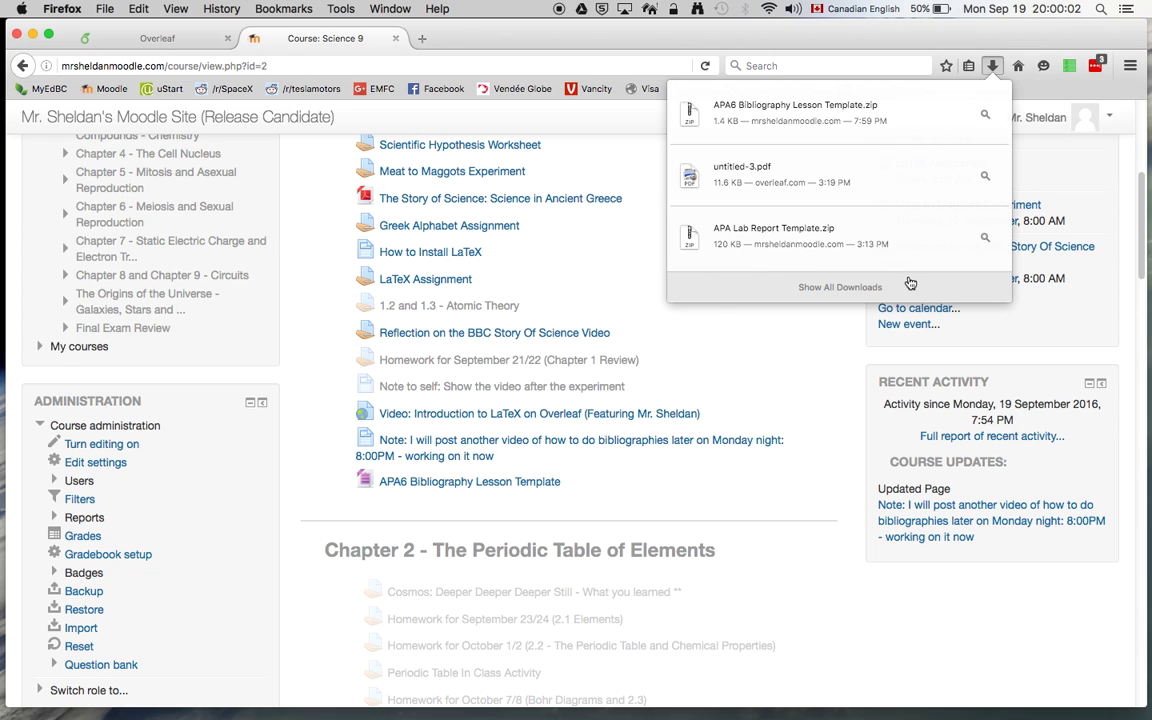
pyautogui.click(818, 516)
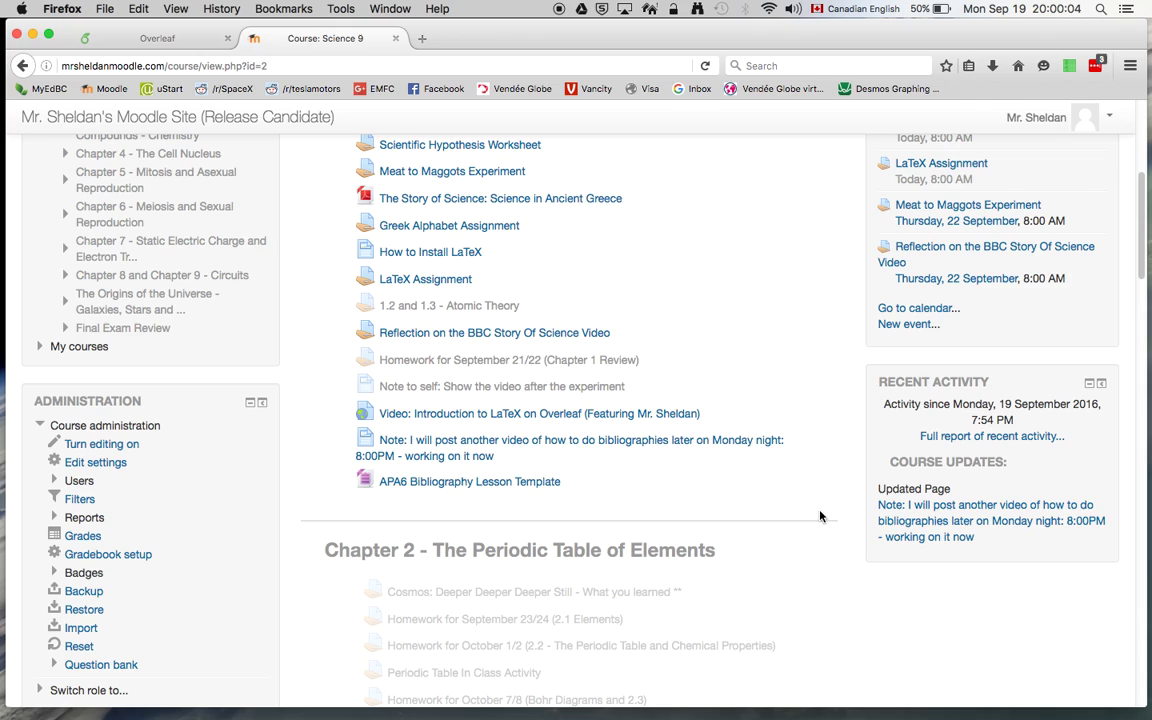
# Switch to Overleaf and sign in with the existing Google account.
pyautogui.click(186, 42)
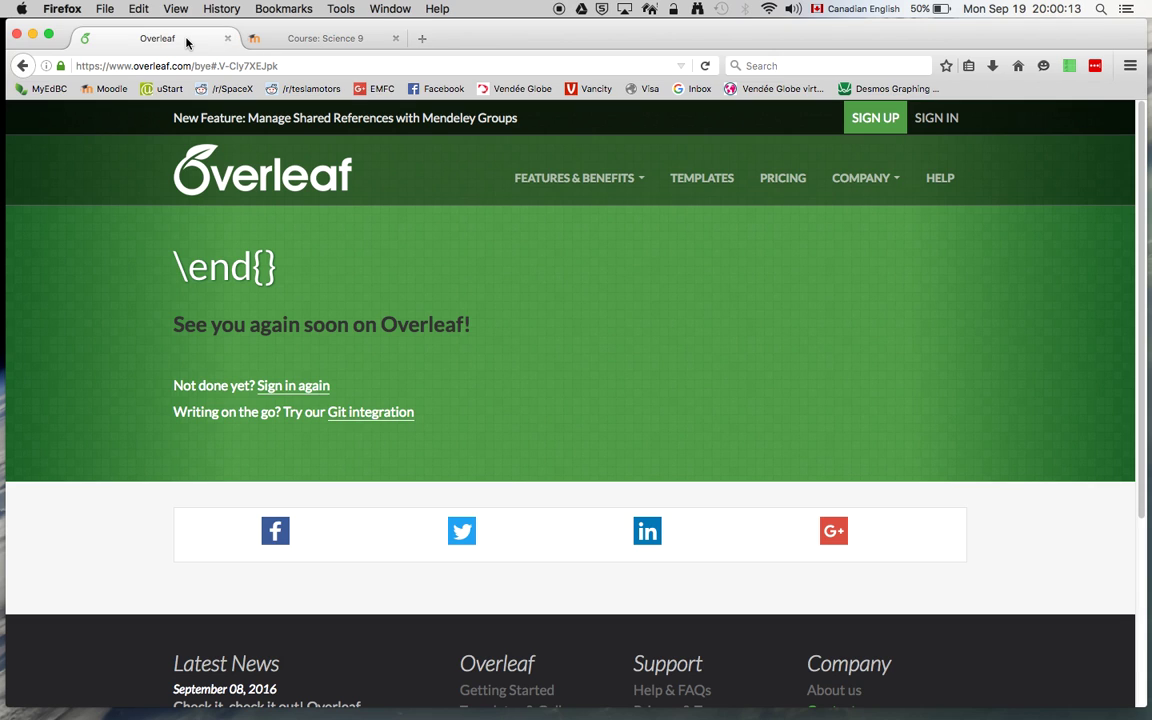
pyautogui.click(945, 120)
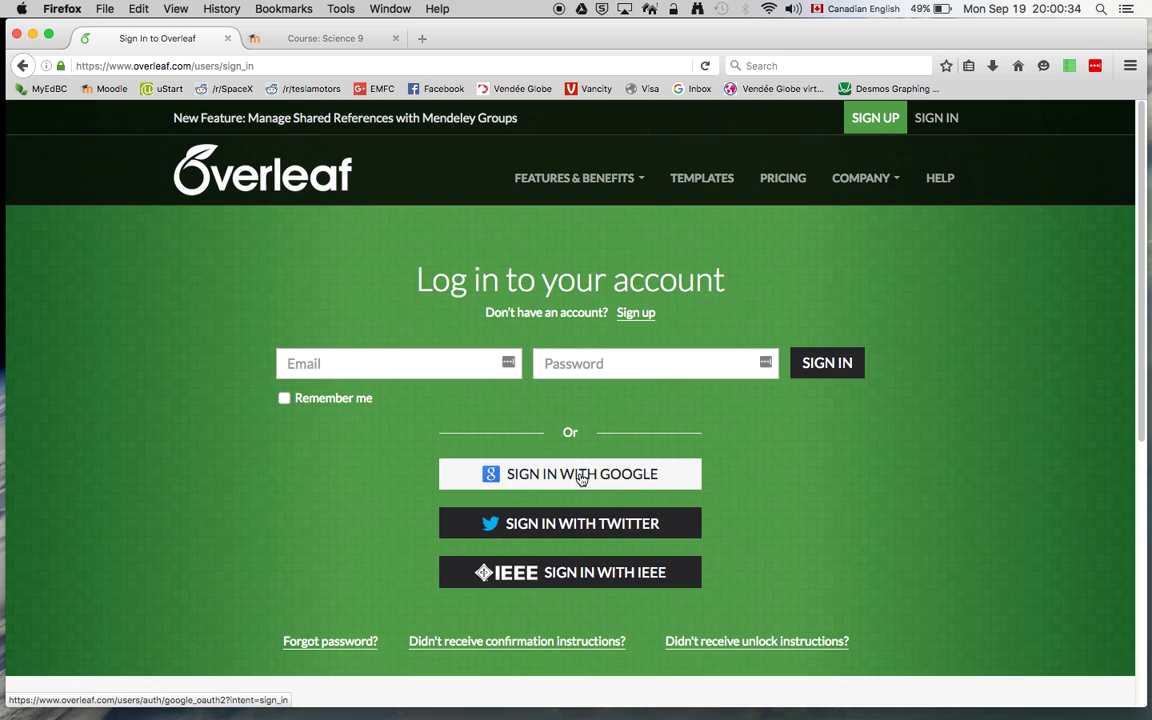
pyautogui.click(575, 478)
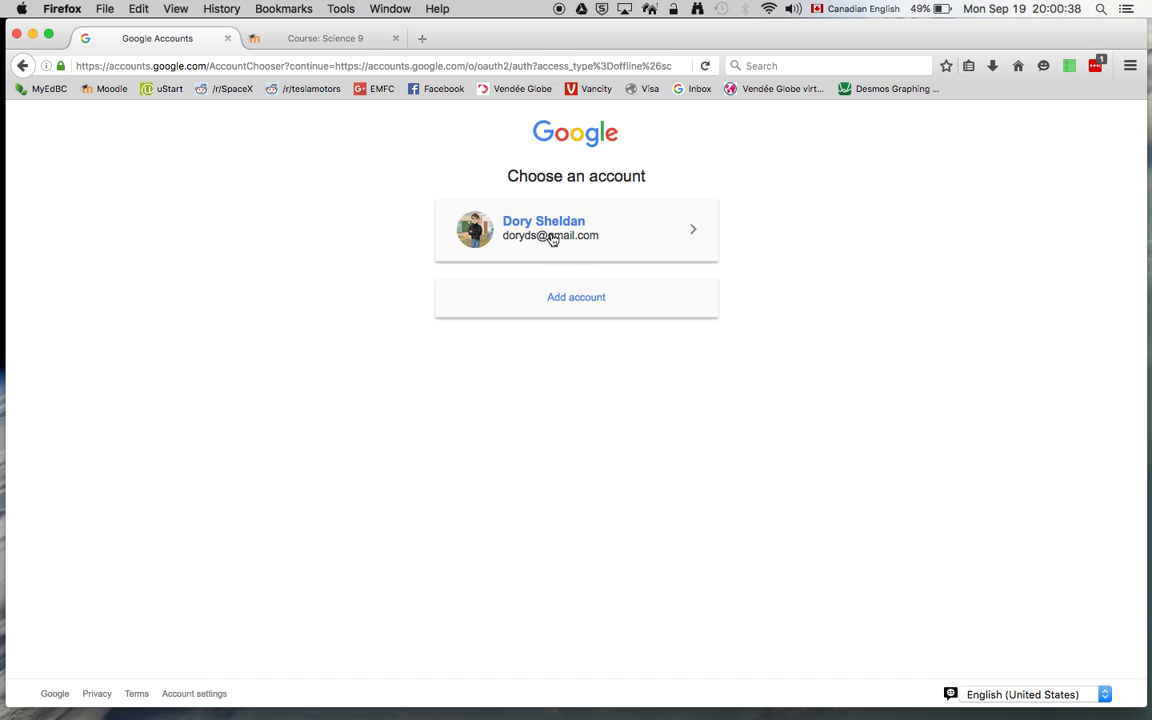
pyautogui.click(558, 224)
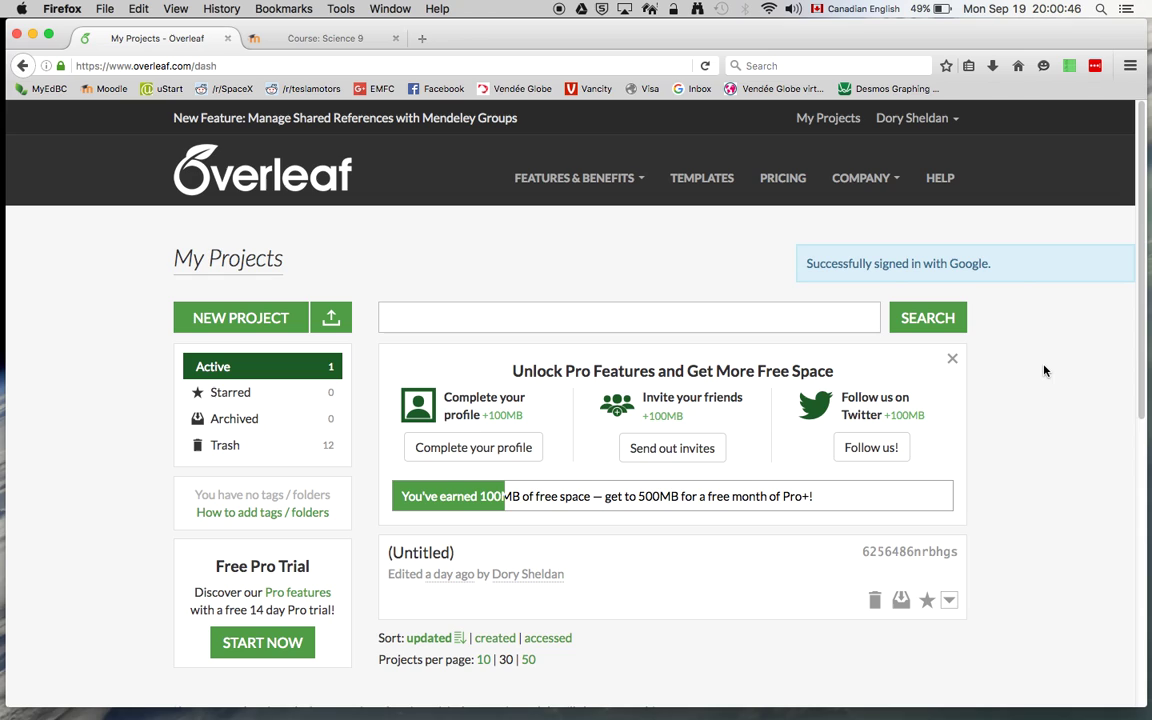
# Upload APA6 Bibliography Lesson Template.zip from the Desktop as a new Overleaf project.
pyautogui.scroll(-1, 1044, 371)
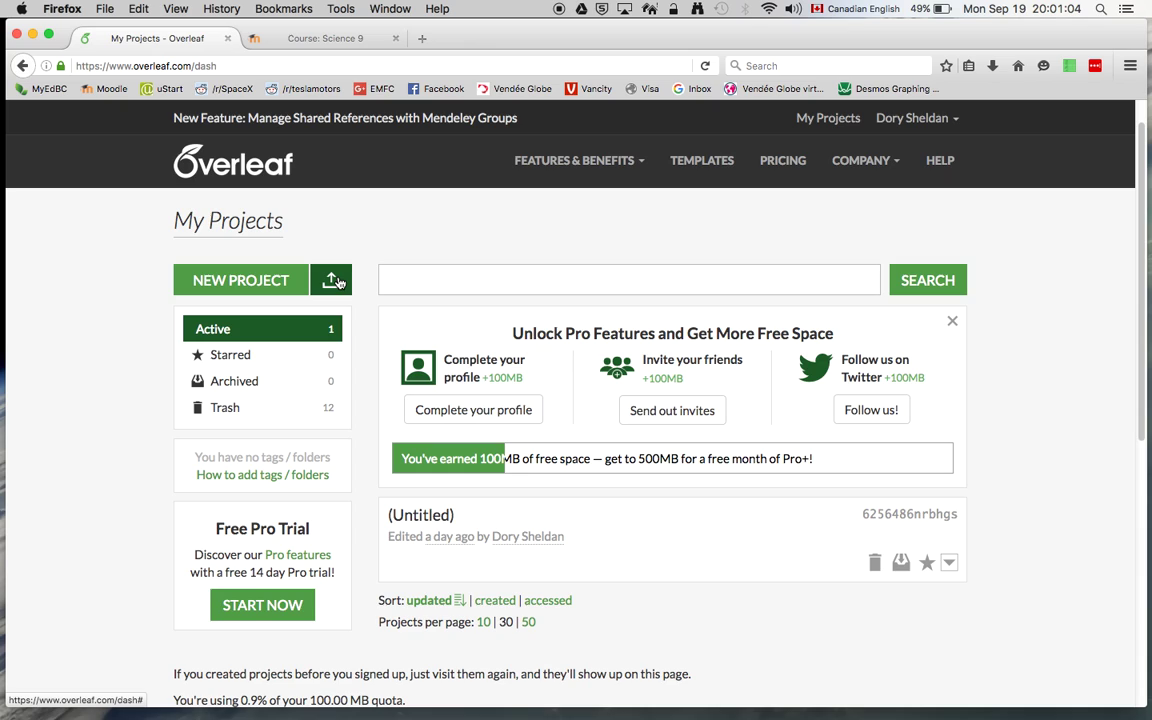
pyautogui.click(337, 283)
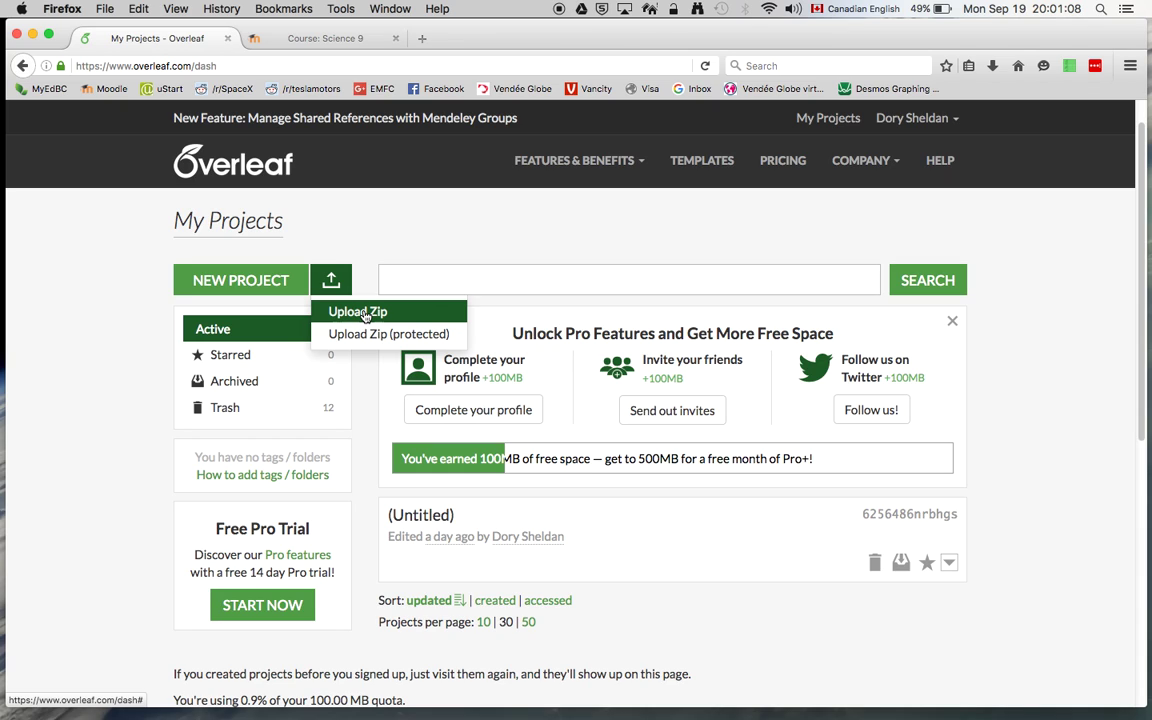
pyautogui.click(362, 313)
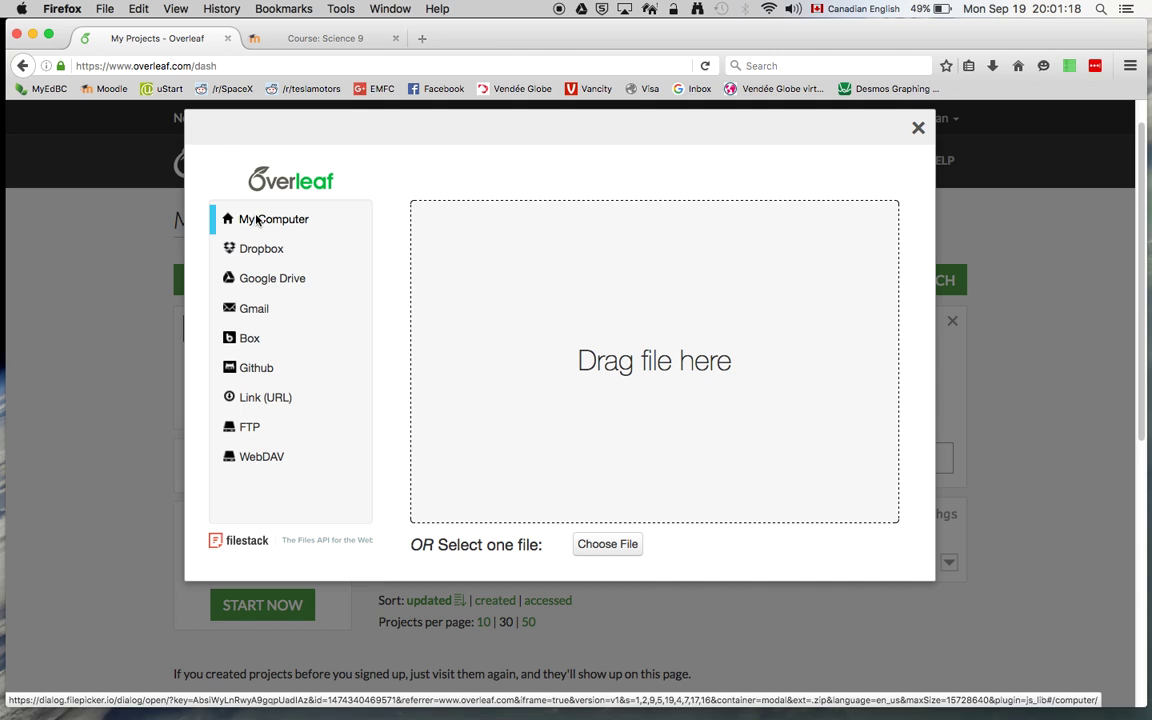
pyautogui.click(226, 219)
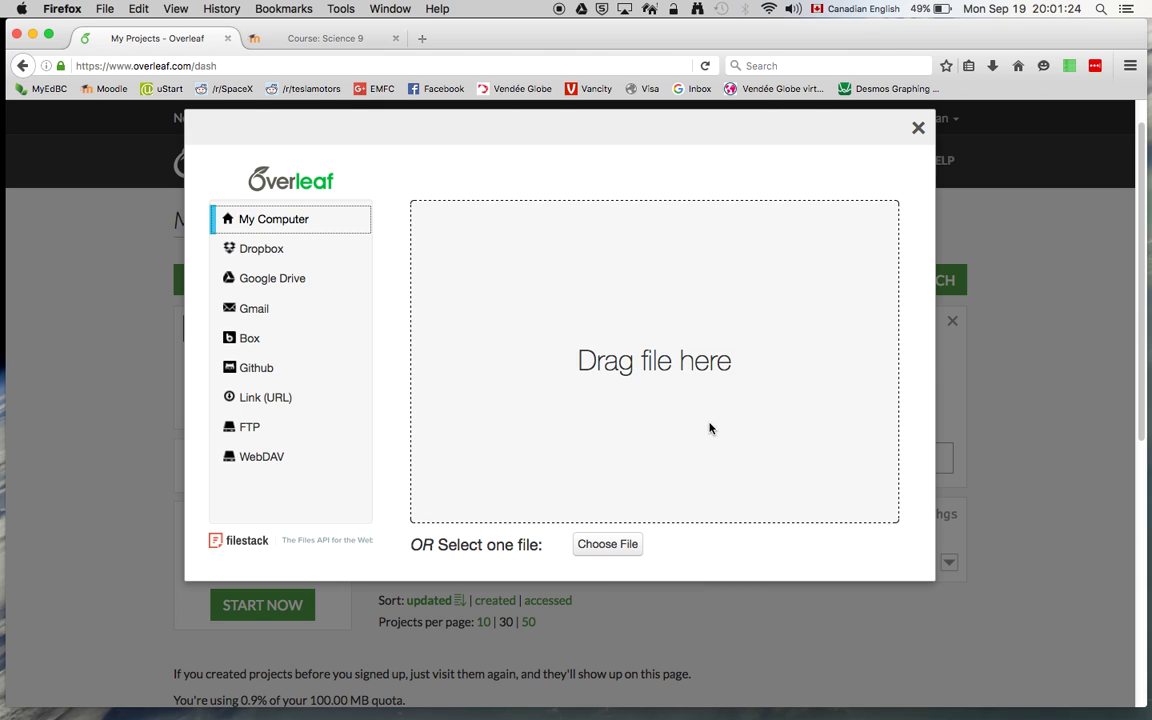
pyautogui.click(607, 544)
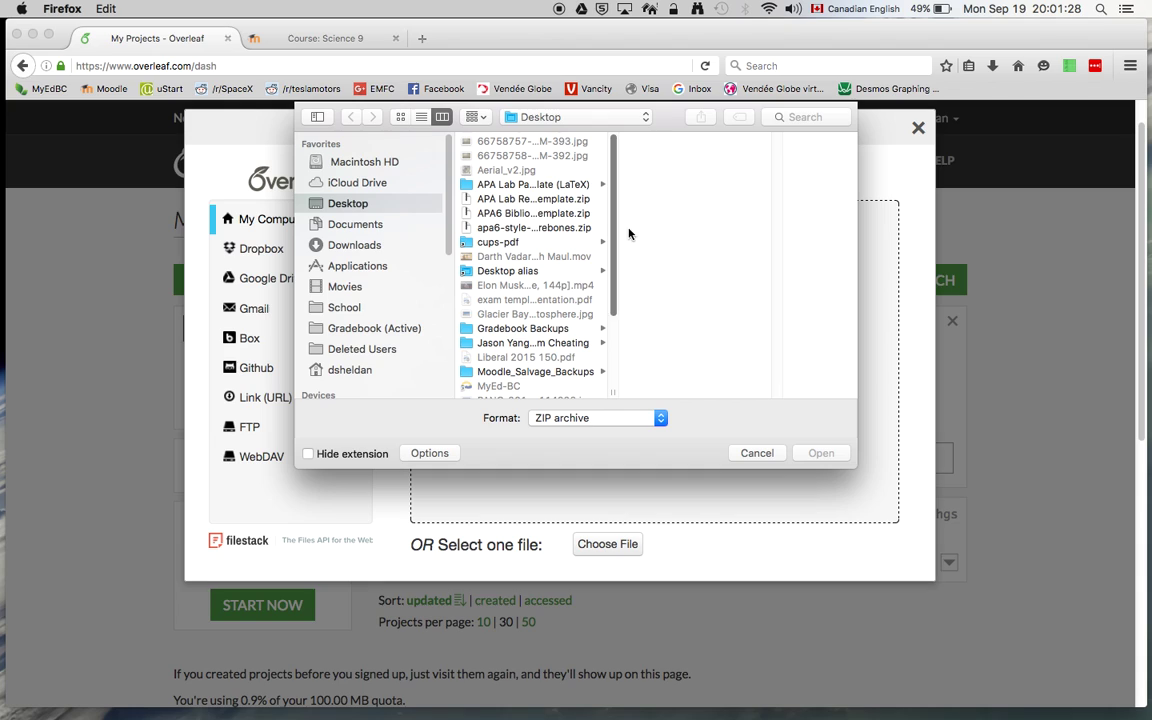
pyautogui.moveTo(615, 389); pyautogui.dragTo(766, 388)
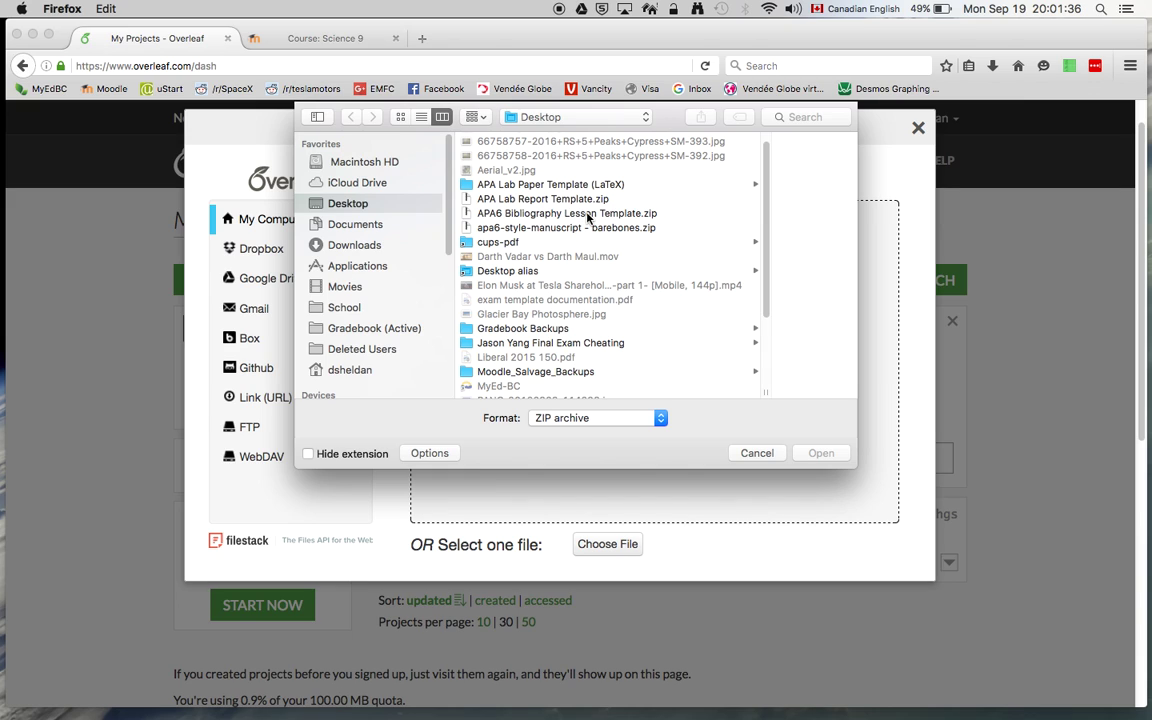
pyautogui.click(588, 214)
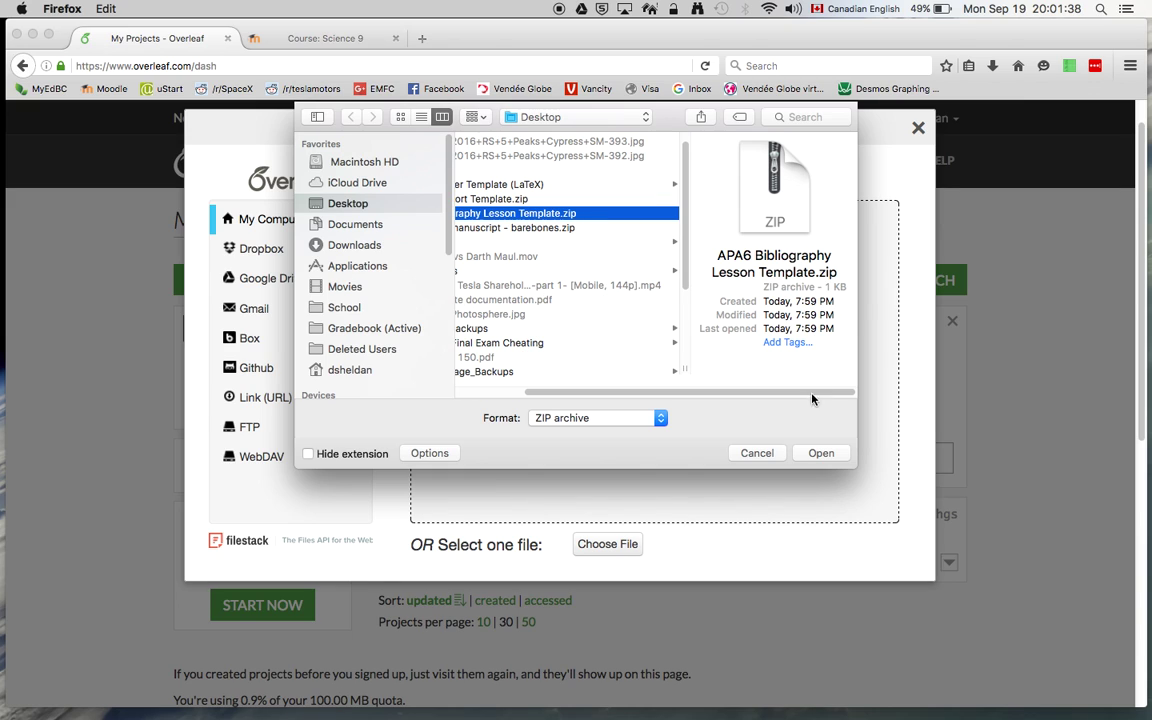
pyautogui.click(820, 453)
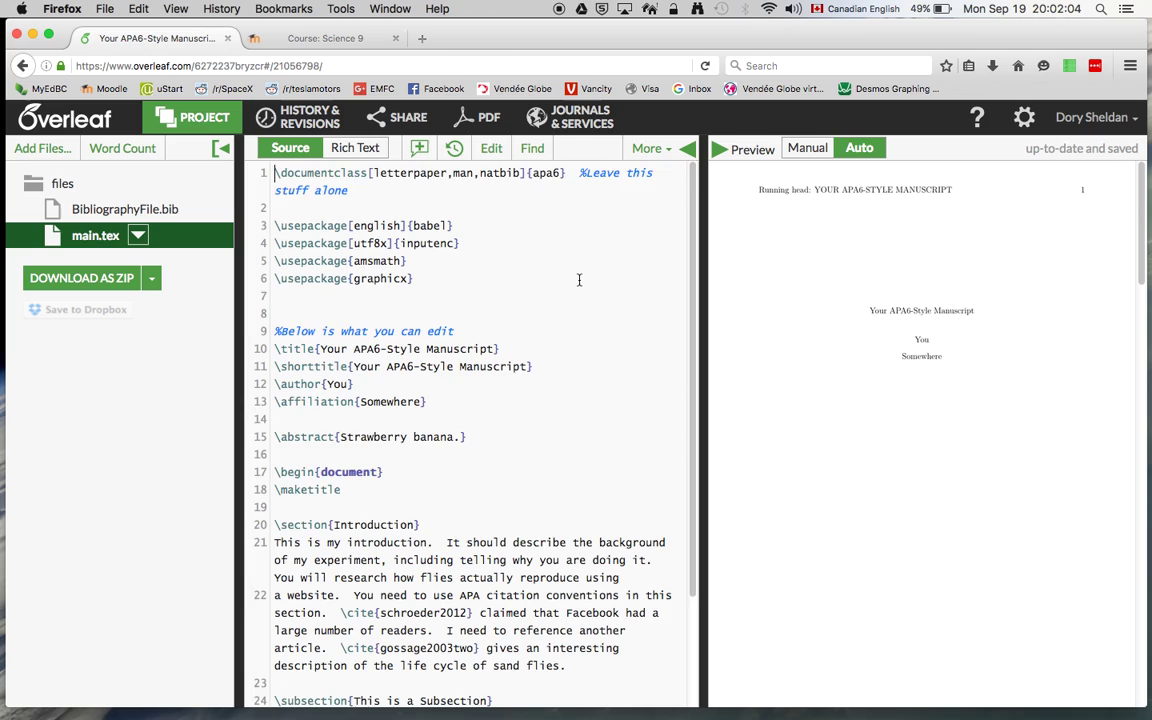
# Delete everything after "This is my introduction." in the Introduction section's paragraph of main.tex.
pyautogui.scroll(-2, 578, 280)
pyautogui.scroll(-5, 578, 280)
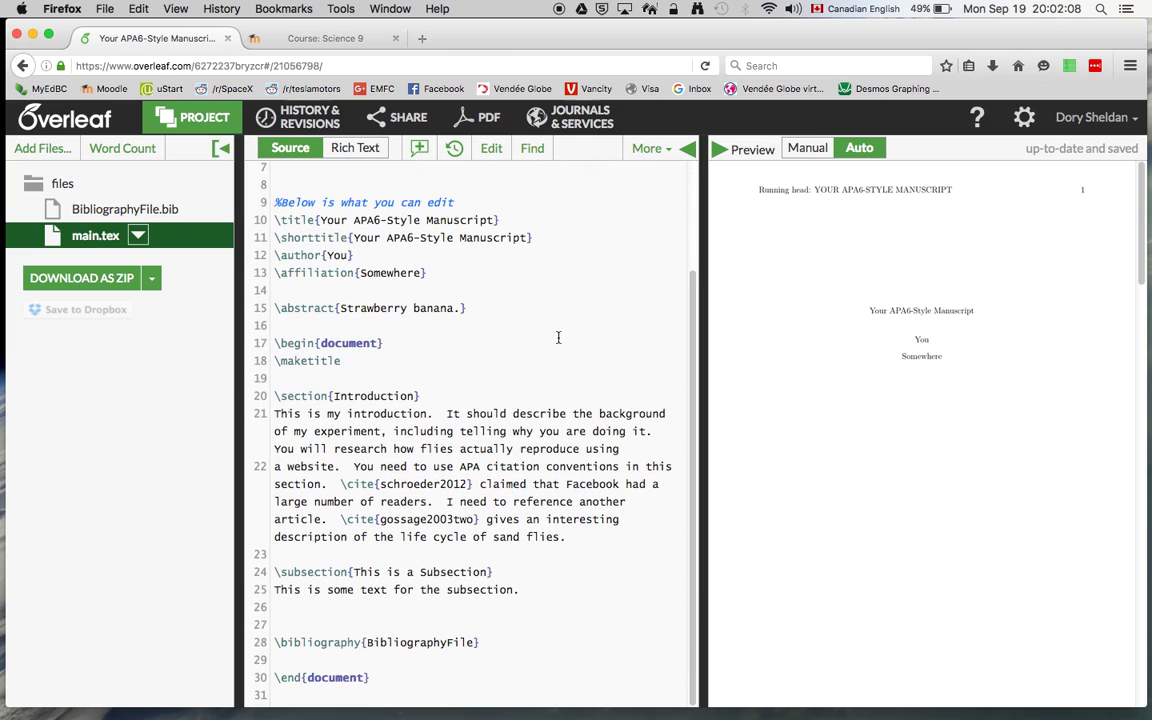
pyautogui.scroll(1, 525, 421)
pyautogui.scroll(5, 525, 421)
pyautogui.scroll(-6, 525, 422)
pyautogui.scroll(4, 525, 421)
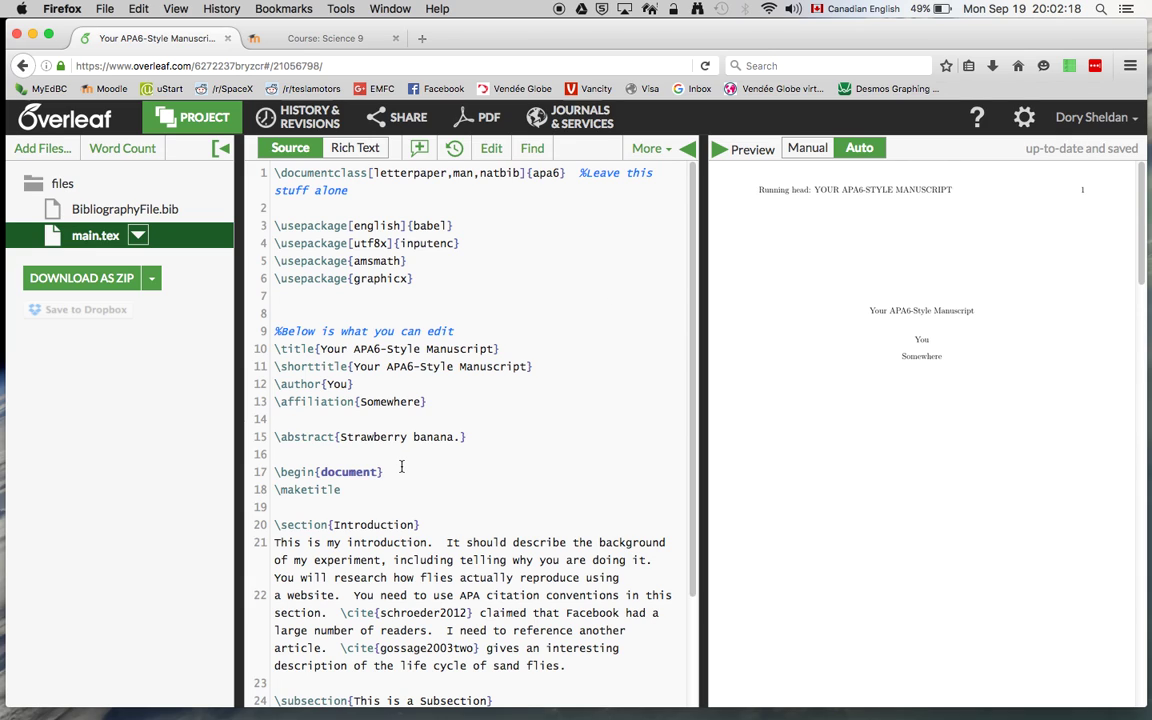
pyautogui.scroll(-4, 399, 465)
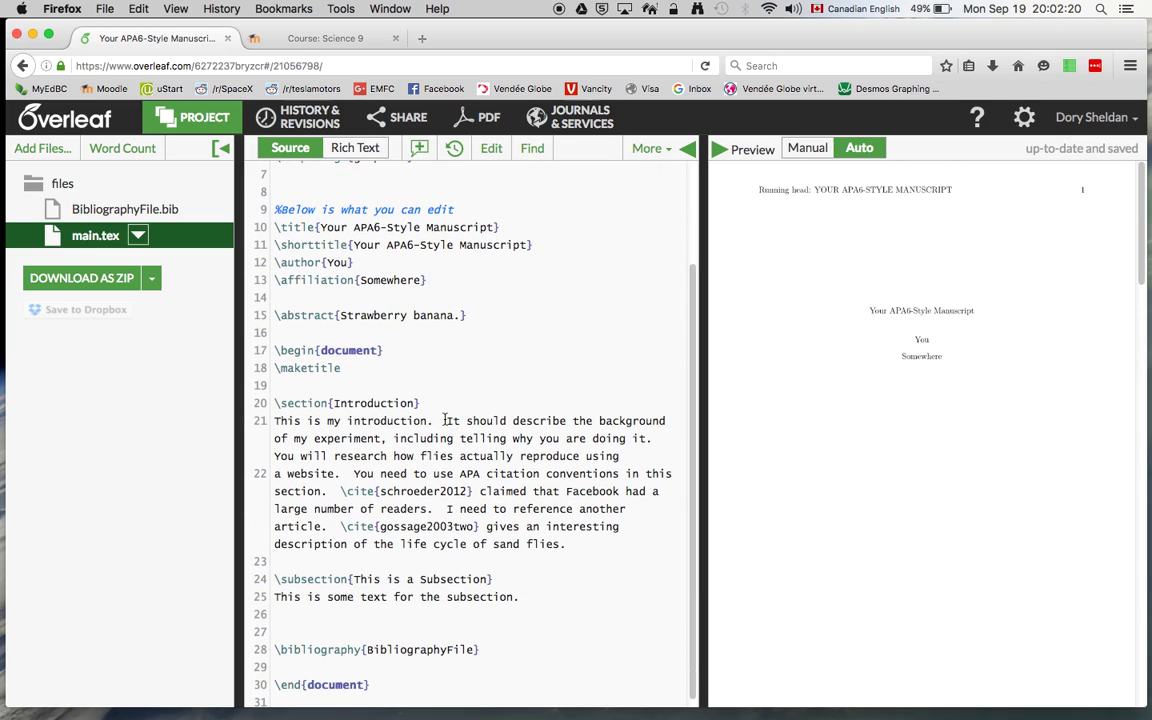
pyautogui.moveTo(446, 421); pyautogui.dragTo(576, 548)
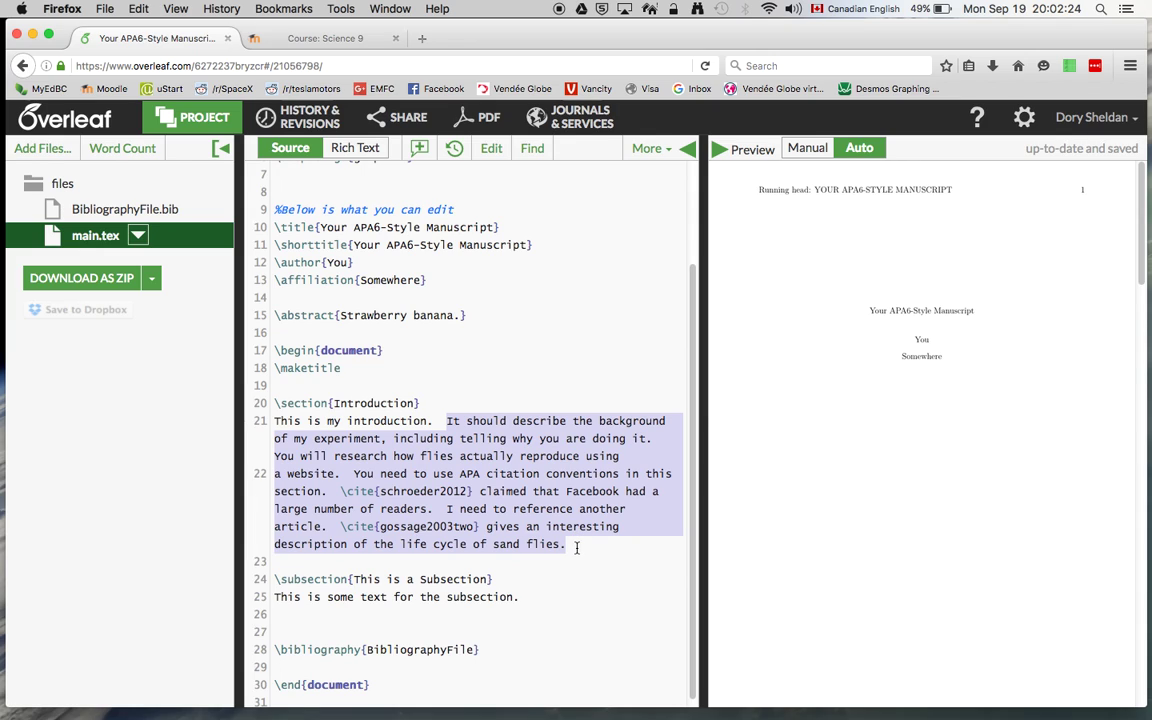
pyautogui.press('BackSpace')
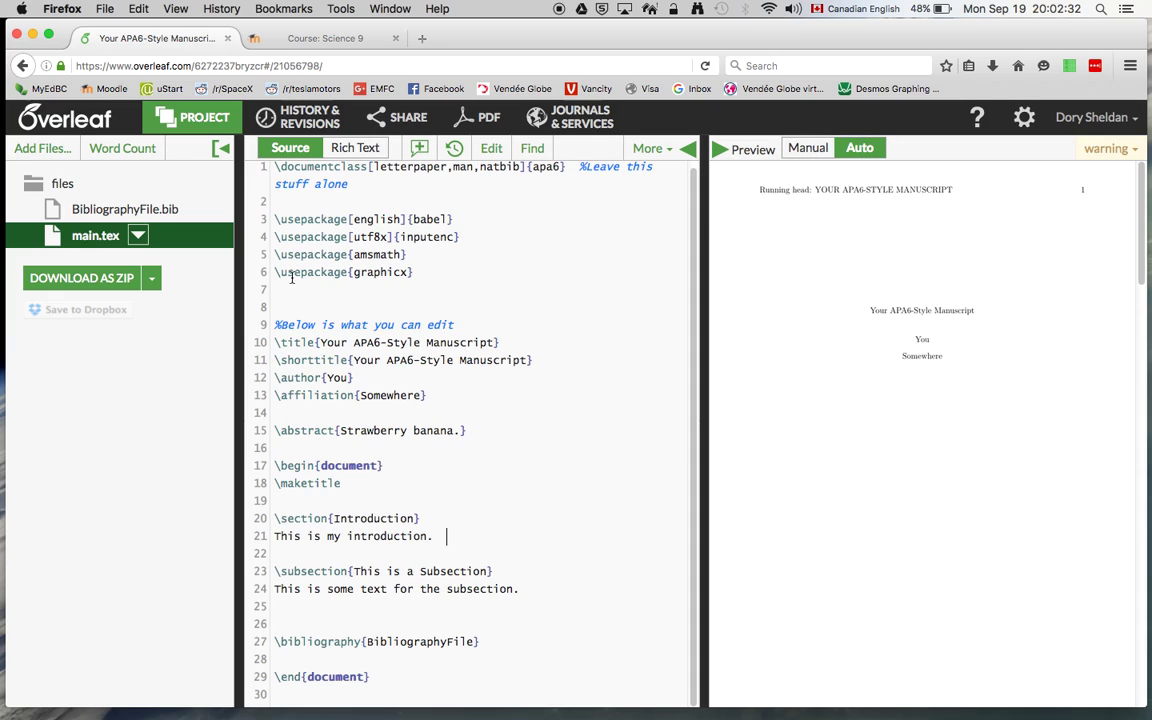
# Review the document class and package lines at the start of main.tex.
pyautogui.press('super+Up')
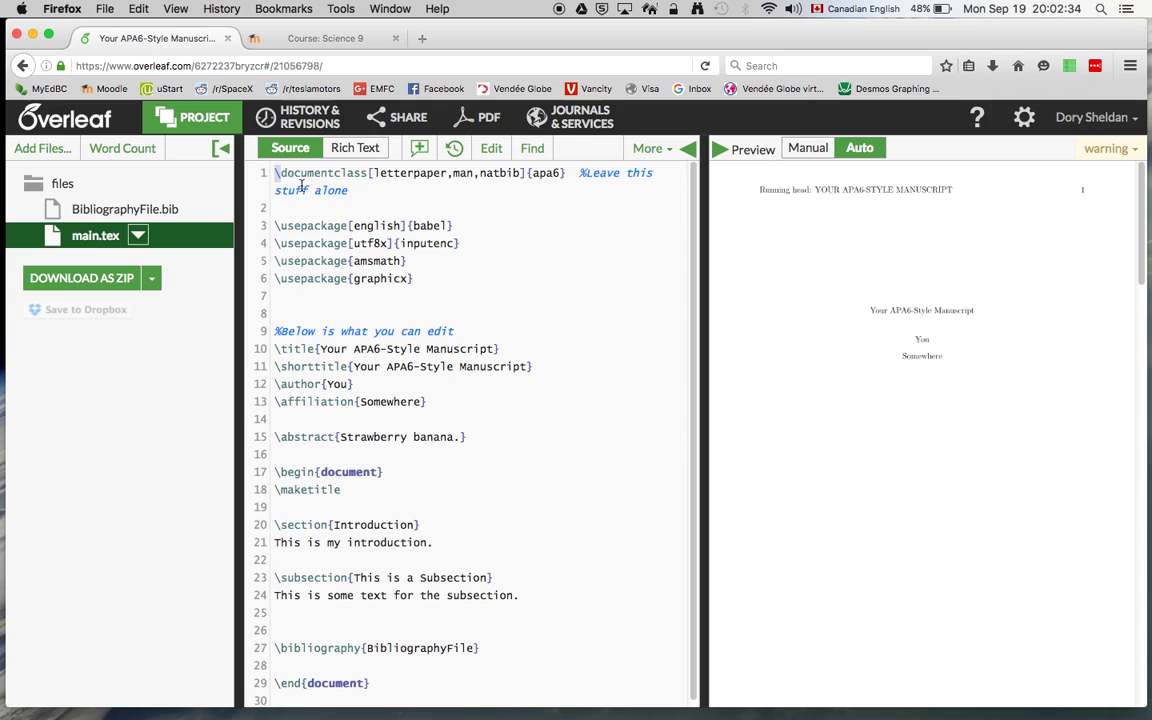
pyautogui.keyDown('shift'); pyautogui.click(447, 280); pyautogui.keyUp('shift')
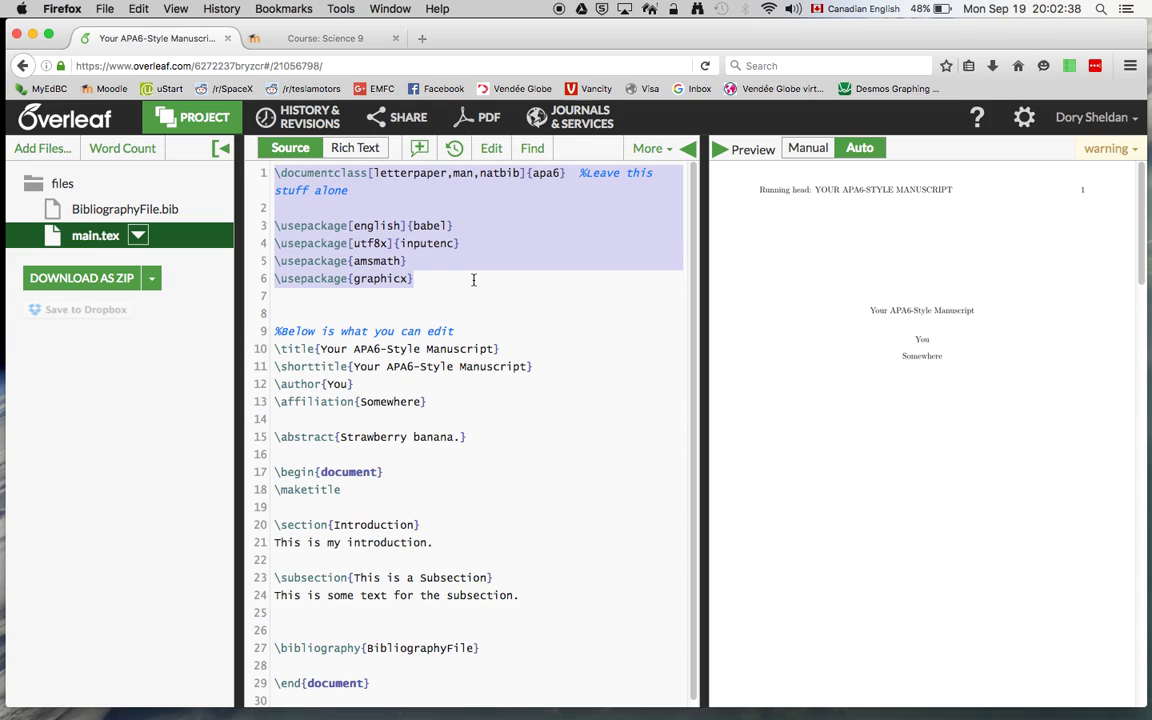
pyautogui.click(473, 280)
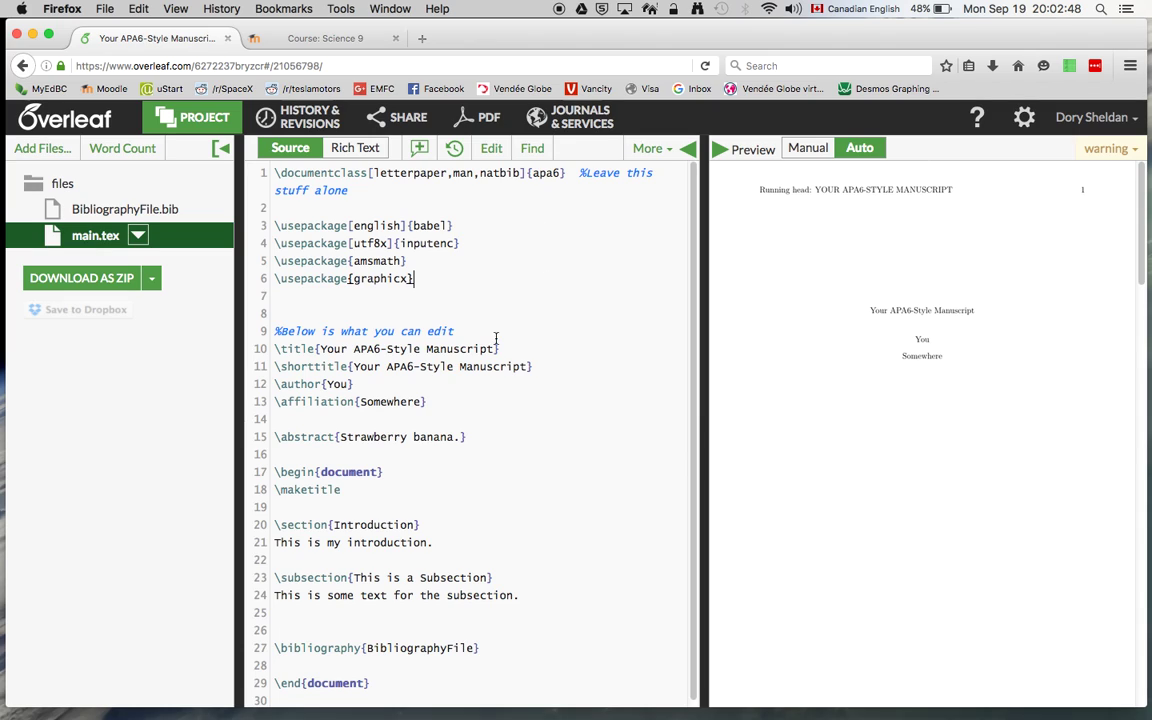
# Examine the title and short title entries in main.tex and compare them with the title page and running head in the preview.
pyautogui.moveTo(292, 348); pyautogui.dragTo(494, 347)
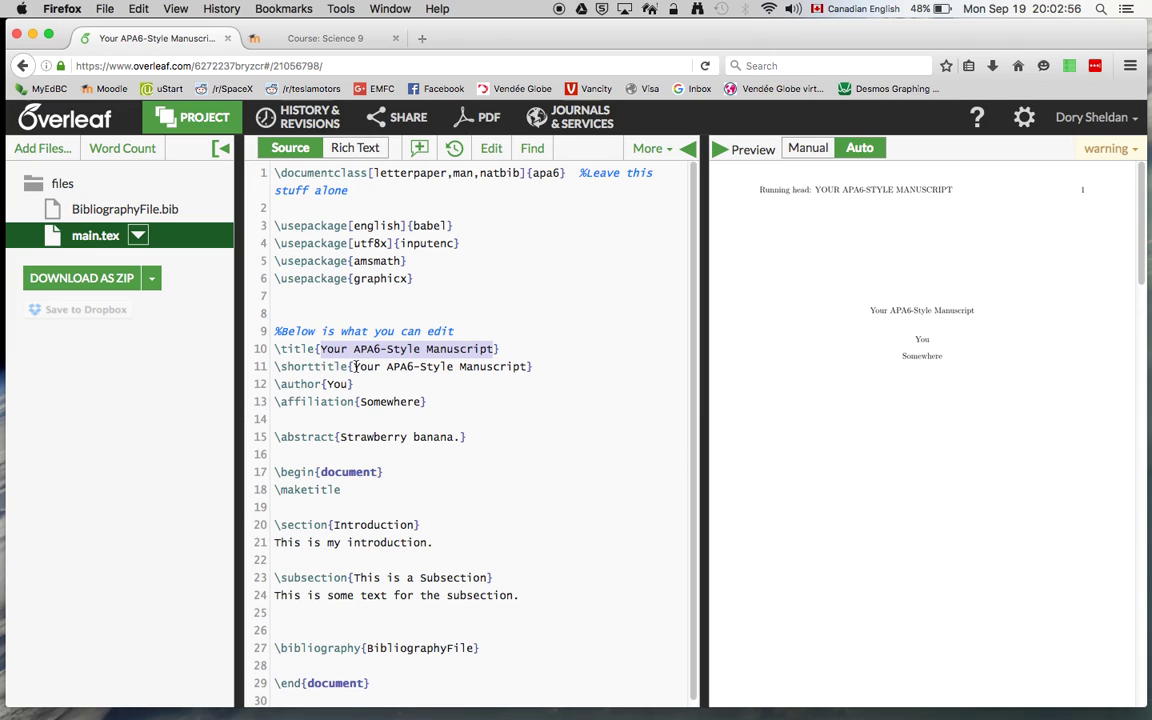
pyautogui.moveTo(355, 366); pyautogui.dragTo(524, 366)
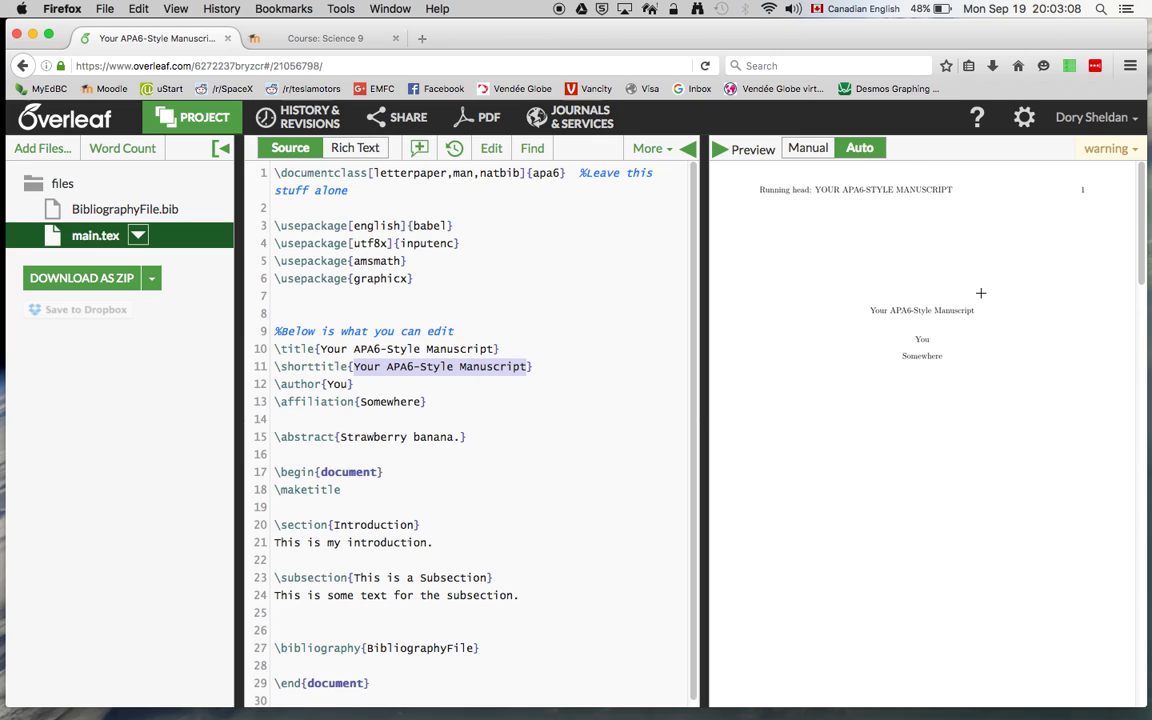
pyautogui.scroll(-5, 980, 291)
pyautogui.scroll(5, 980, 292)
pyautogui.scroll(-5, 805, 250)
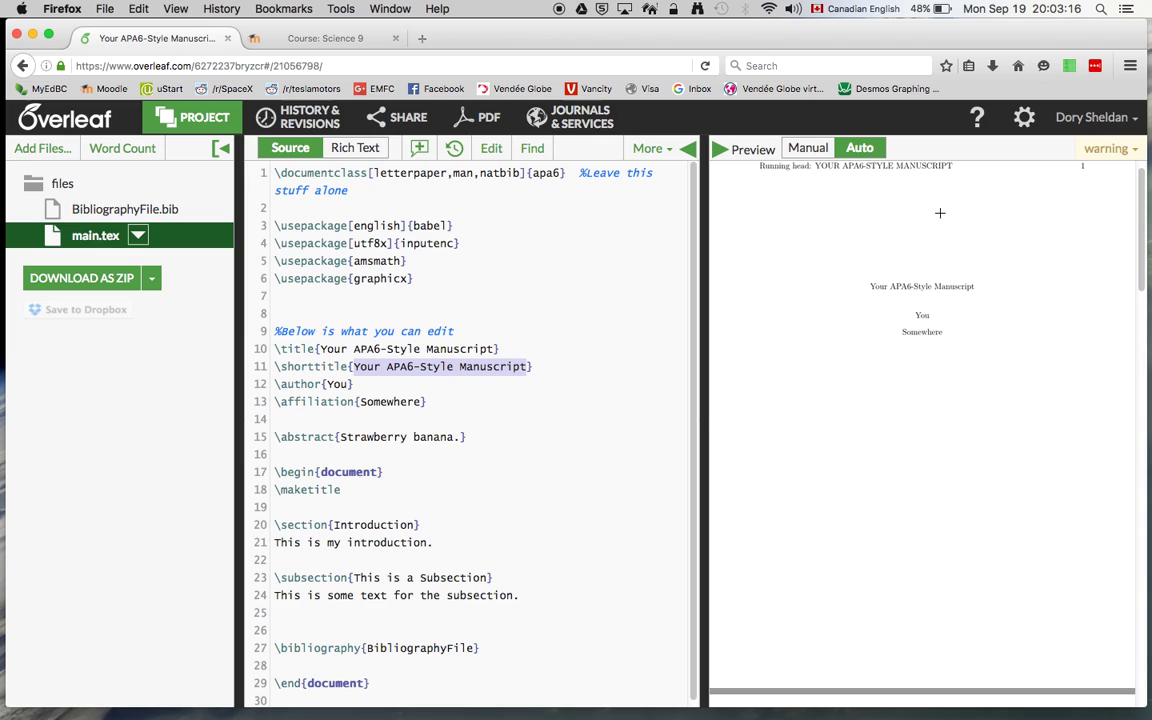
pyautogui.scroll(-3, 884, 271)
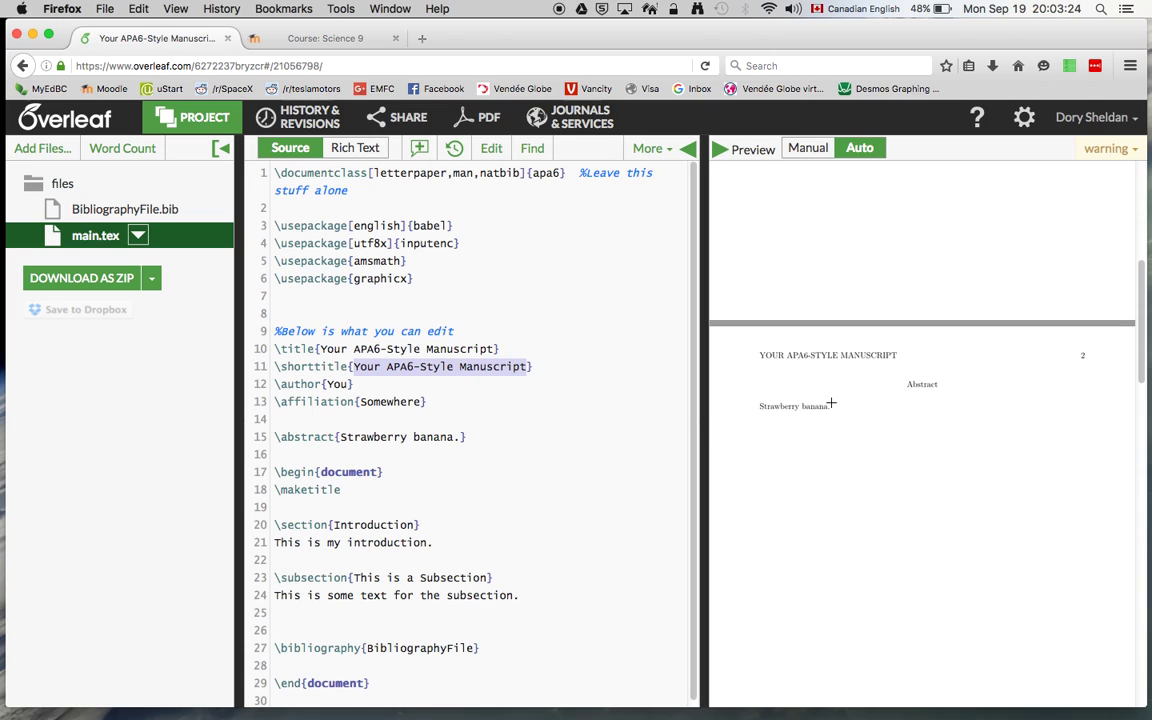
pyautogui.scroll(-2, 876, 440)
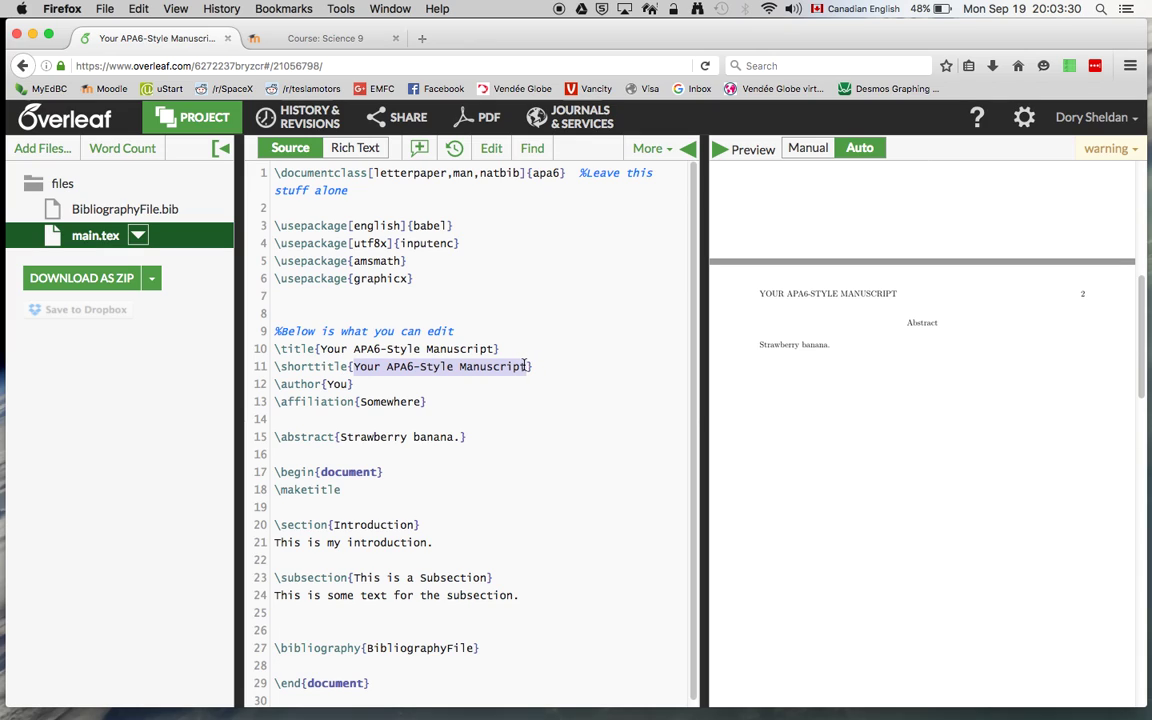
# Review the editable author, affiliation and abstract entries in main.tex.
pyautogui.click(333, 384)
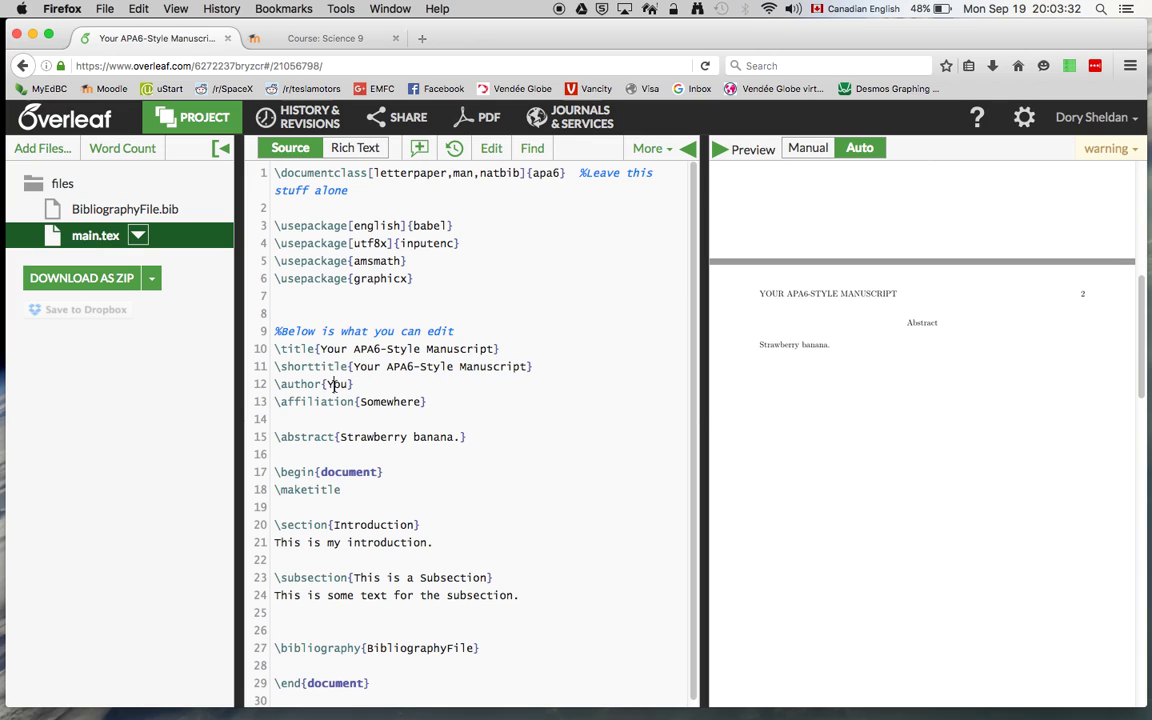
pyautogui.doubleClick(333, 384)
pyautogui.doubleClick(386, 404)
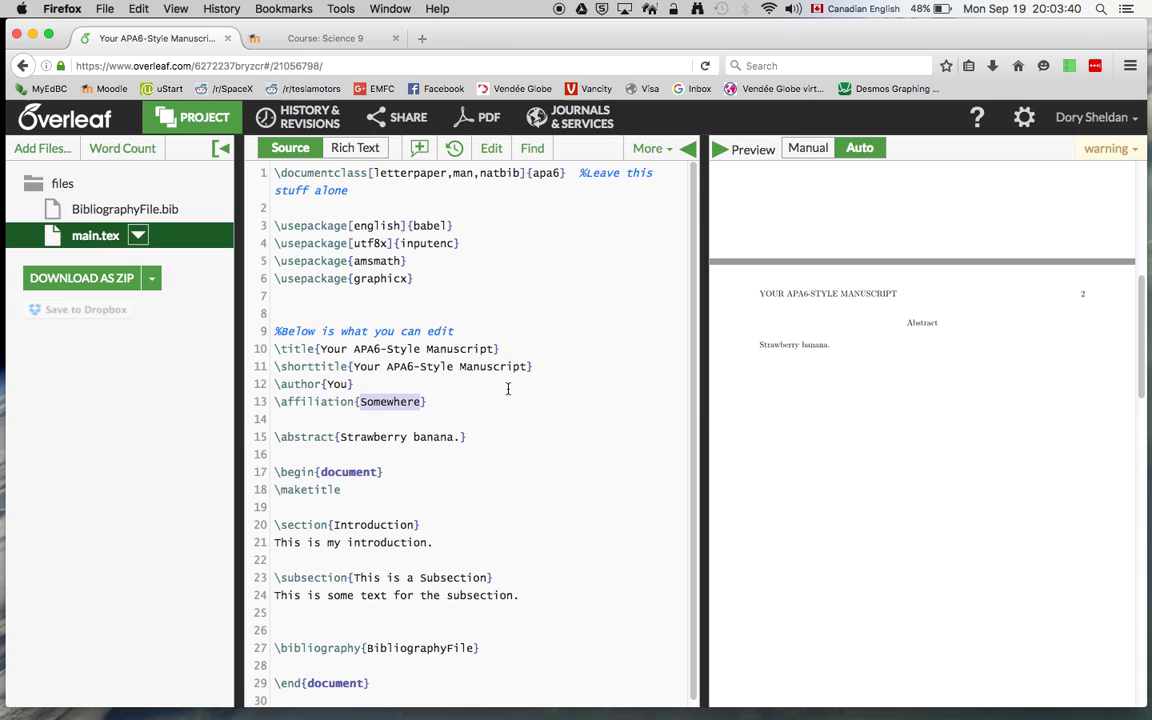
pyautogui.moveTo(340, 437); pyautogui.dragTo(461, 437)
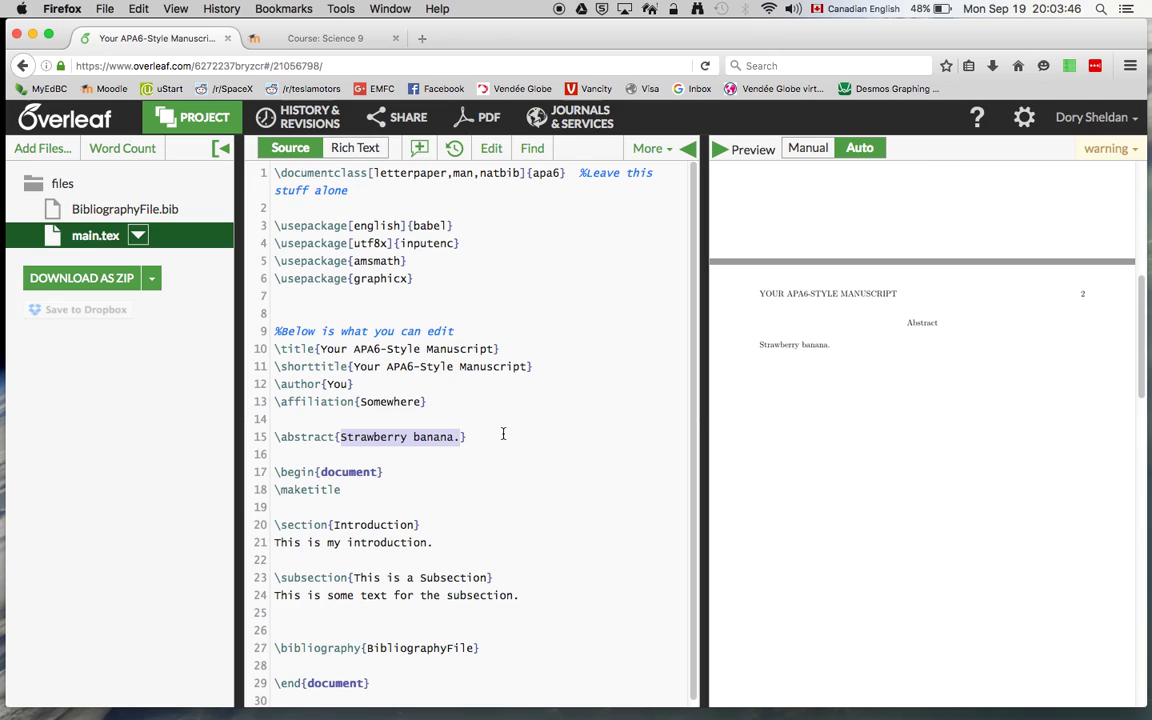
# Review the \maketitle, section and subsection entries in main.tex and compare them with page 3 of the preview.
pyautogui.scroll(-1, 501, 432)
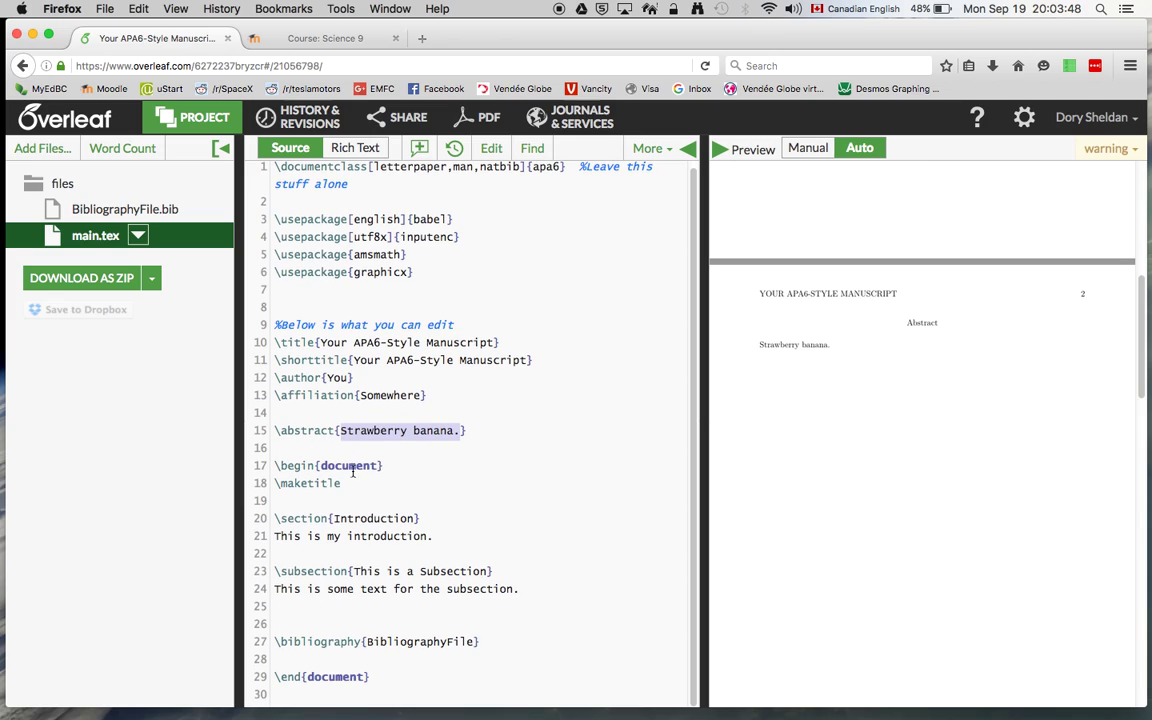
pyautogui.moveTo(275, 484); pyautogui.dragTo(348, 483)
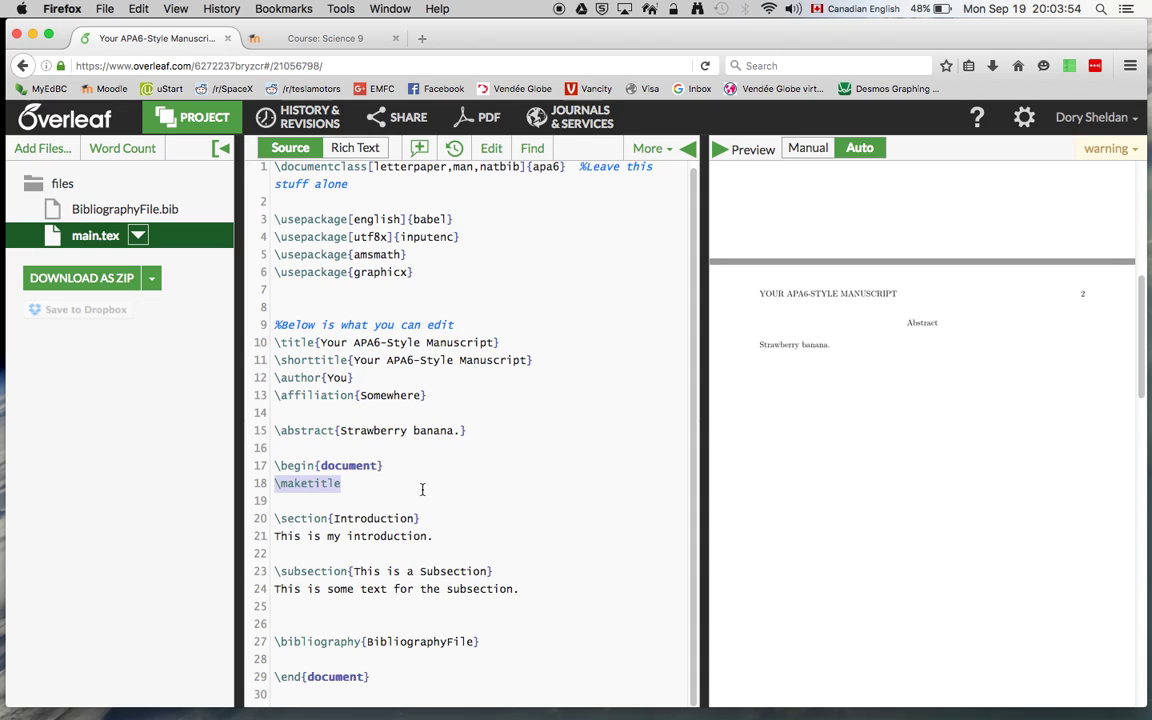
pyautogui.doubleClick(353, 518)
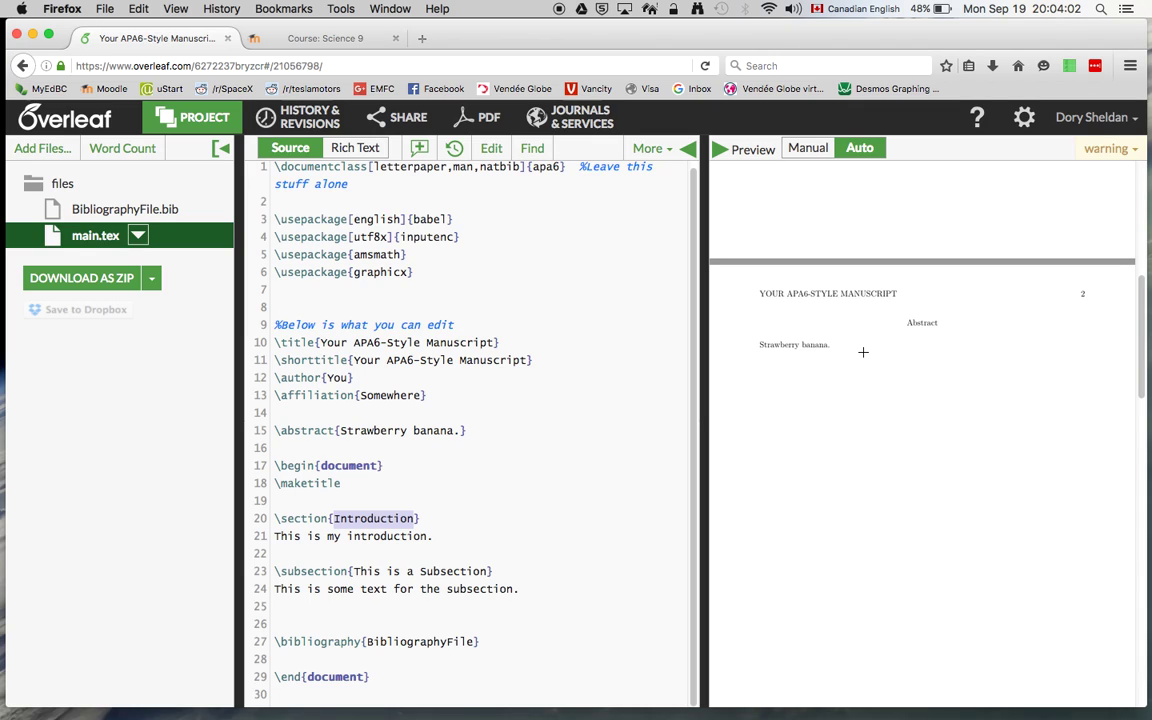
pyautogui.doubleClick(863, 352)
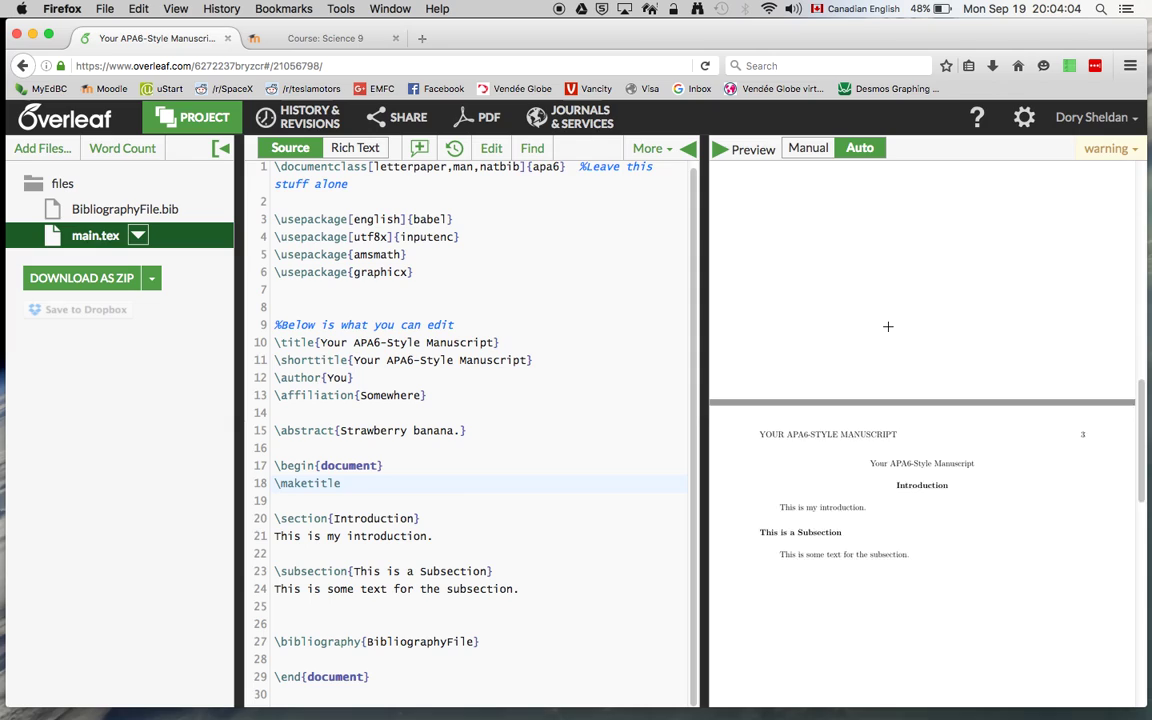
pyautogui.scroll(-4, 888, 326)
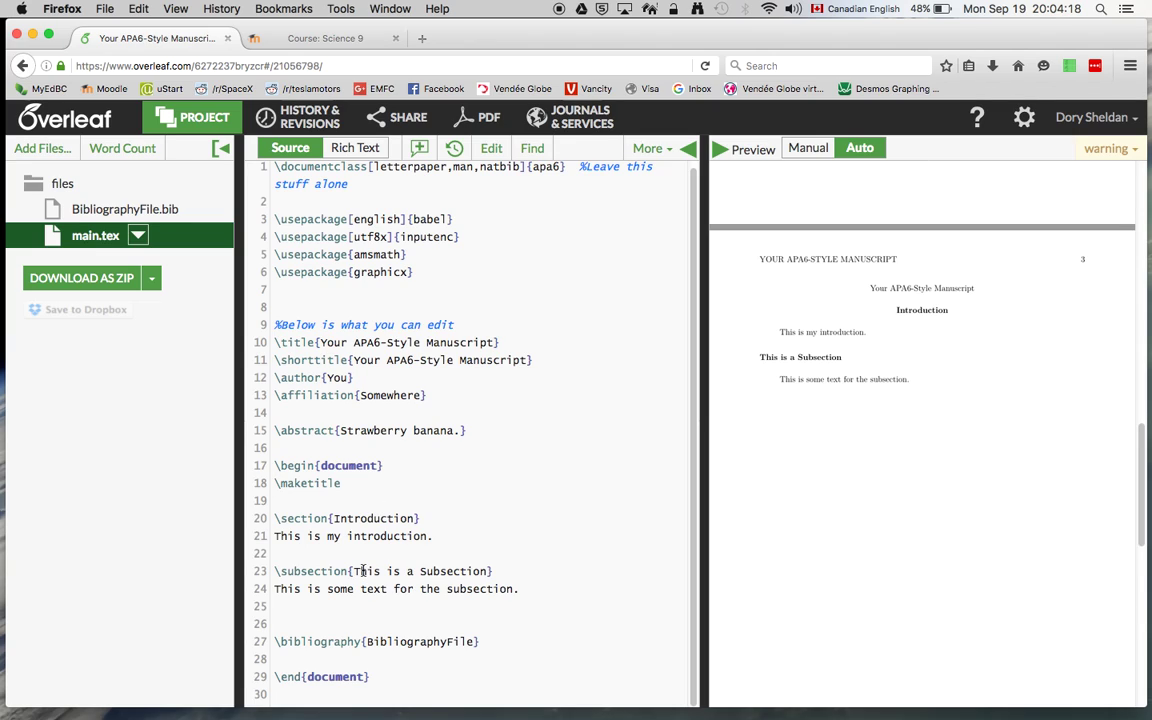
pyautogui.moveTo(356, 571); pyautogui.dragTo(484, 568)
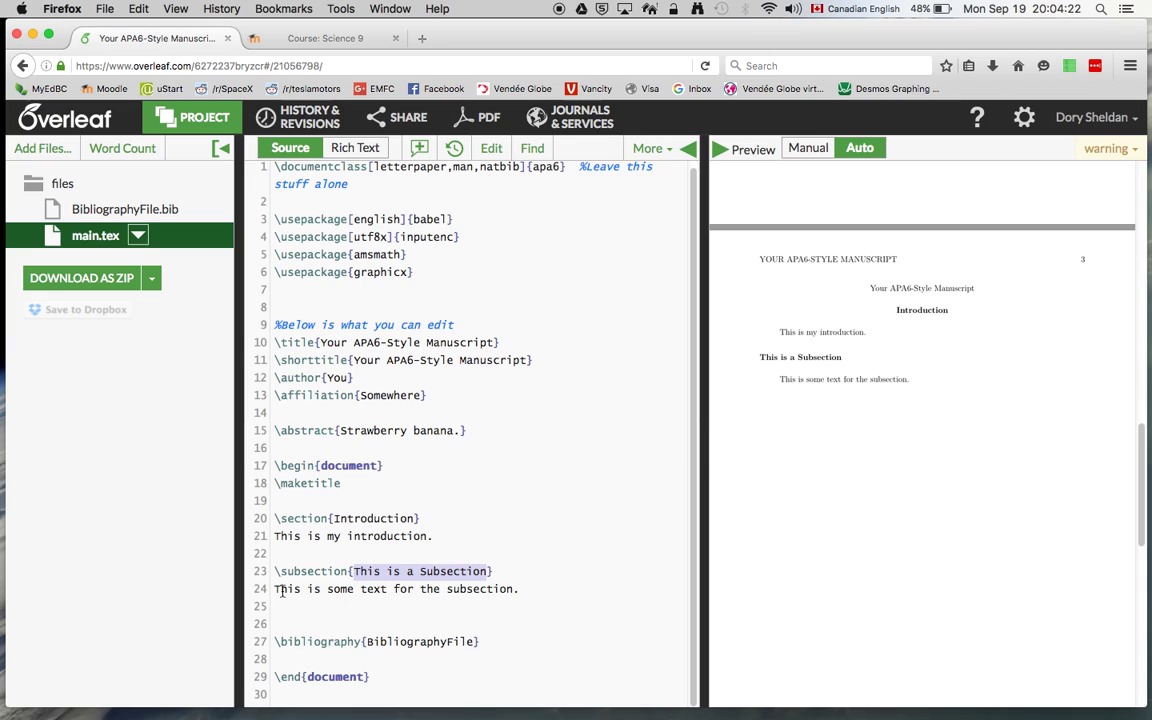
pyautogui.moveTo(271, 590); pyautogui.dragTo(524, 591)
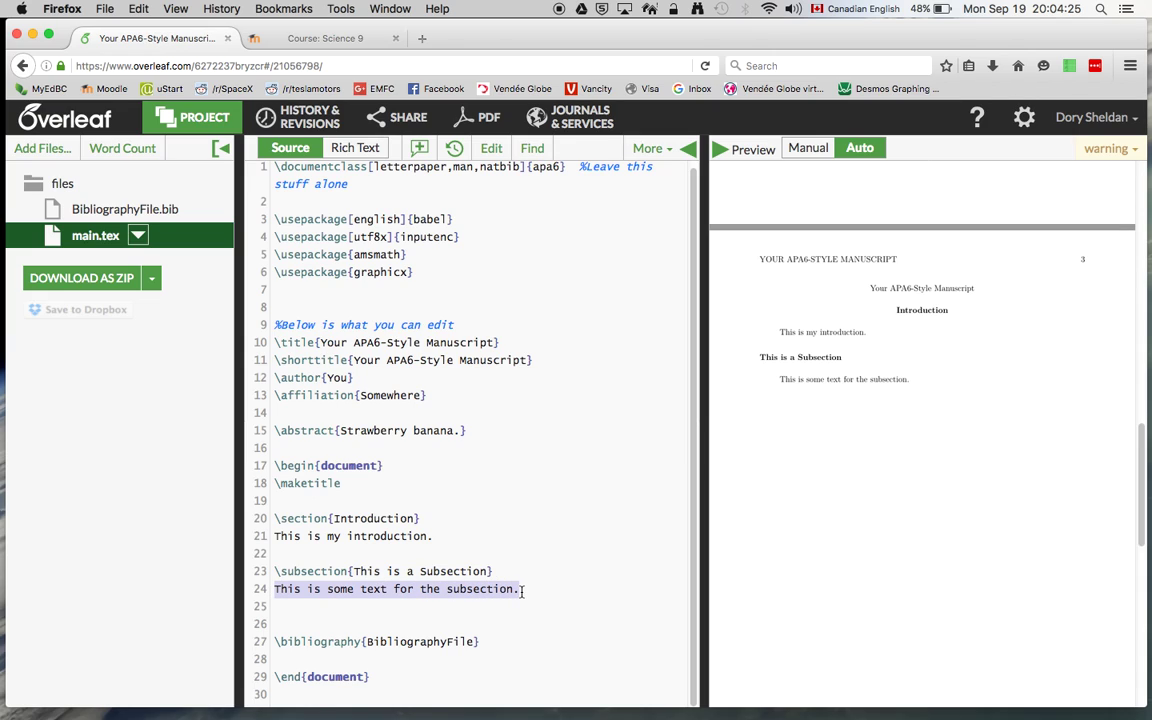
pyautogui.click(463, 535)
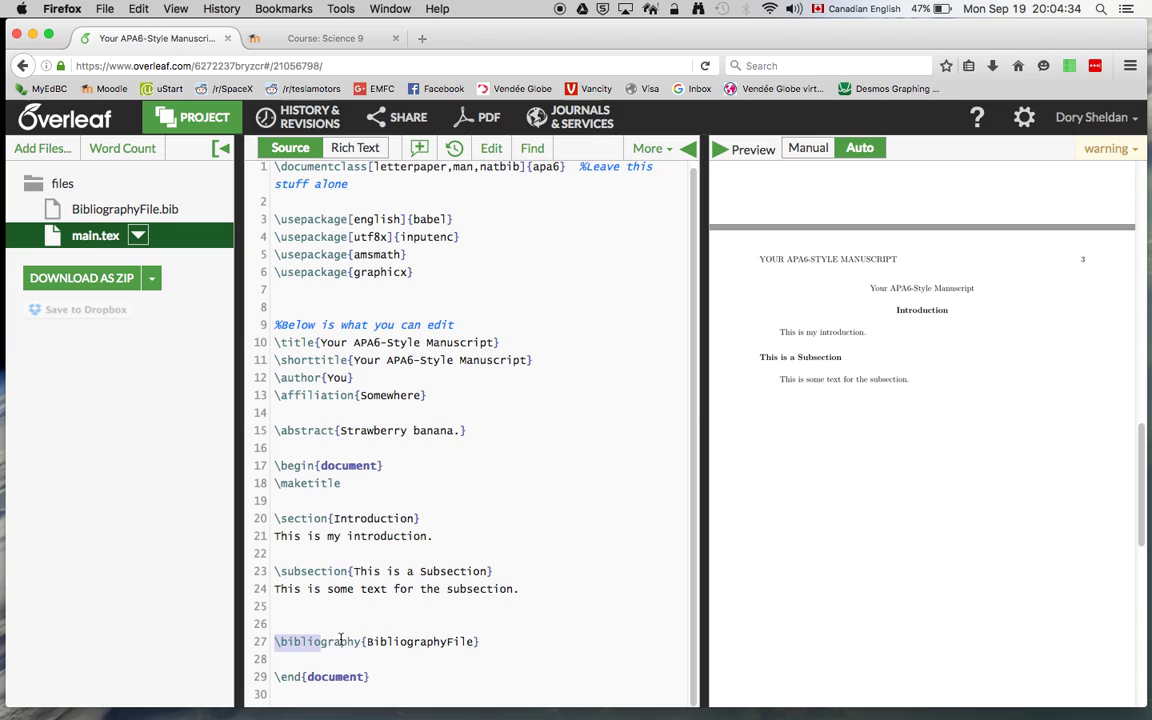
# Examine the \bibliography command near the end of main.tex and the BibliographyFile name it references.
pyautogui.click(484, 626)
pyautogui.tripleClick(488, 641)
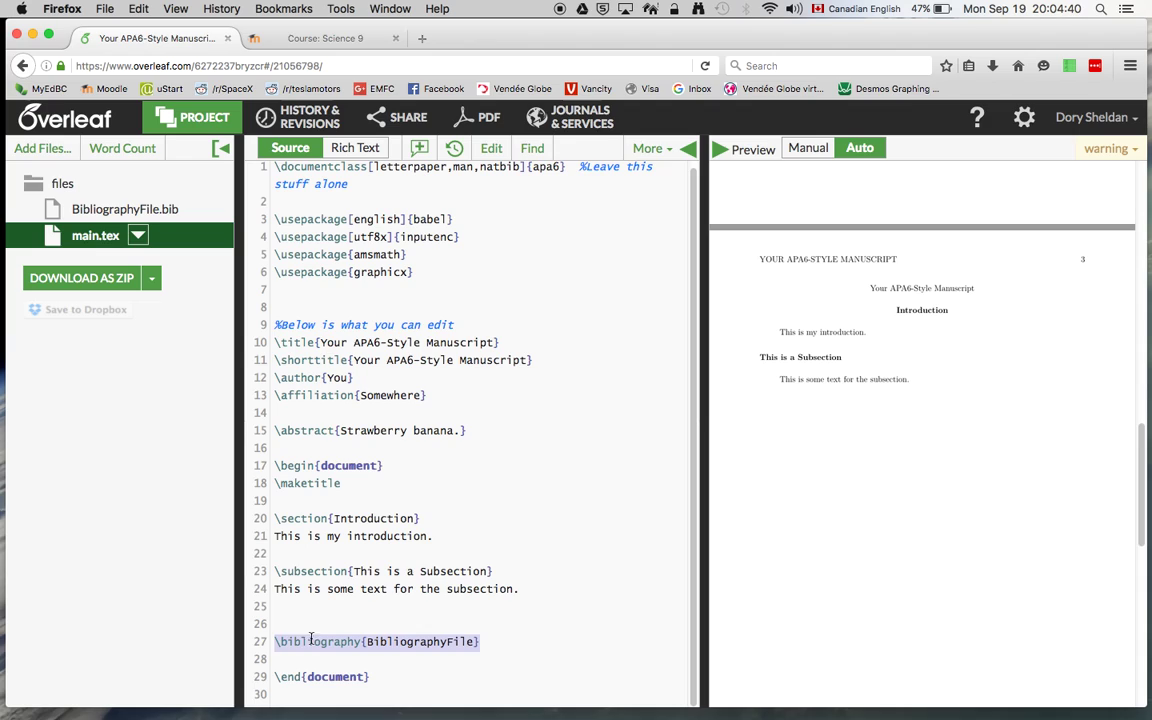
pyautogui.click(399, 641)
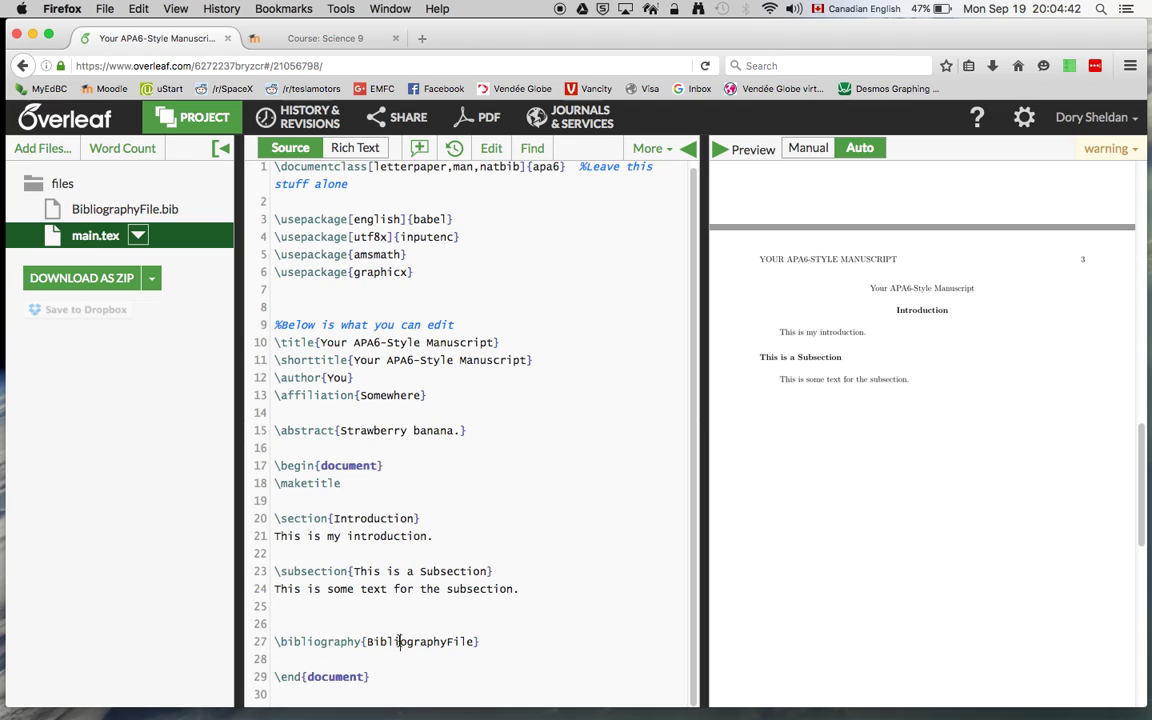
pyautogui.moveTo(369, 641); pyautogui.dragTo(472, 637)
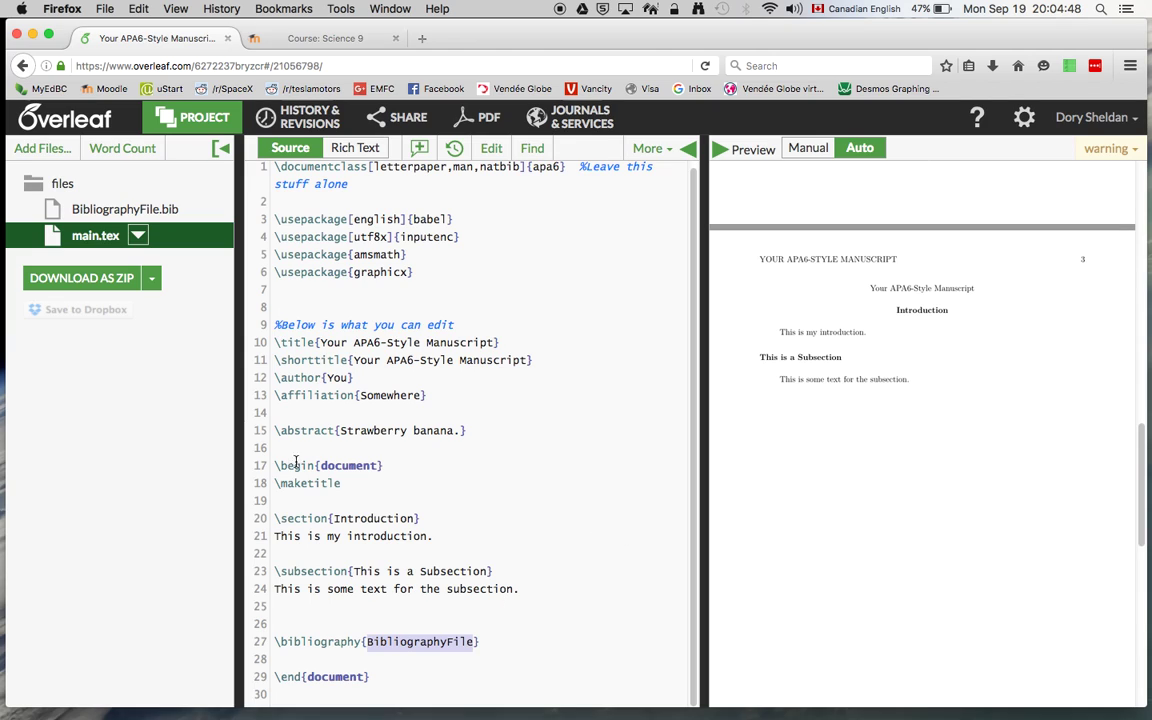
pyautogui.click(121, 210)
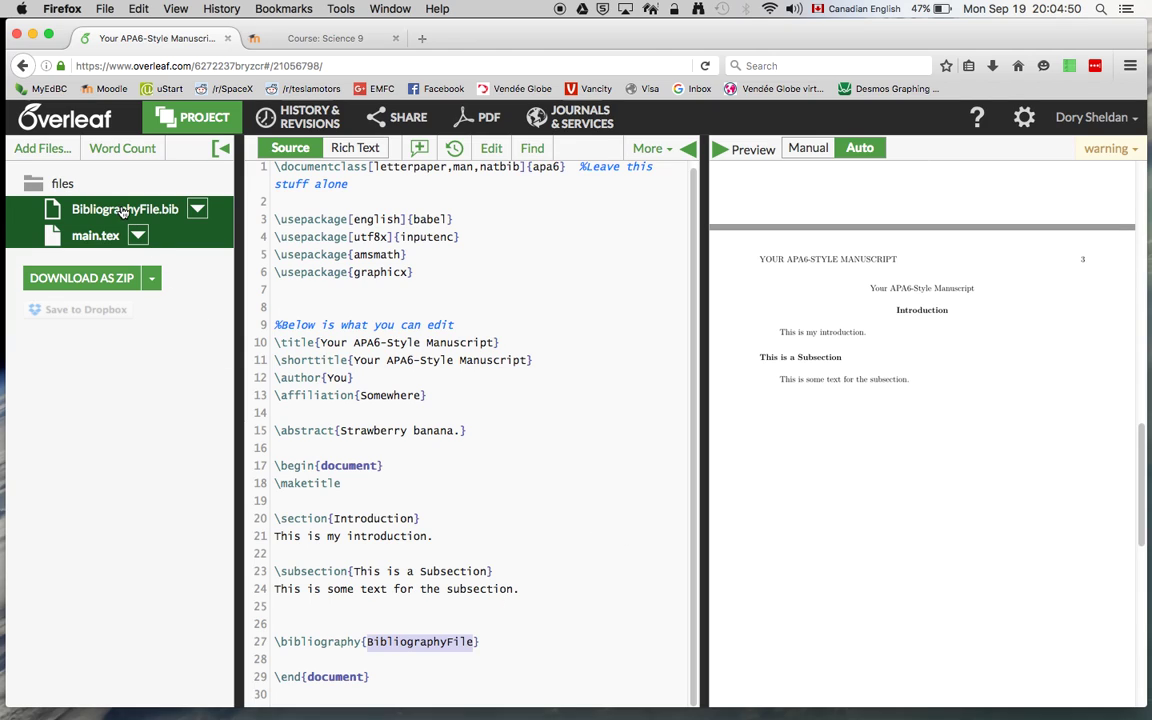
pyautogui.click(114, 210)
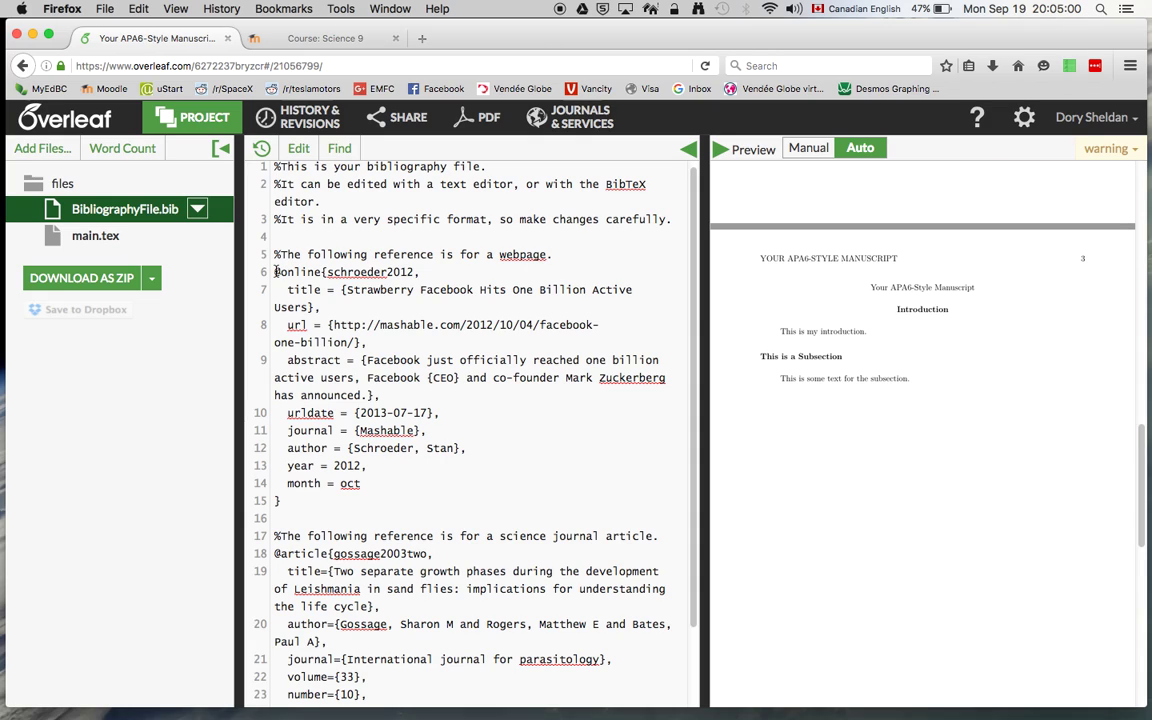
pyautogui.moveTo(277, 271); pyautogui.dragTo(540, 502)
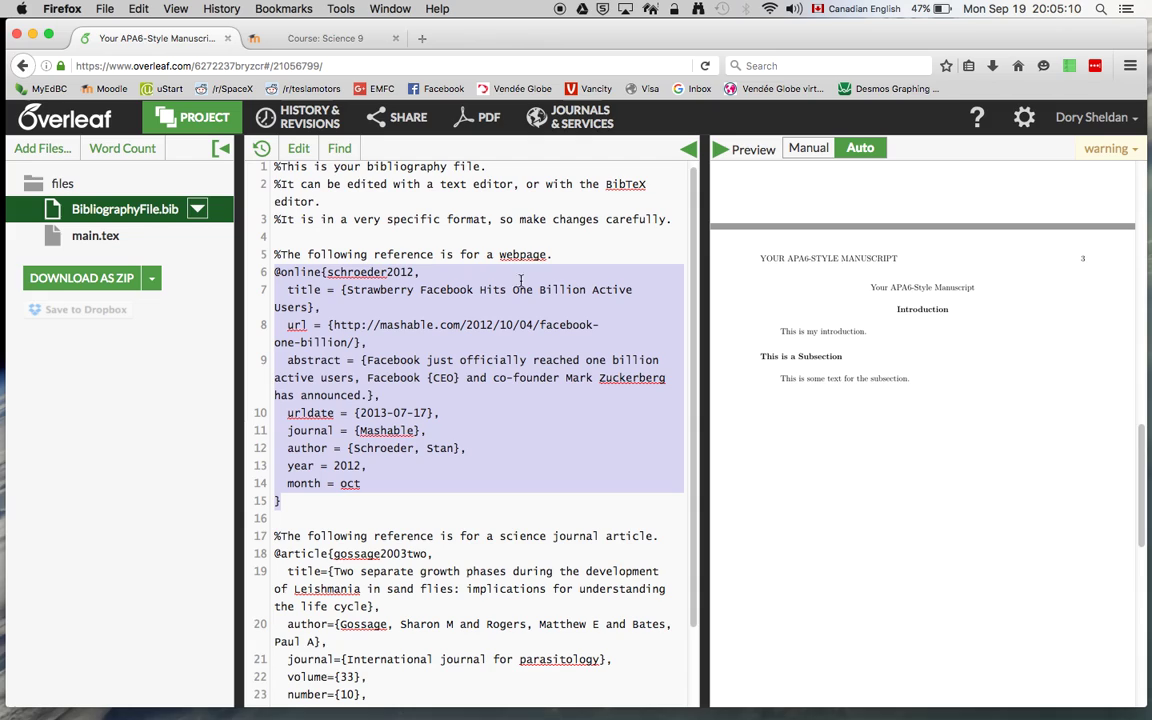
pyautogui.click(492, 301)
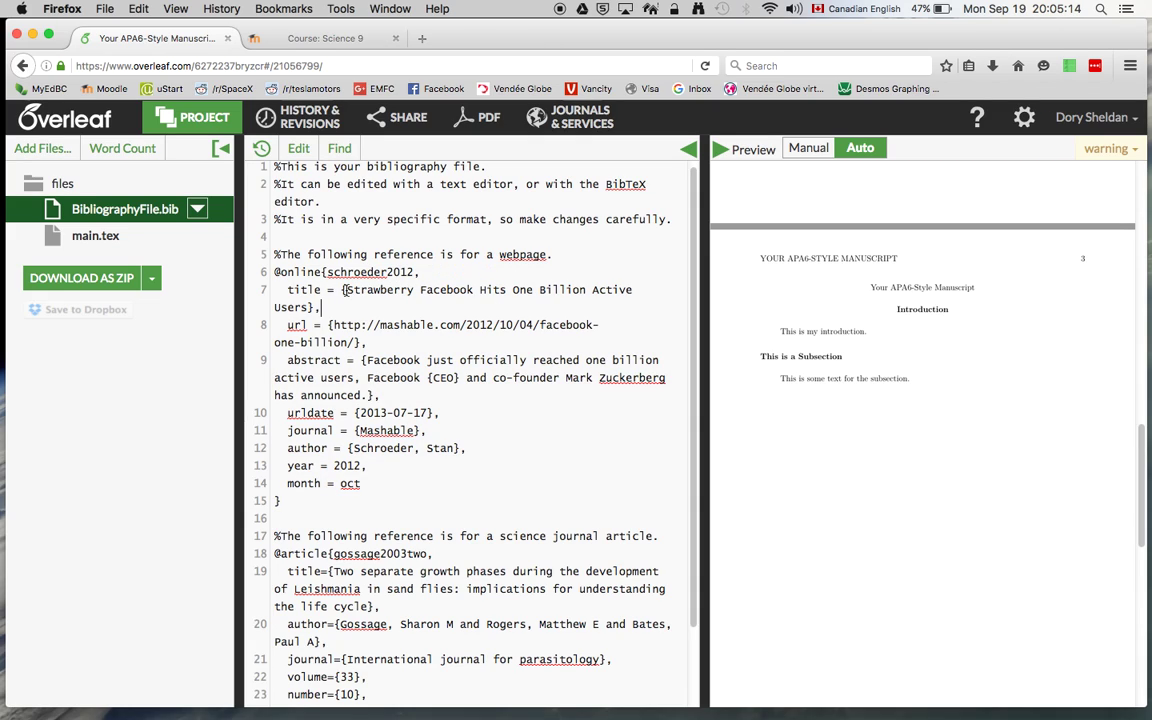
pyautogui.moveTo(345, 290); pyautogui.dragTo(311, 307)
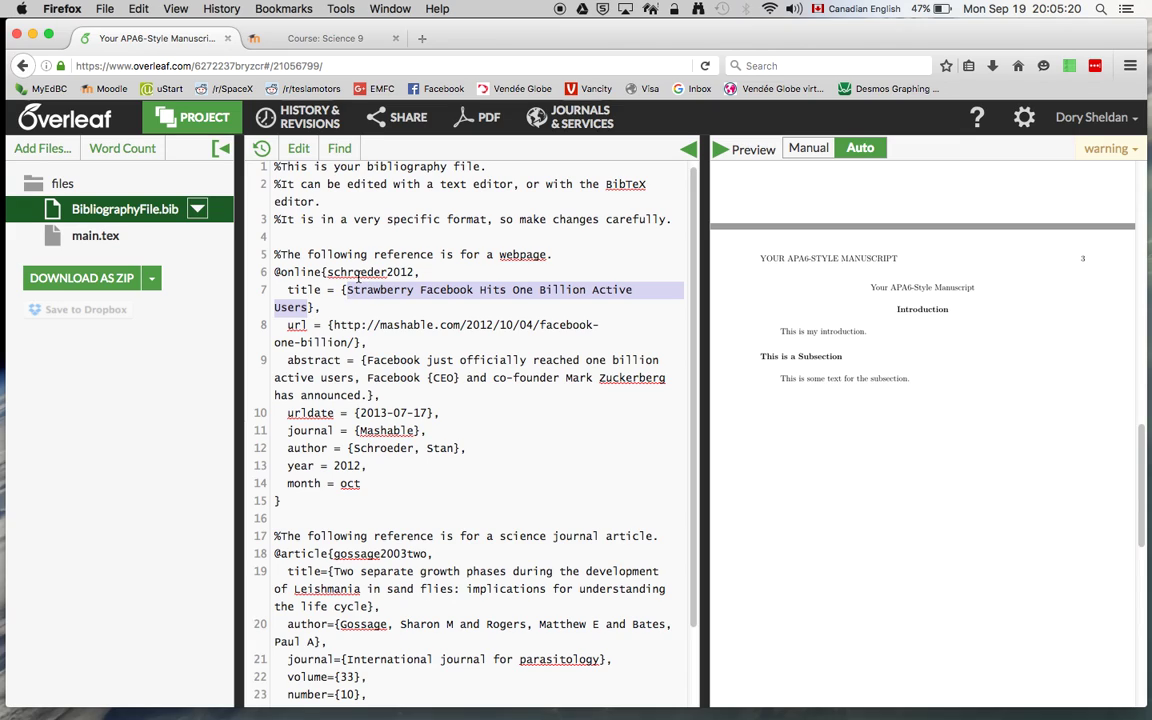
pyautogui.click(325, 271)
pyautogui.press('Delete')
pyautogui.write('S')
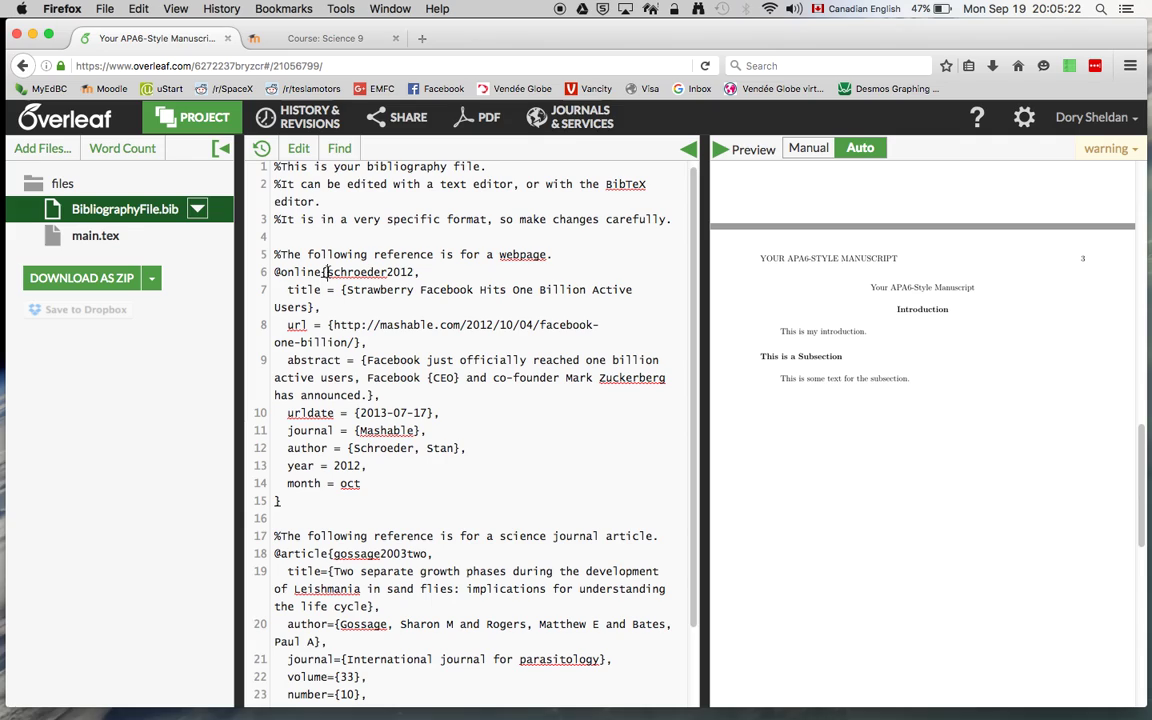
pyautogui.press('super+z')
# Review the webpage reference's citation key, title, url, abstract and urldate fields.
pyautogui.moveTo(326, 271); pyautogui.dragTo(414, 271)
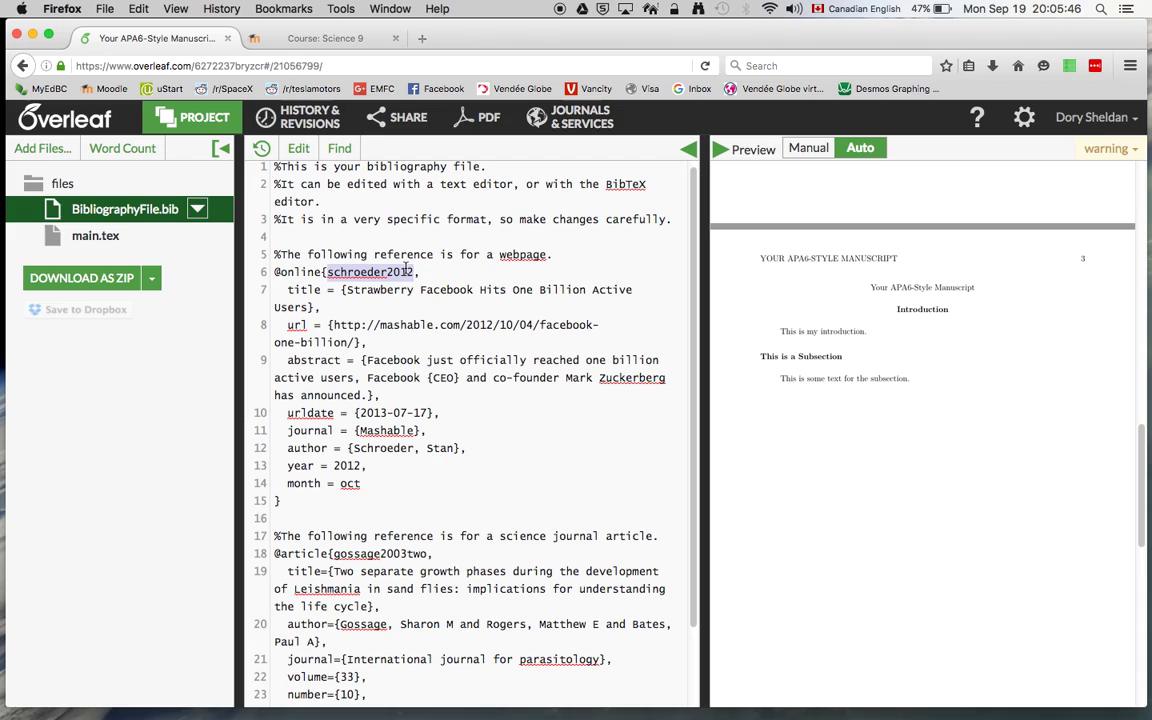
pyautogui.click(345, 289)
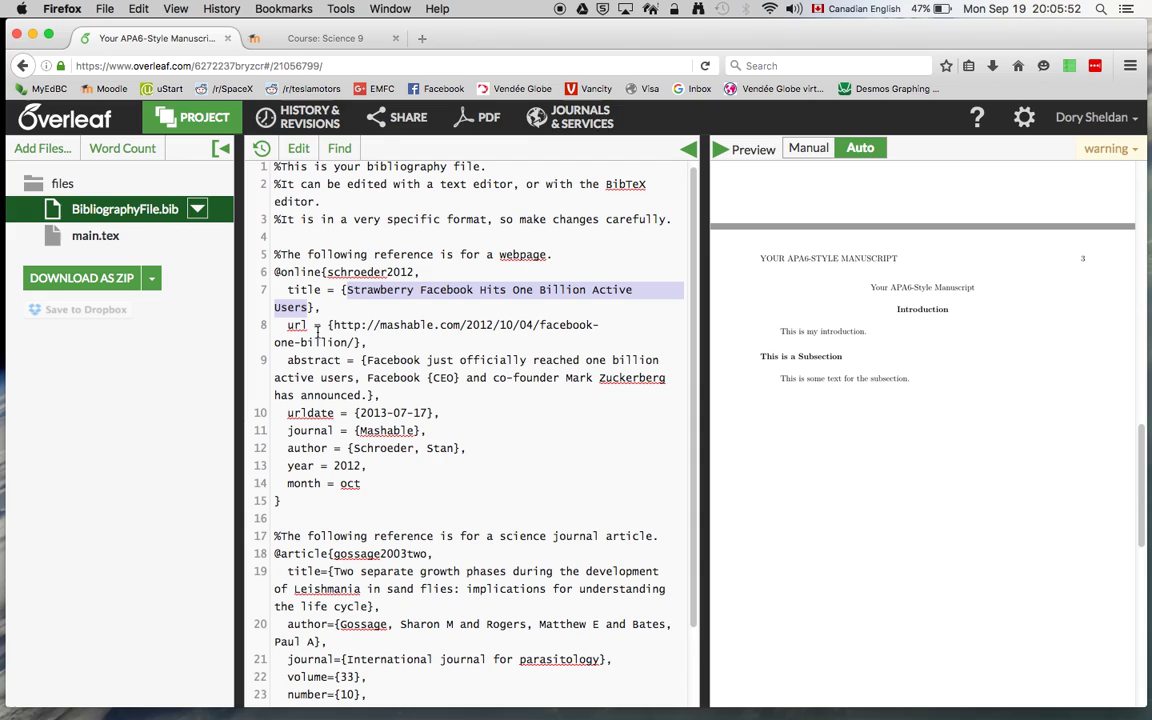
pyautogui.click(333, 325)
pyautogui.moveTo(333, 325); pyautogui.dragTo(357, 342)
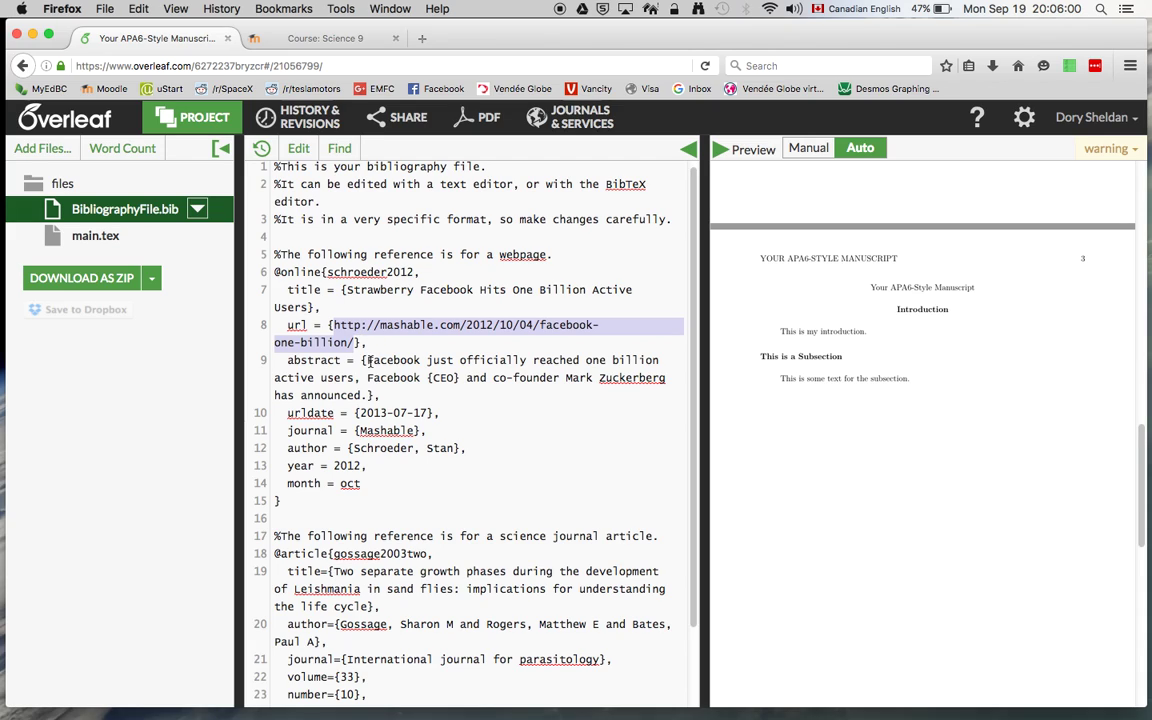
pyautogui.moveTo(365, 360); pyautogui.dragTo(366, 395)
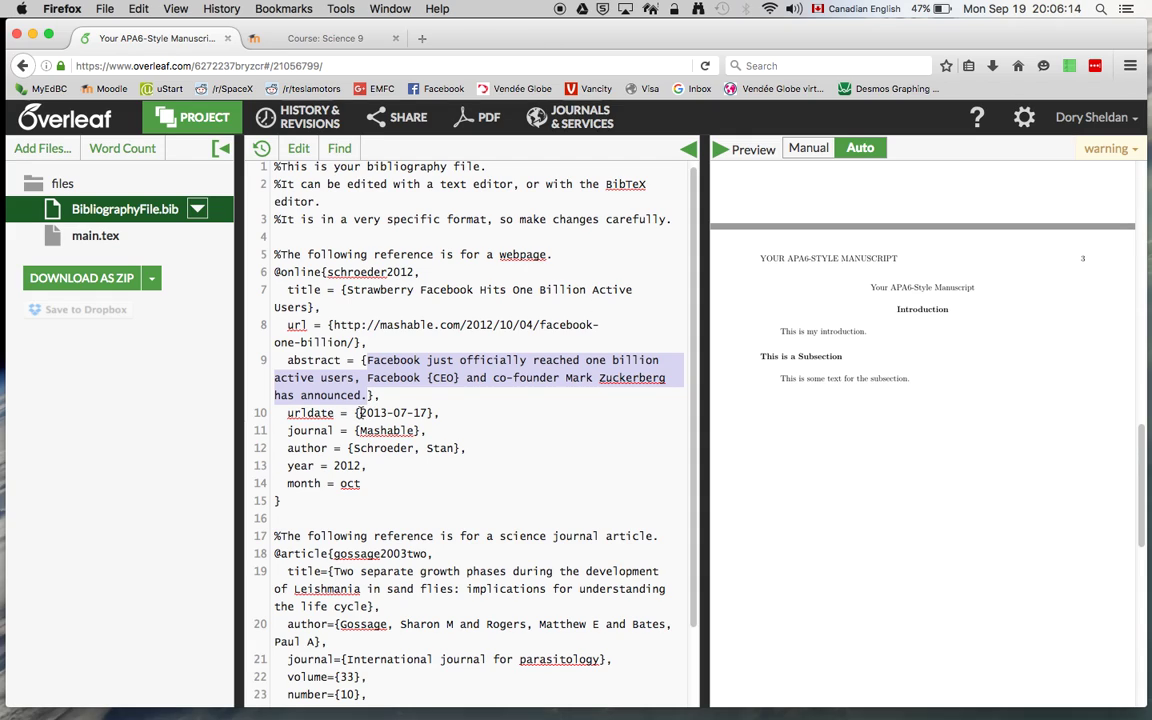
pyautogui.moveTo(357, 412); pyautogui.dragTo(427, 412)
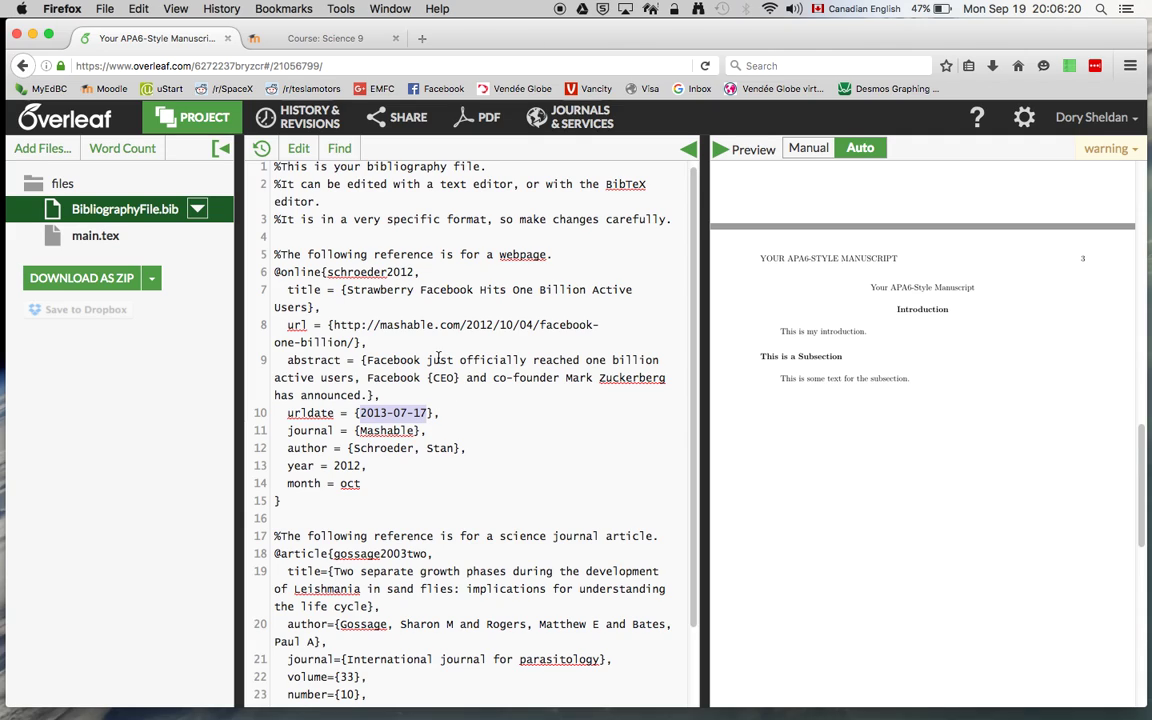
# Review the webpage reference's journal, author, year and month fields, then its citation key and the whole entry.
pyautogui.doubleClick(381, 432)
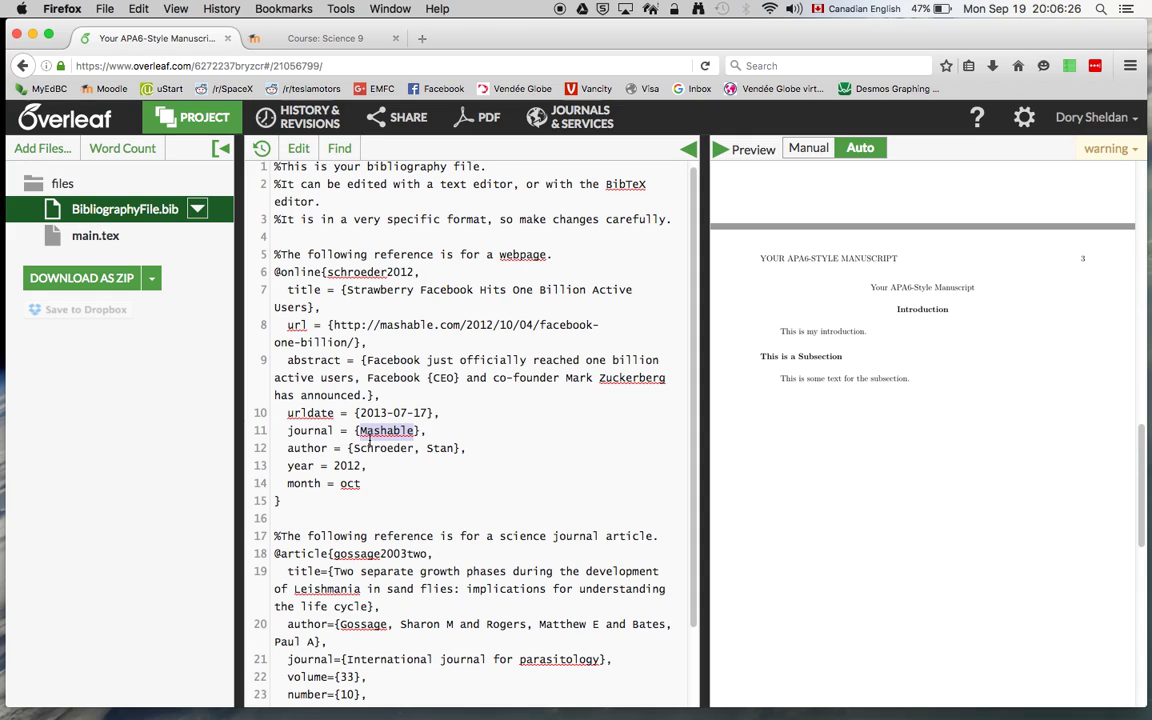
pyautogui.moveTo(353, 448); pyautogui.dragTo(454, 446)
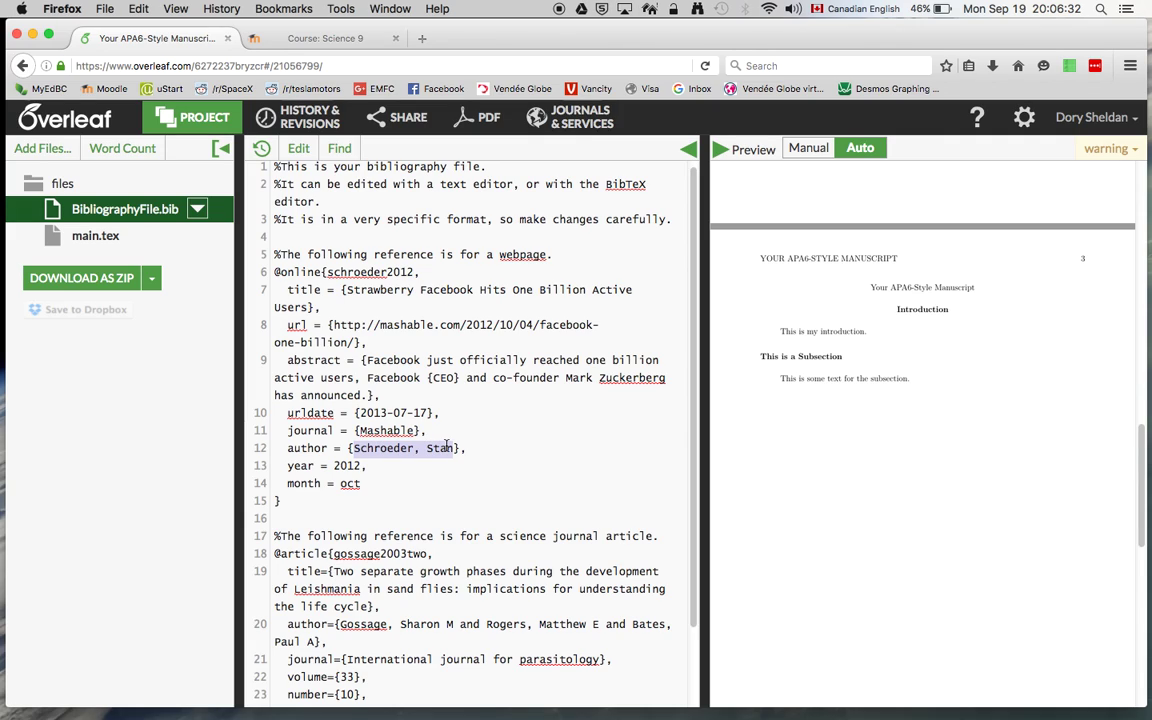
pyautogui.moveTo(334, 466); pyautogui.dragTo(349, 466)
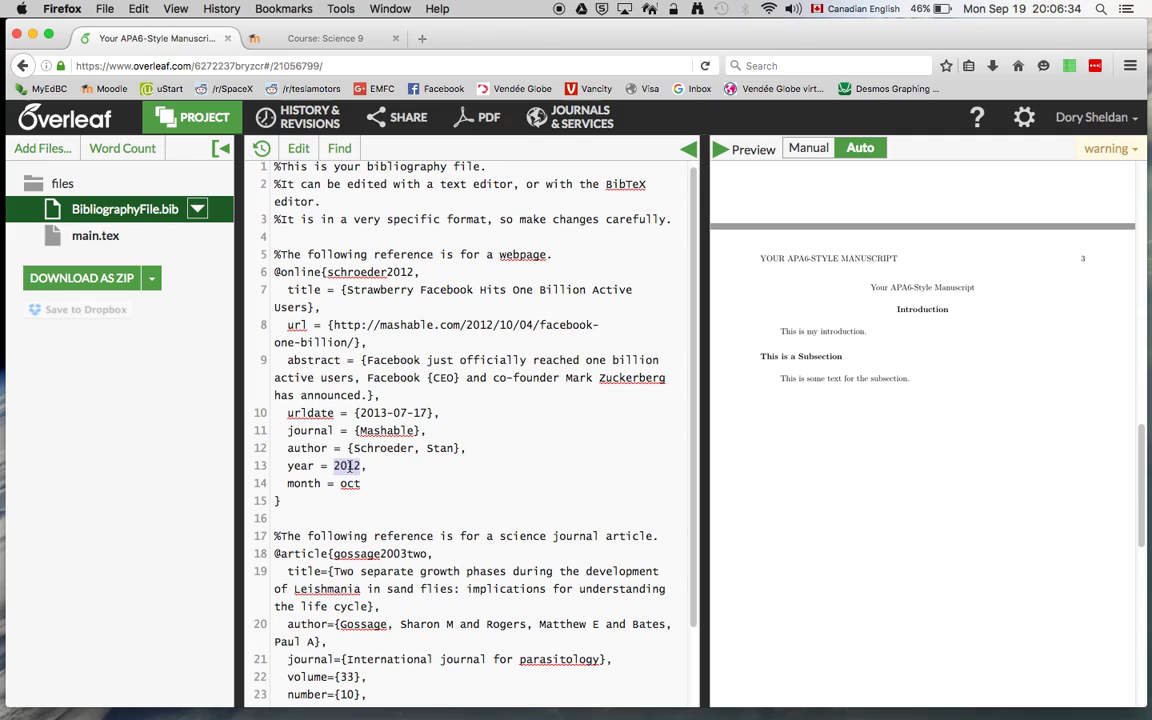
pyautogui.doubleClick(349, 466)
pyautogui.moveTo(342, 484); pyautogui.dragTo(360, 484)
pyautogui.moveTo(327, 272); pyautogui.dragTo(413, 270)
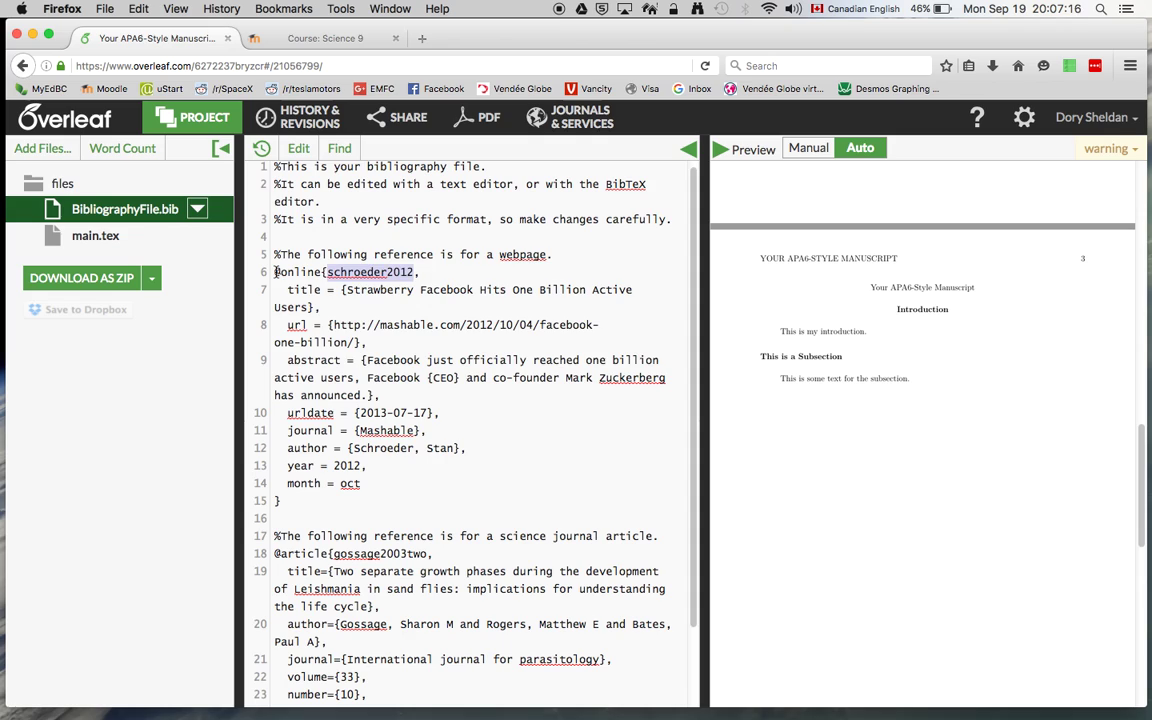
pyautogui.moveTo(273, 272); pyautogui.dragTo(384, 505)
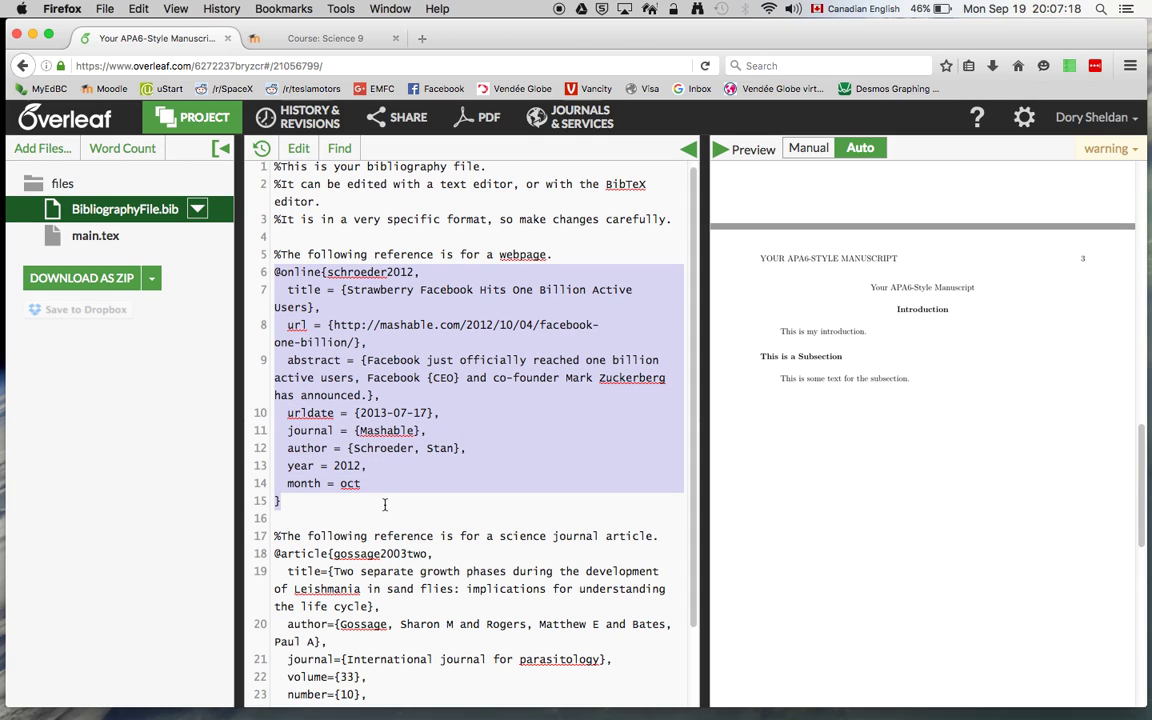
pyautogui.scroll(-2, 384, 505)
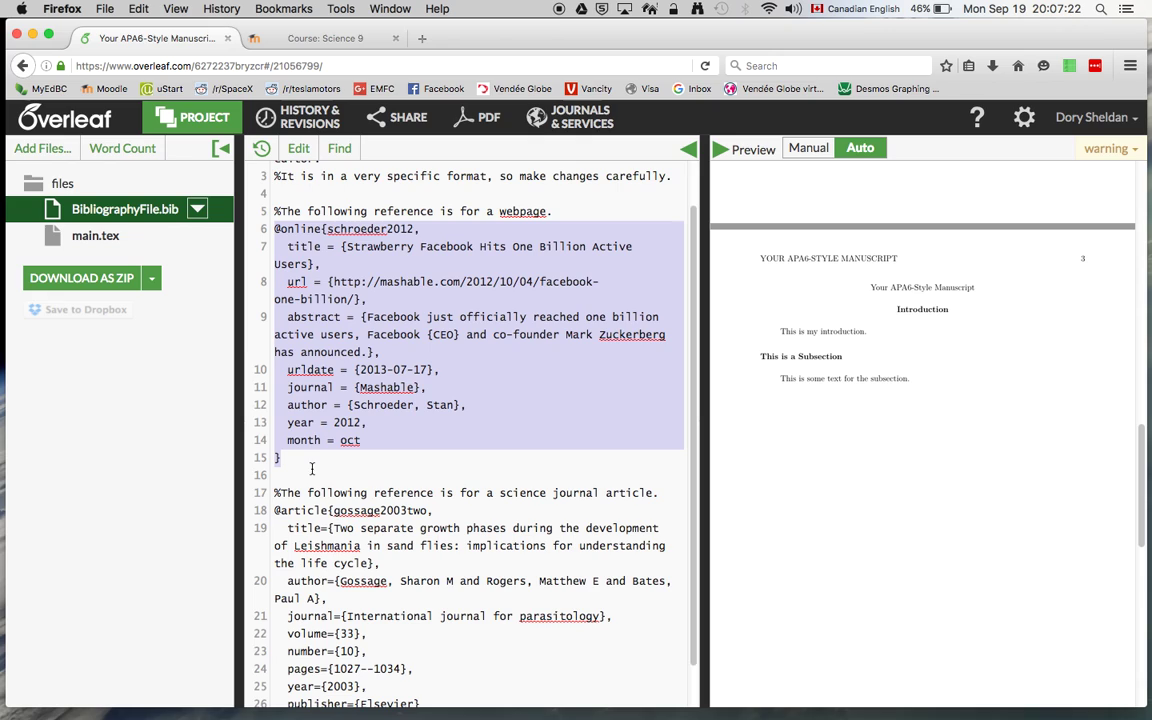
pyautogui.click(258, 510)
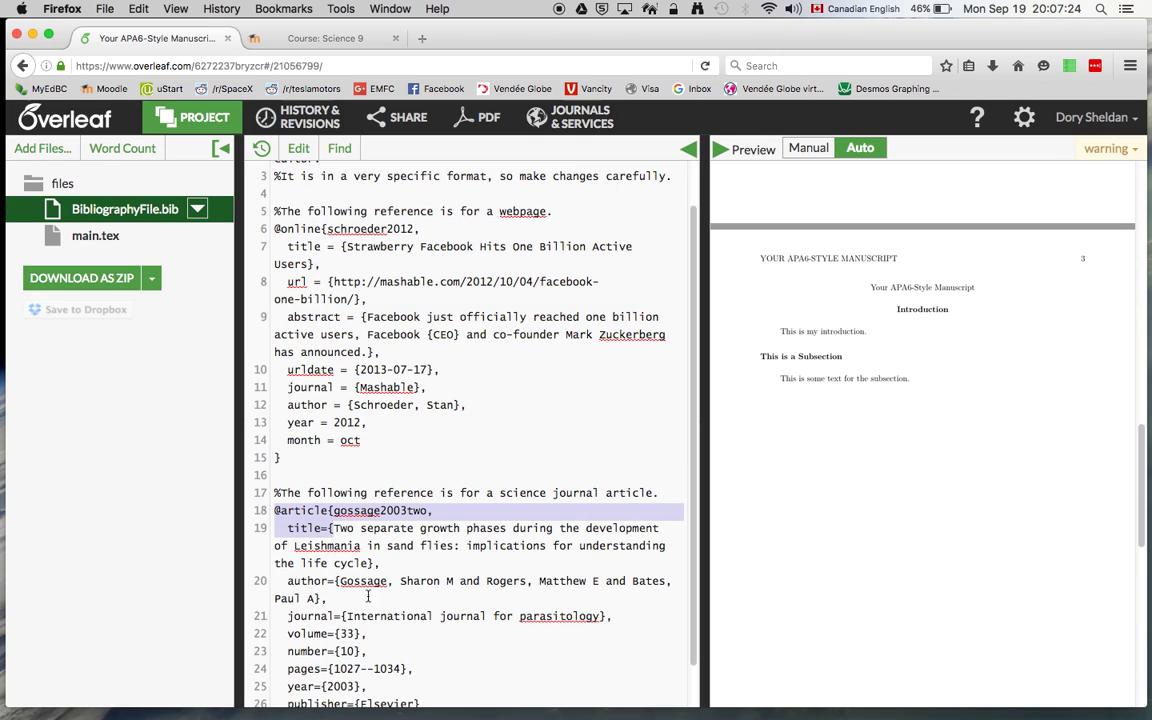
pyautogui.click(389, 492)
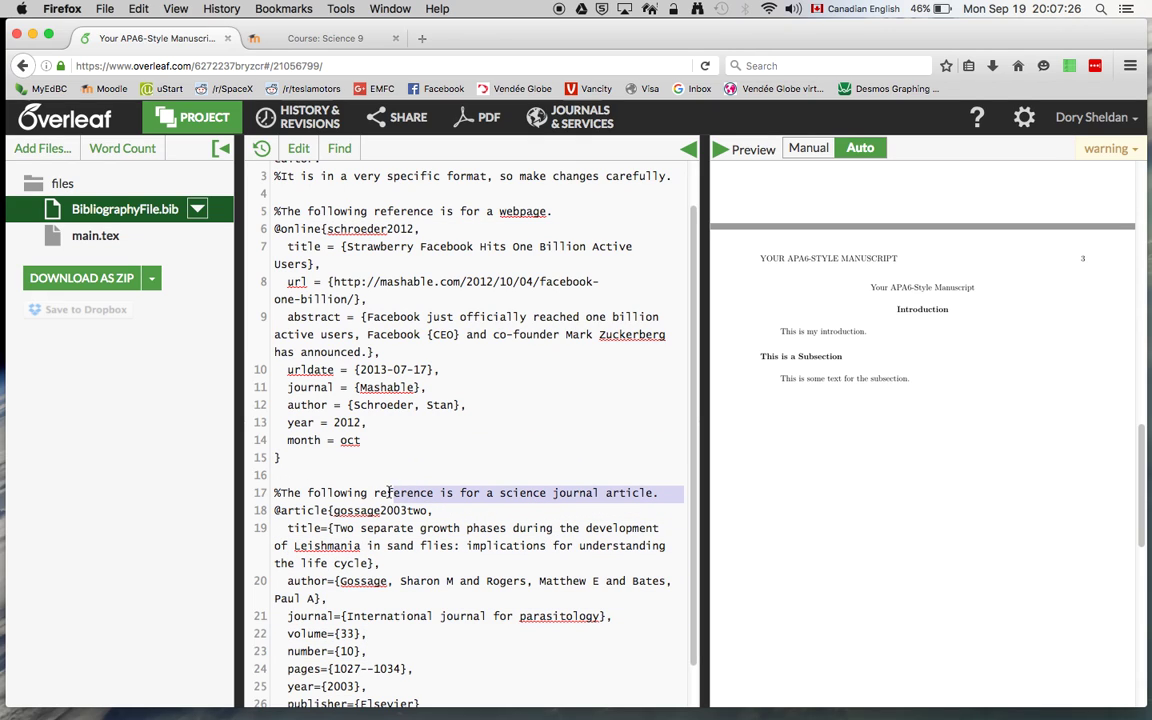
pyautogui.click(398, 472)
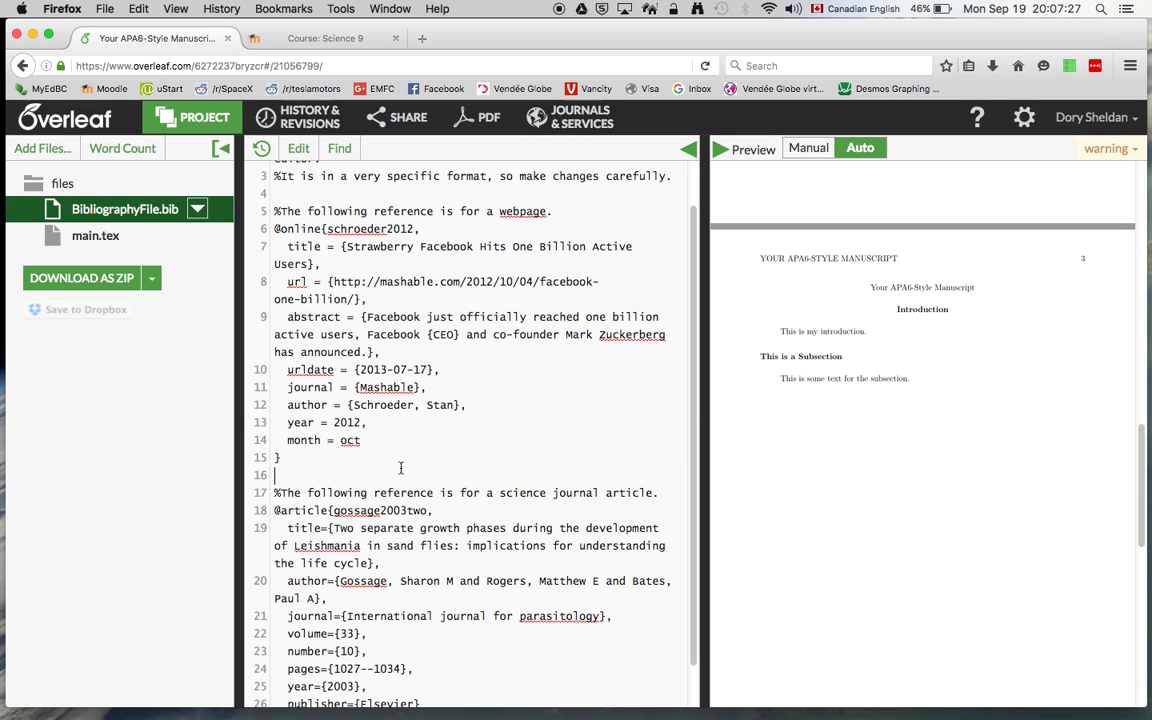
# Reopen main.tex and check the References page at the end of the preview.
pyautogui.click(100, 237)
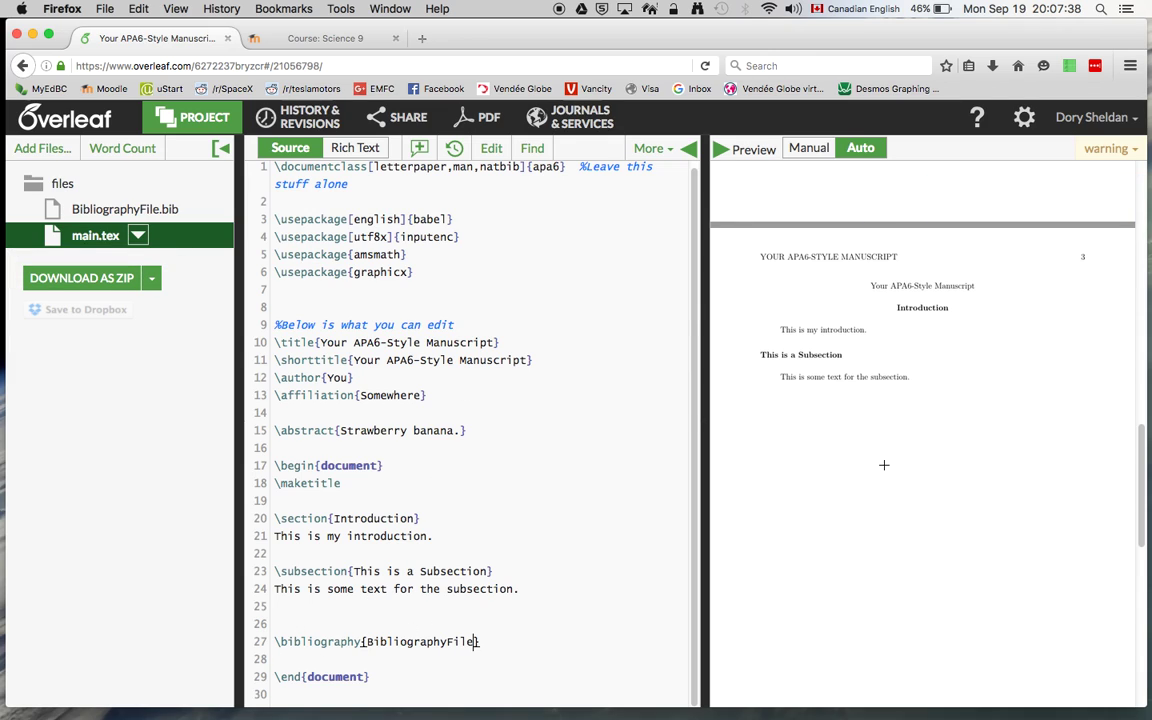
pyautogui.scroll(-5, 884, 465)
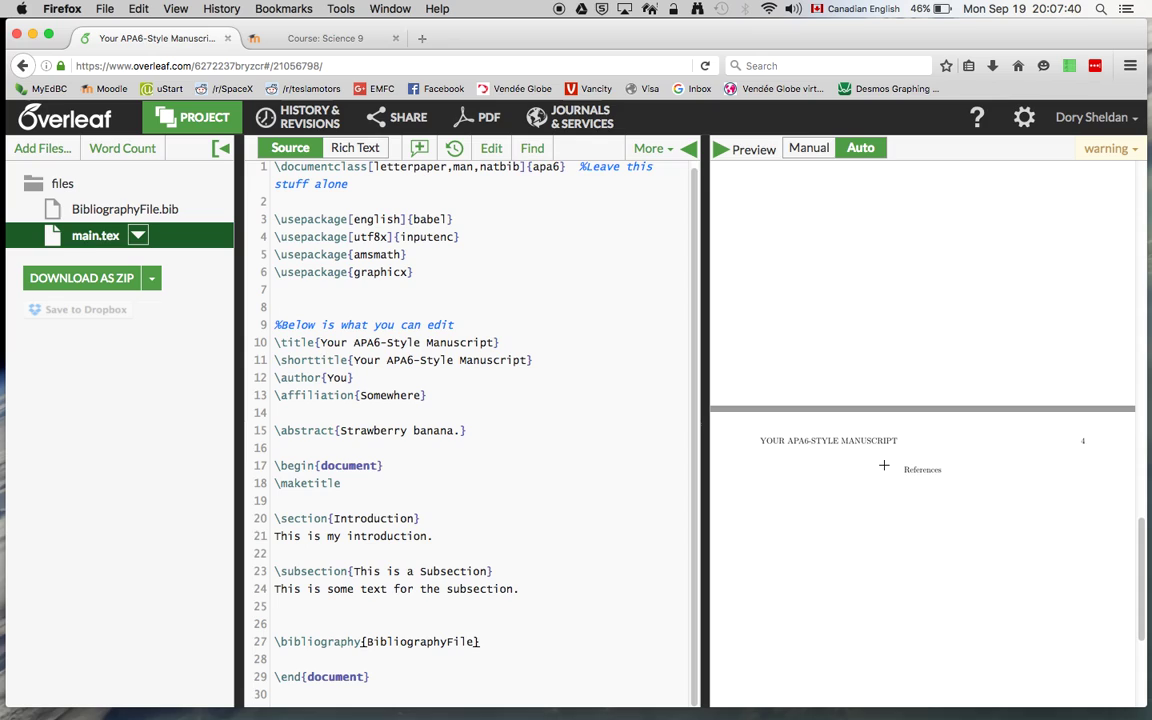
pyautogui.scroll(-3, 884, 467)
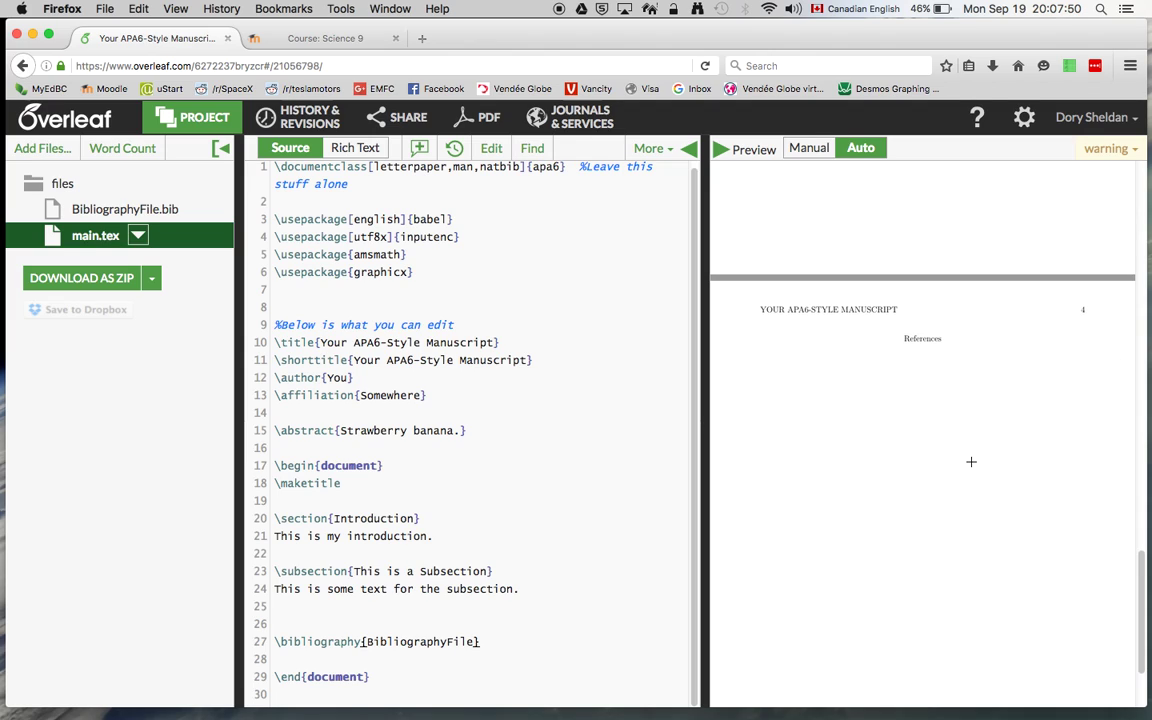
pyautogui.scroll(10, 865, 437)
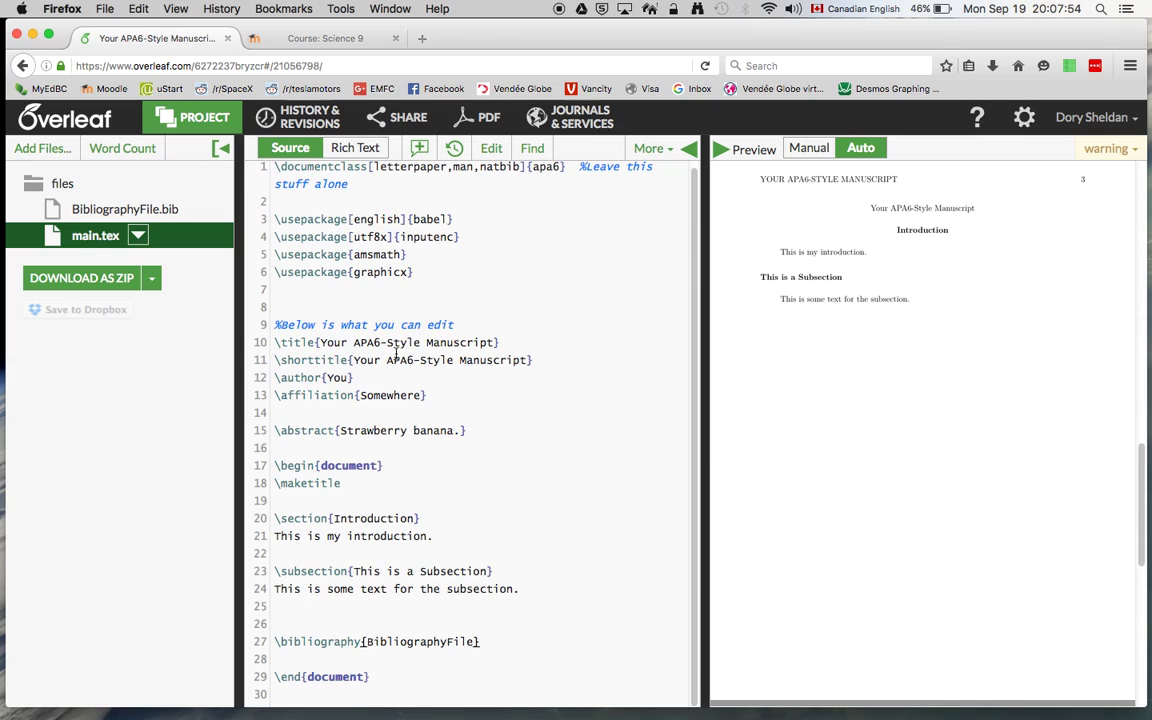
# Add "I am about to use a citation. It is a webpage citation." after the first sentence of the Introduction section.
pyautogui.click(436, 467)
pyautogui.click(444, 536)
pyautogui.write('I am about to')
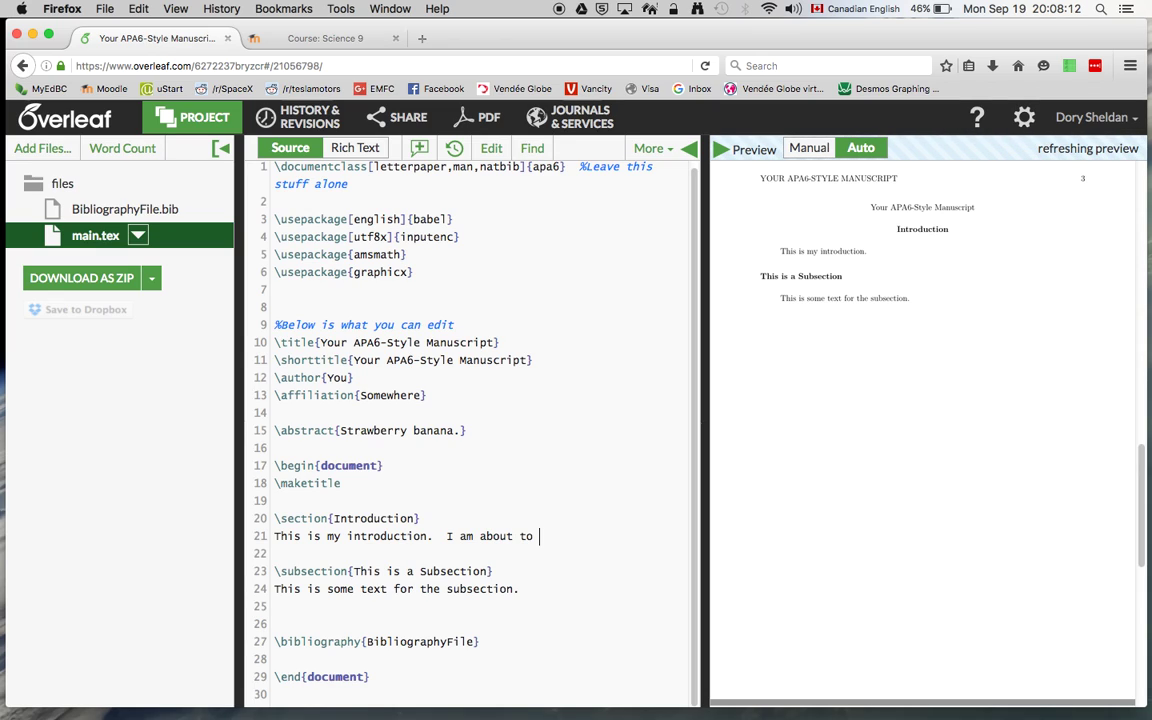
pyautogui.write(' use a citatio')
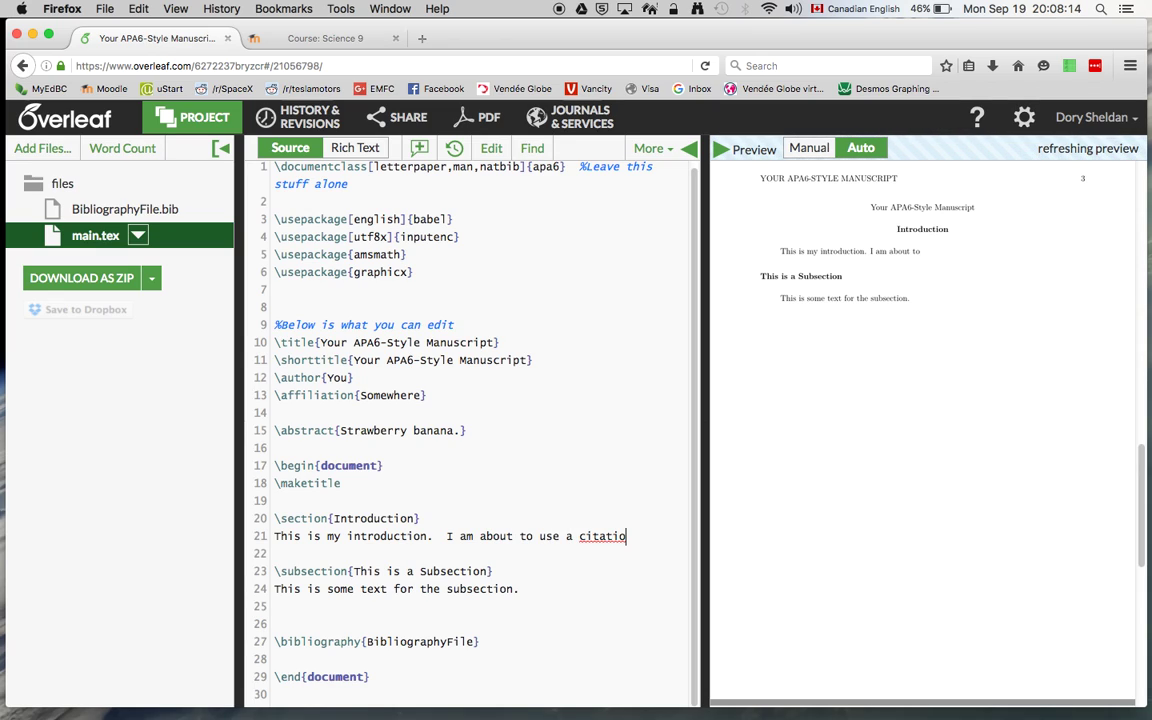
pyautogui.write('n.  It is a ')
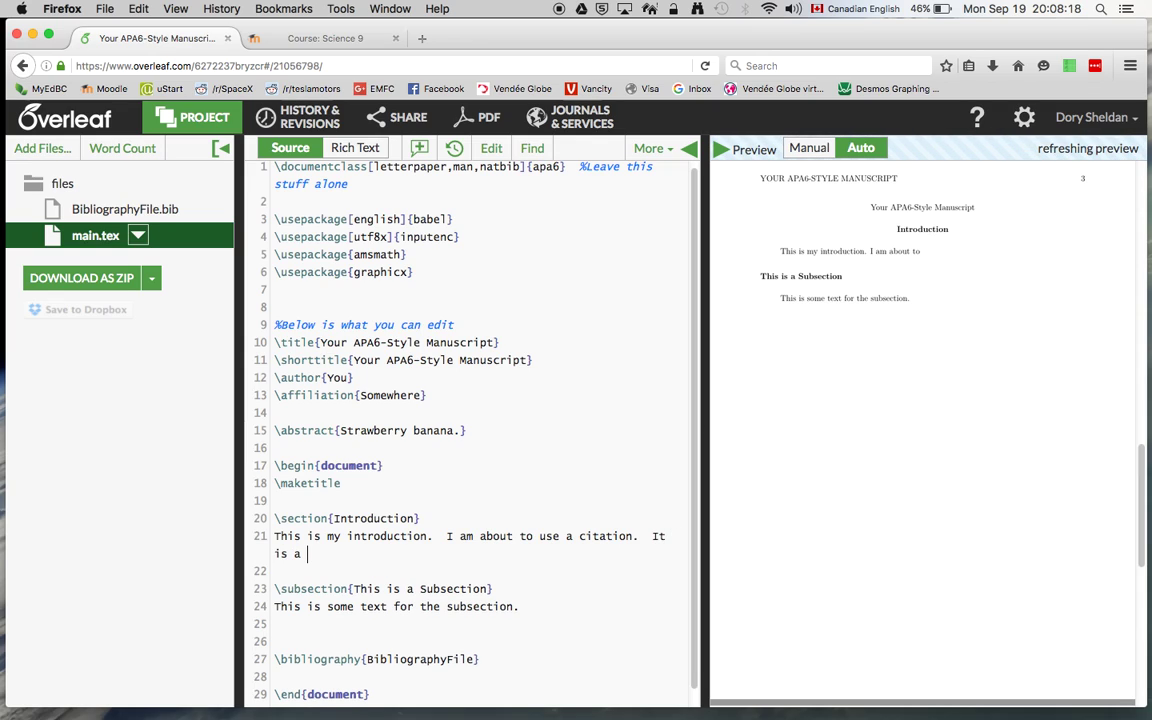
pyautogui.write('webpag')
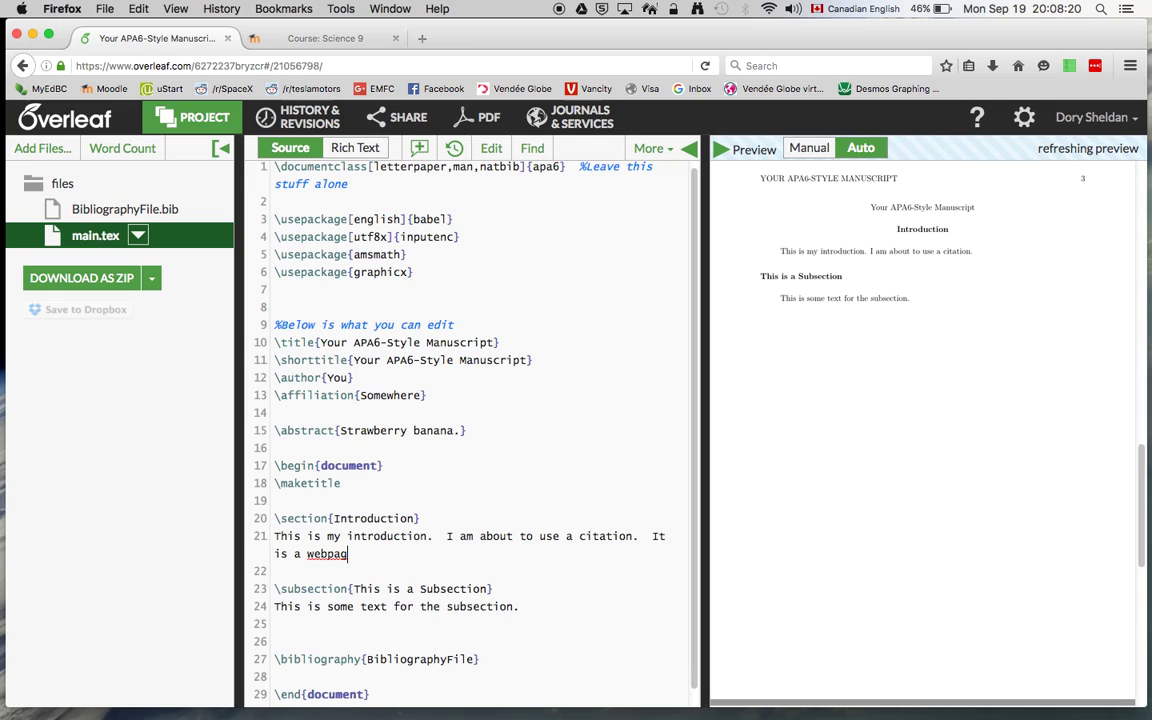
pyautogui.write('e citation.')
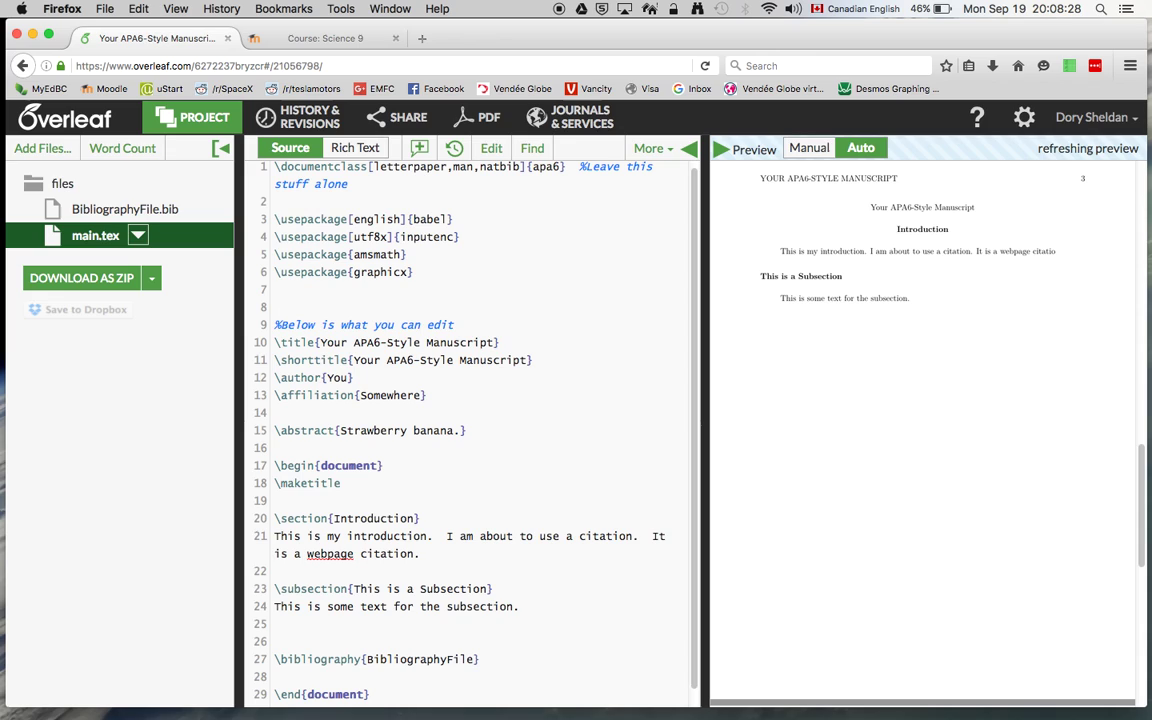
# Insert an empty \cite{} command after the webpage citation sentence in the Introduction.
pyautogui.write('  \\c')
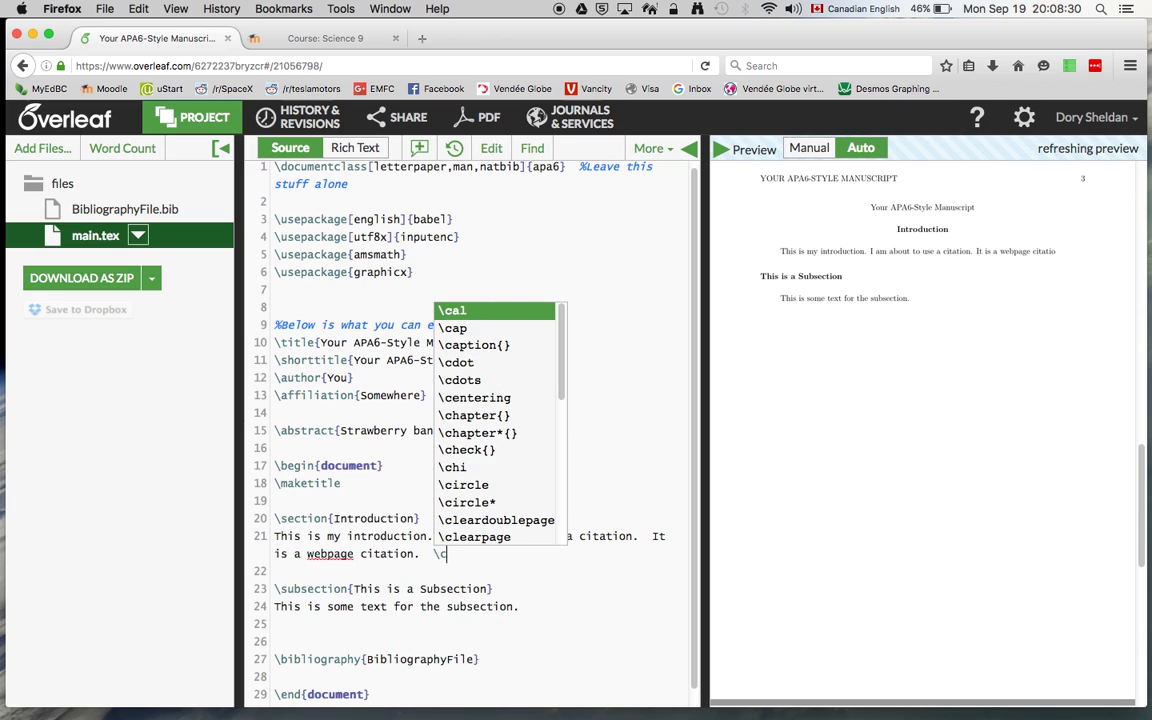
pyautogui.write('ite')
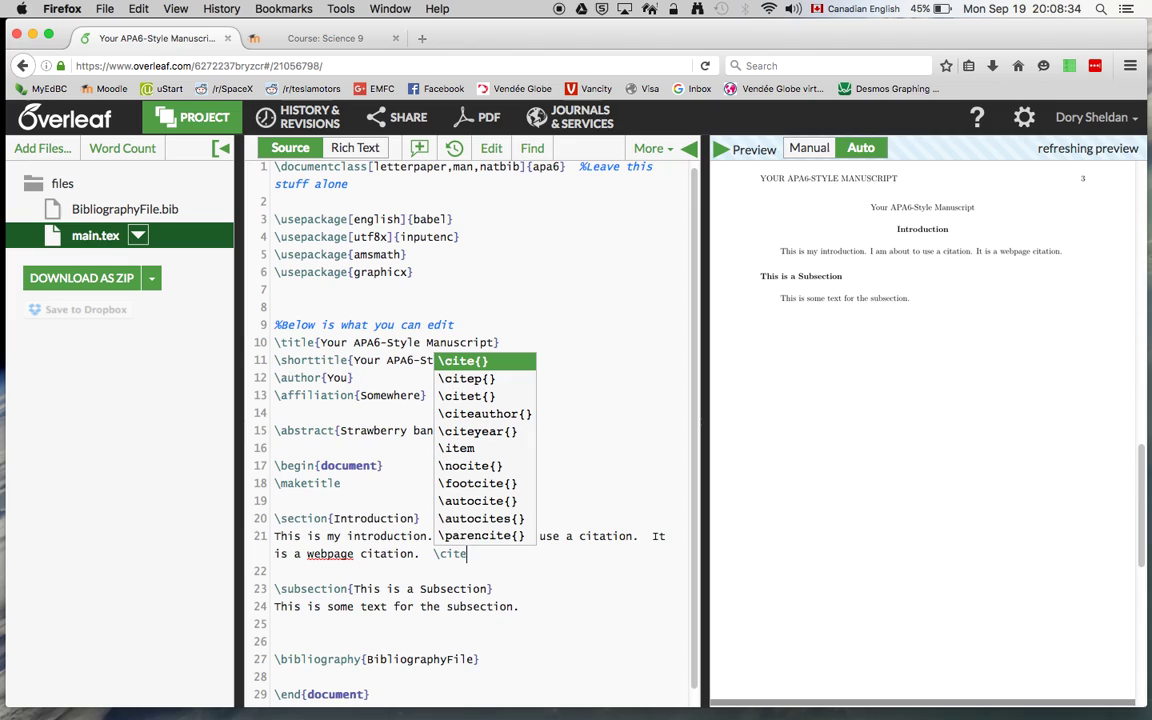
pyautogui.press('Return')
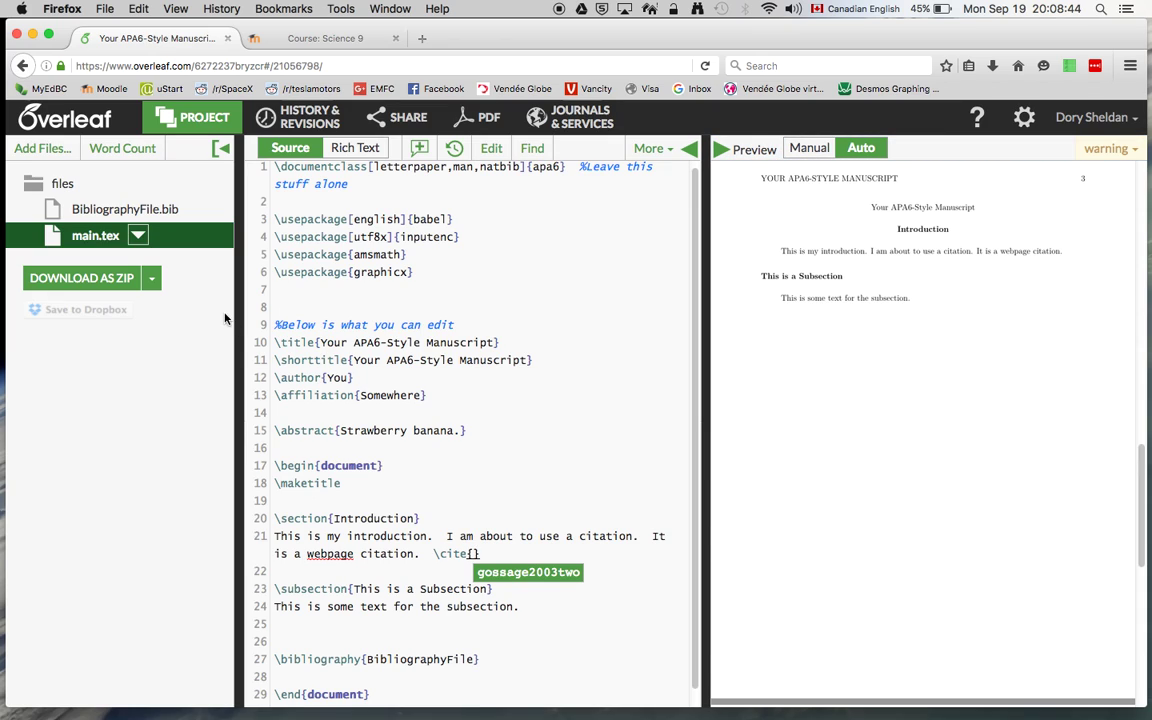
# Copy the webpage reference's citation key from BibliographyFile.bib into the braces of the \cite command in main.tex.
pyautogui.click(140, 209)
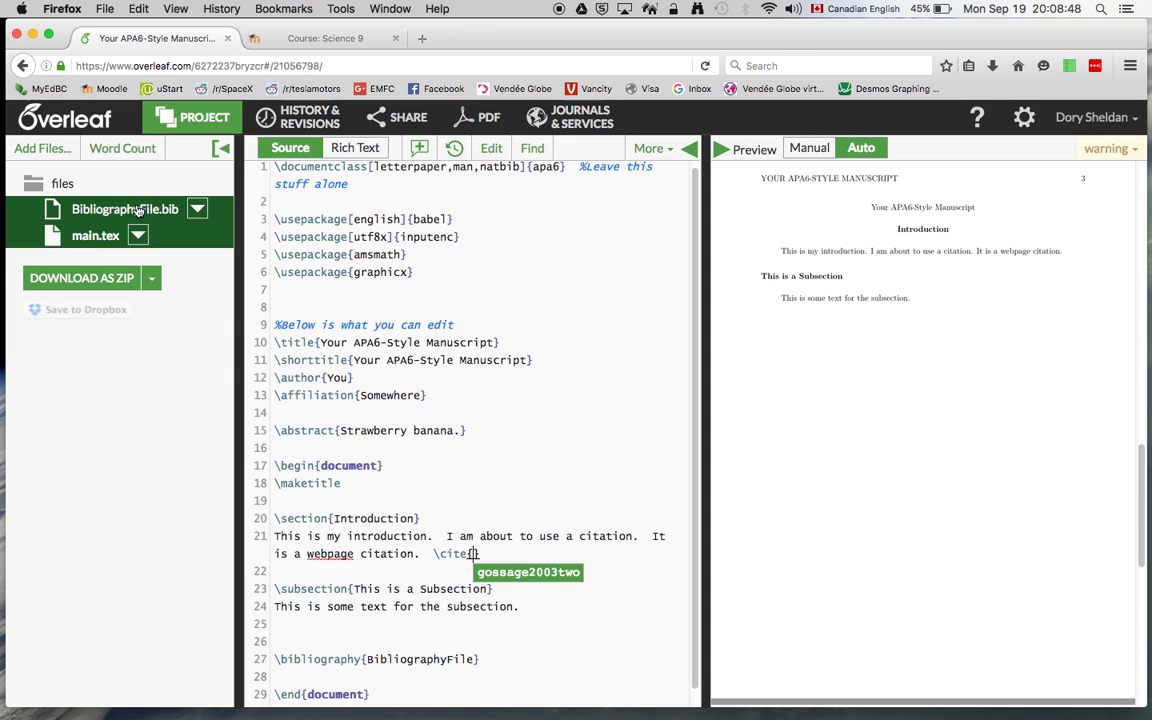
pyautogui.click(140, 209)
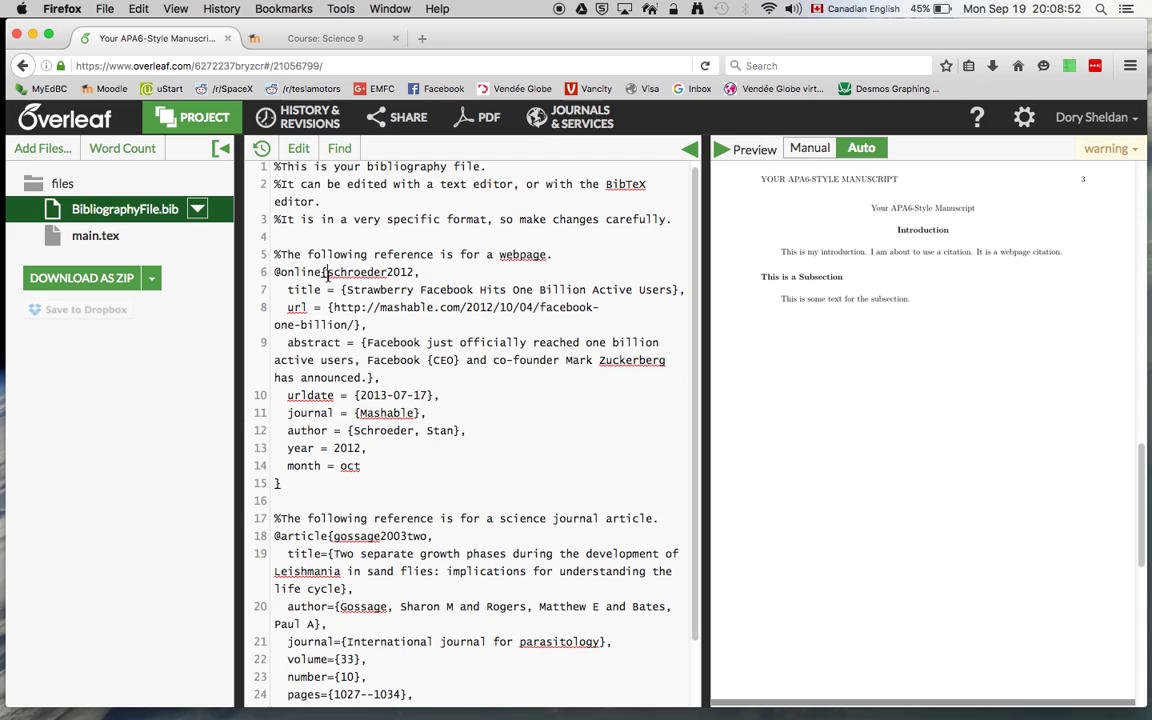
pyautogui.moveTo(327, 271); pyautogui.dragTo(411, 271)
pyautogui.press('super+c')
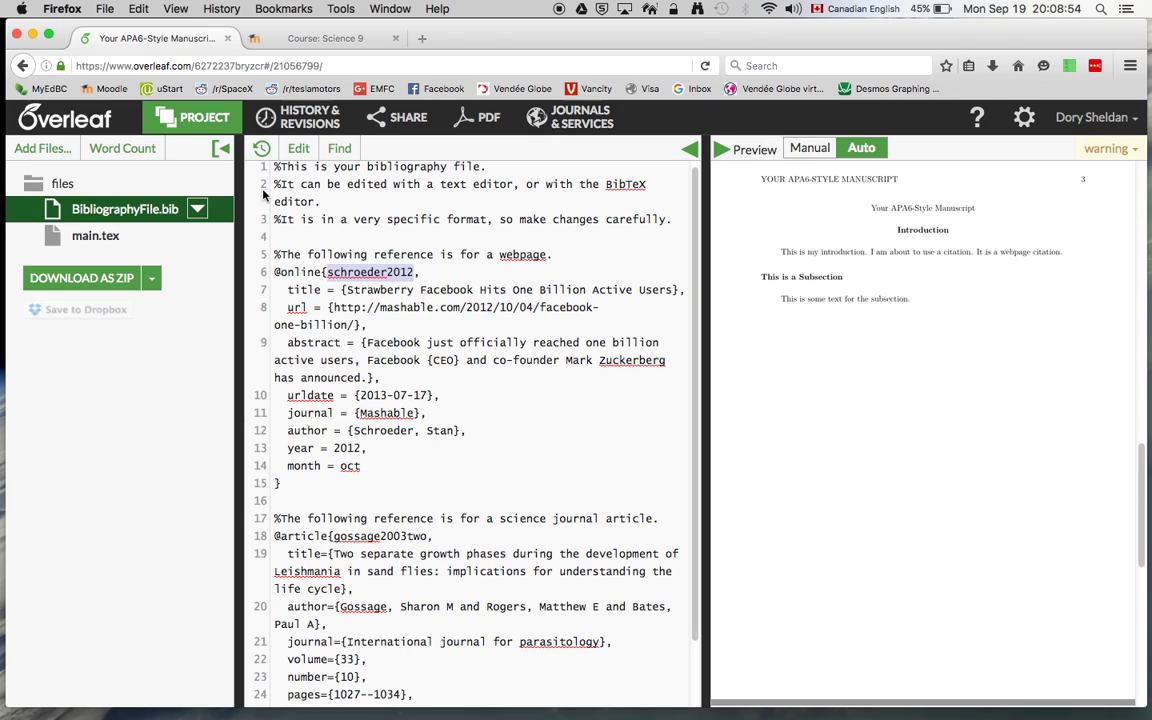
pyautogui.click(140, 8)
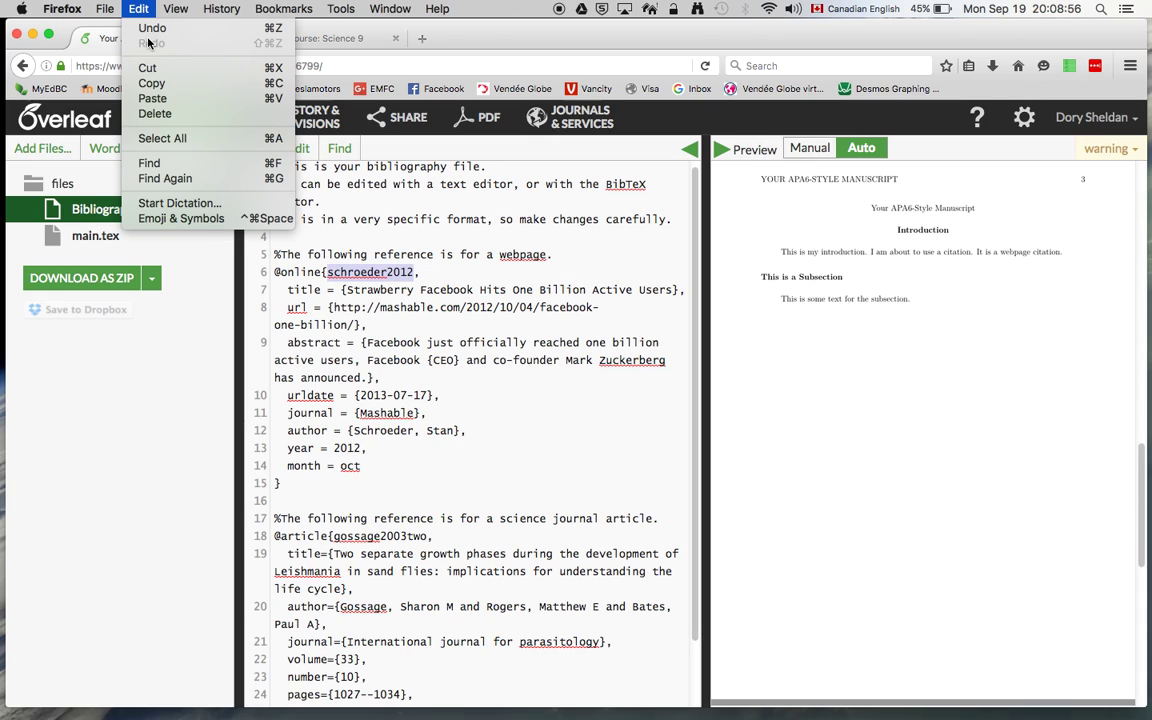
pyautogui.click(152, 84)
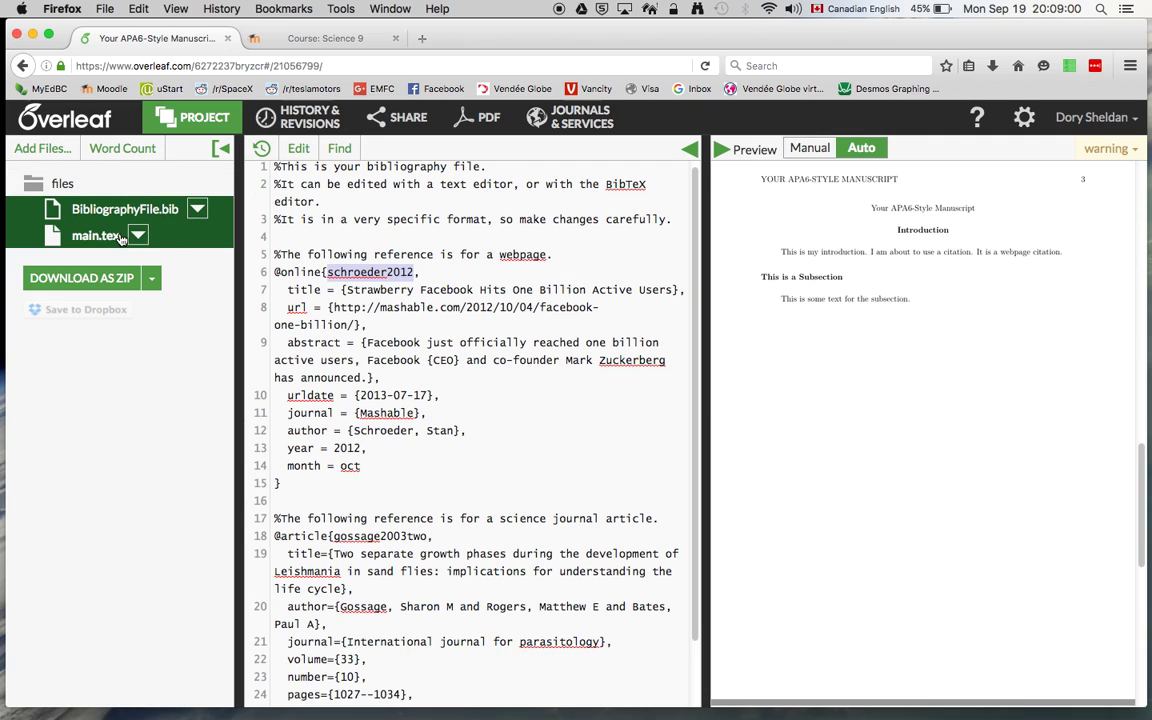
pyautogui.click(96, 236)
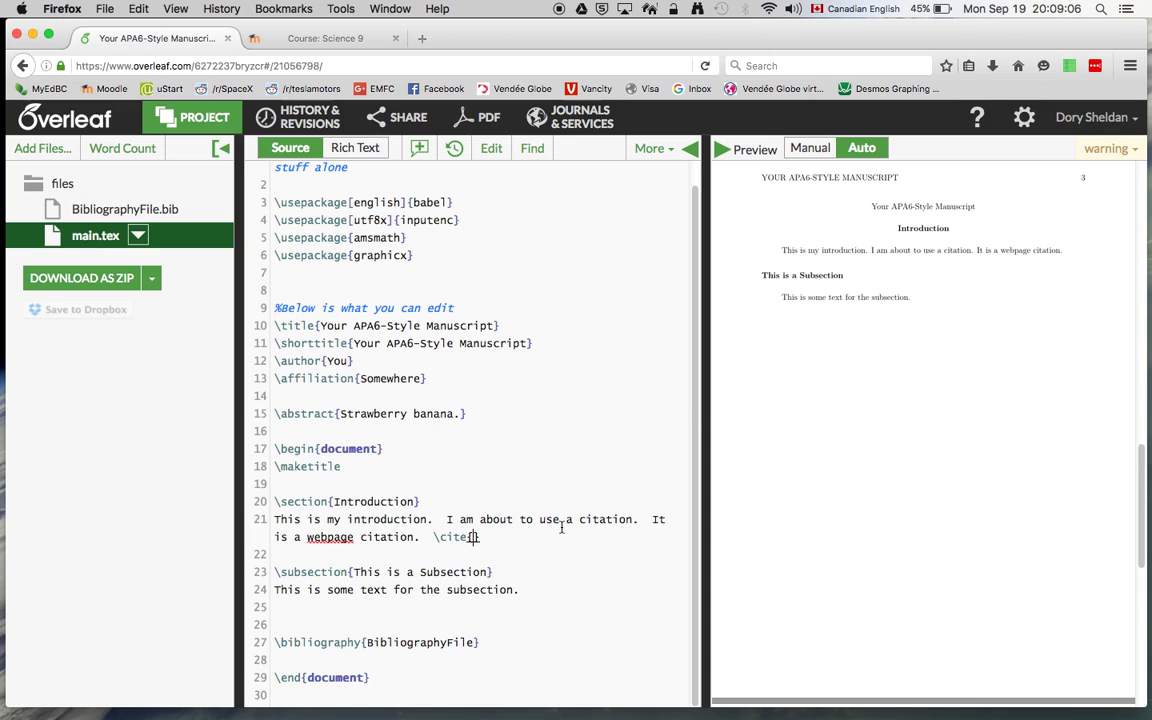
pyautogui.press('super+v')
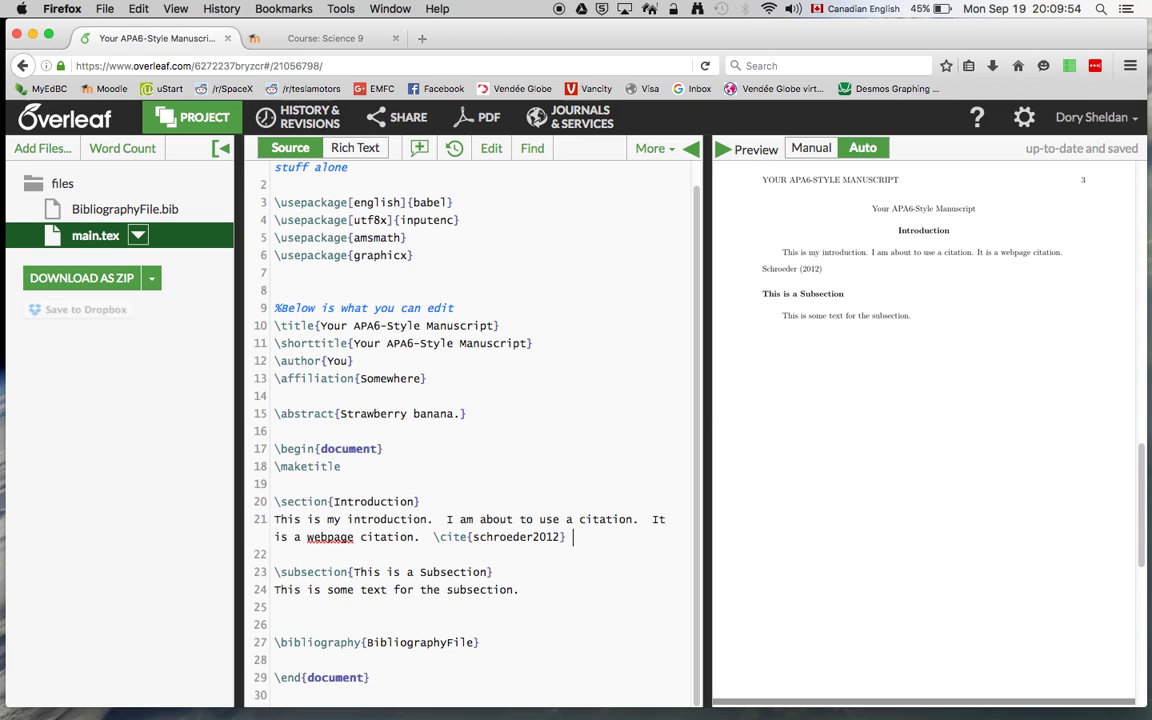
# Continue the sentence after the citation with "mentions that there are many users on Facebook.".
pyautogui.write('mentions tha')
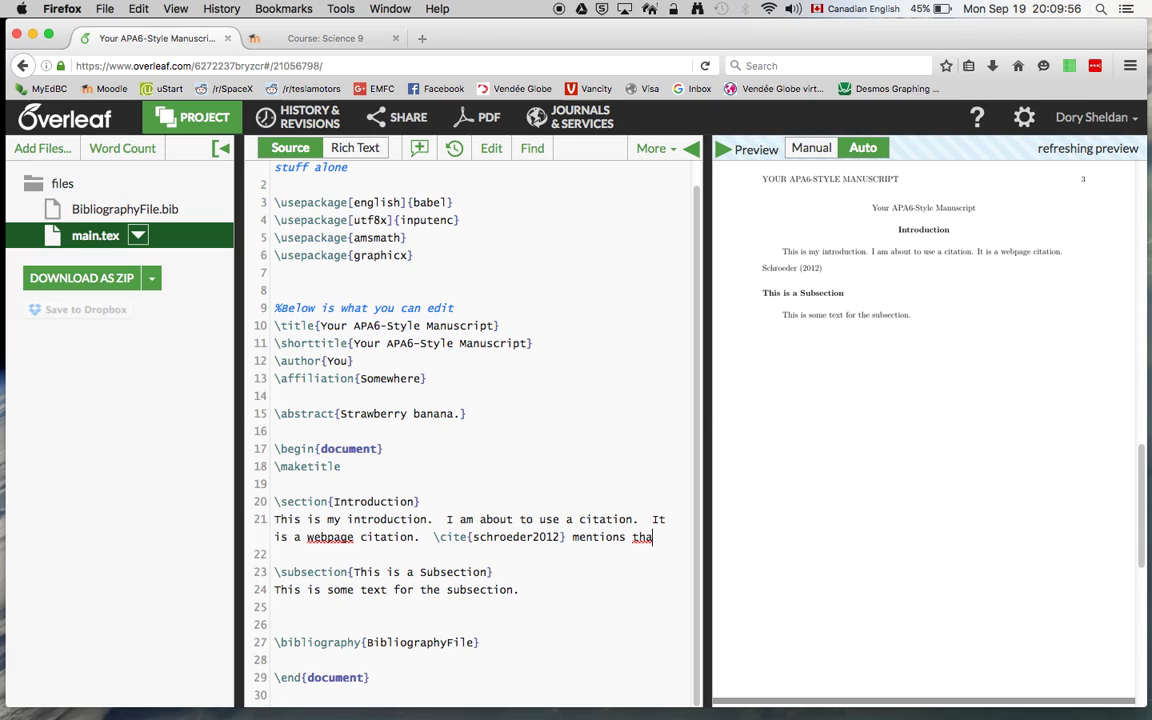
pyautogui.write('t there are m')
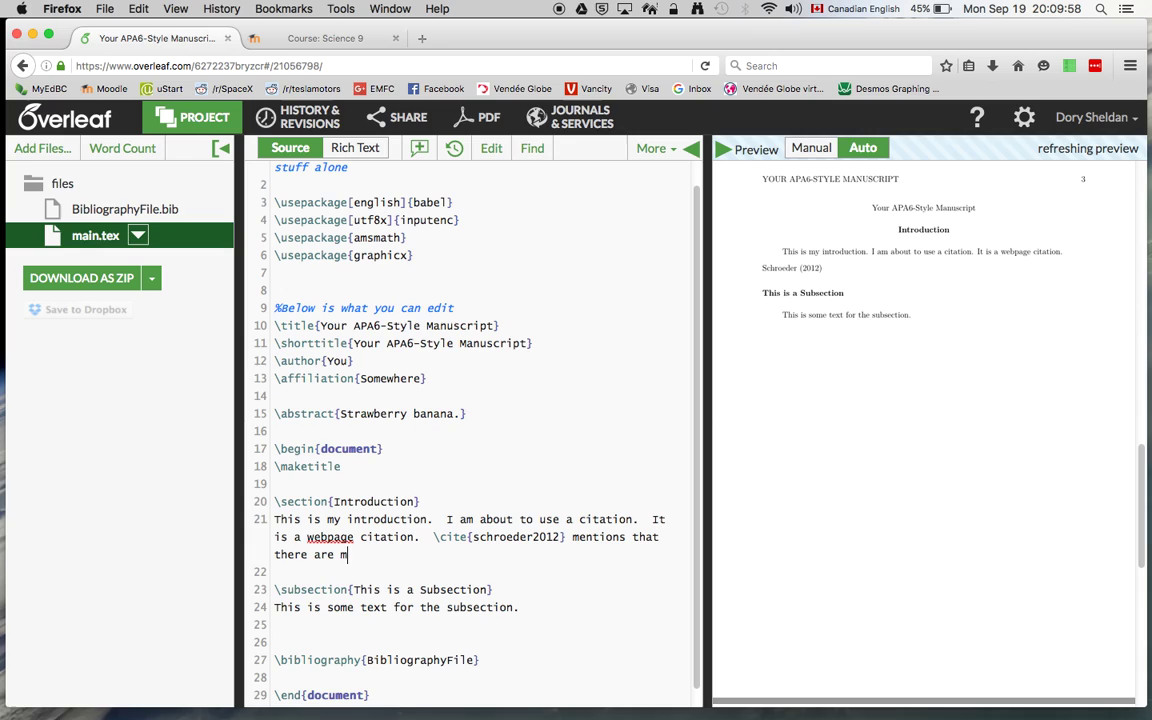
pyautogui.write('any users on Facebook.')
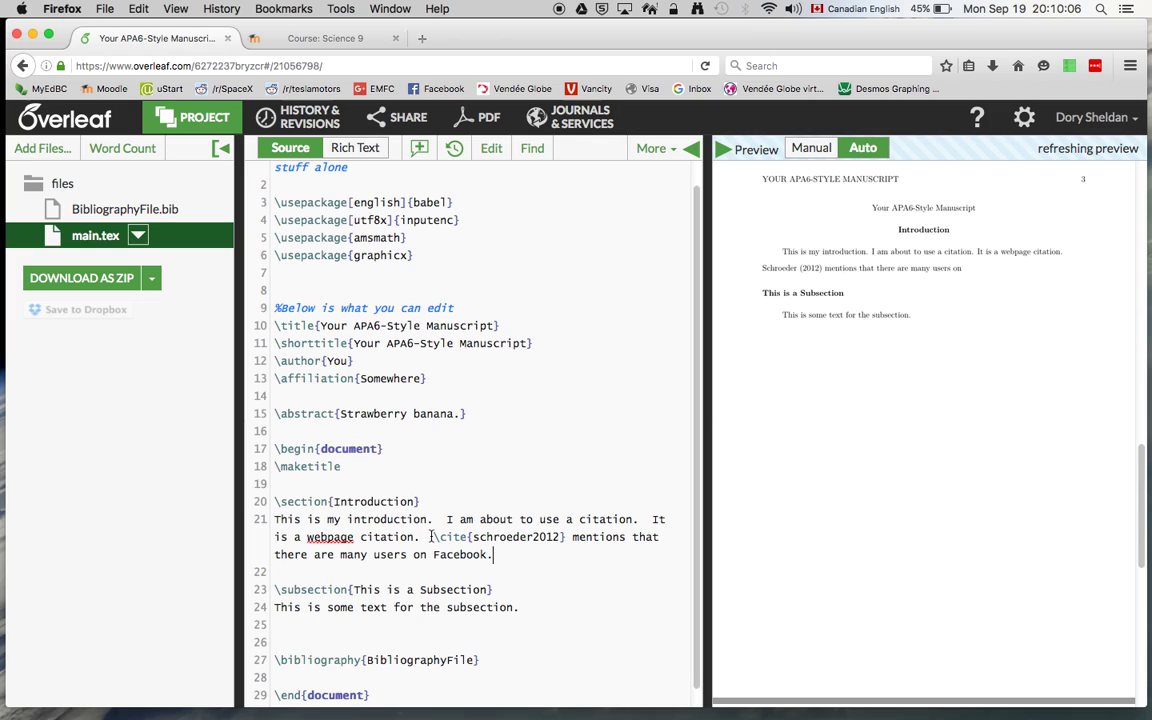
# Review the \cite command and its key in the Introduction, and check the References page in the preview.
pyautogui.moveTo(432, 537); pyautogui.dragTo(567, 537)
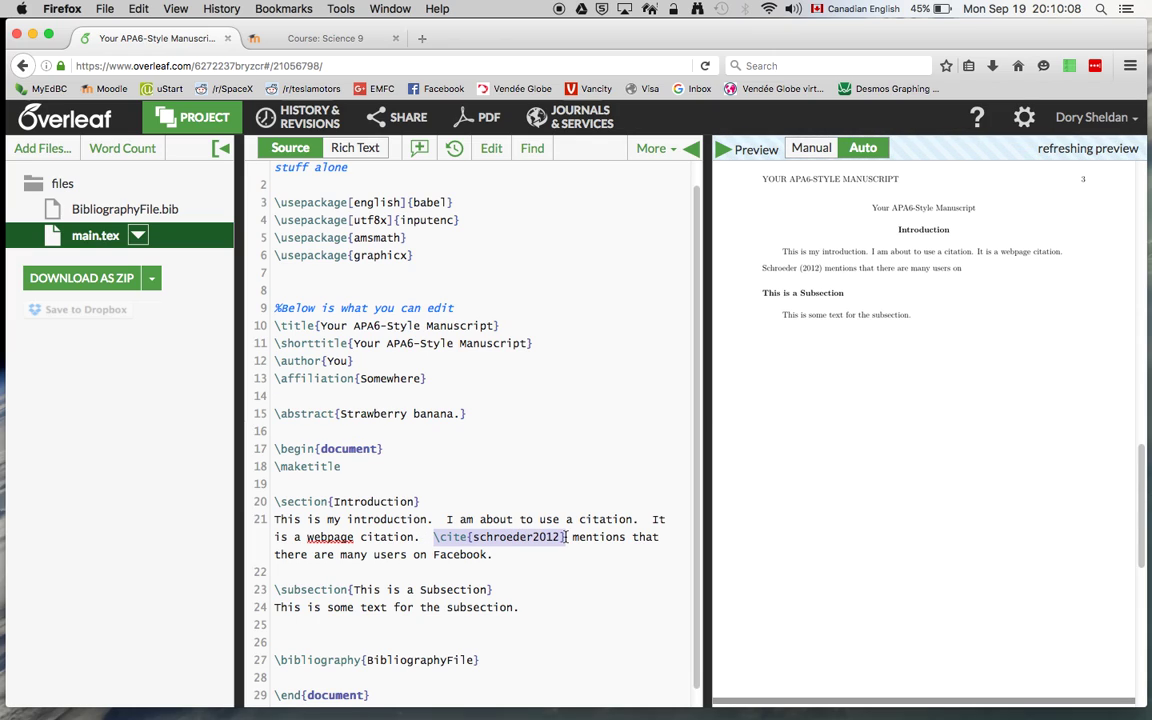
pyautogui.doubleClick(498, 537)
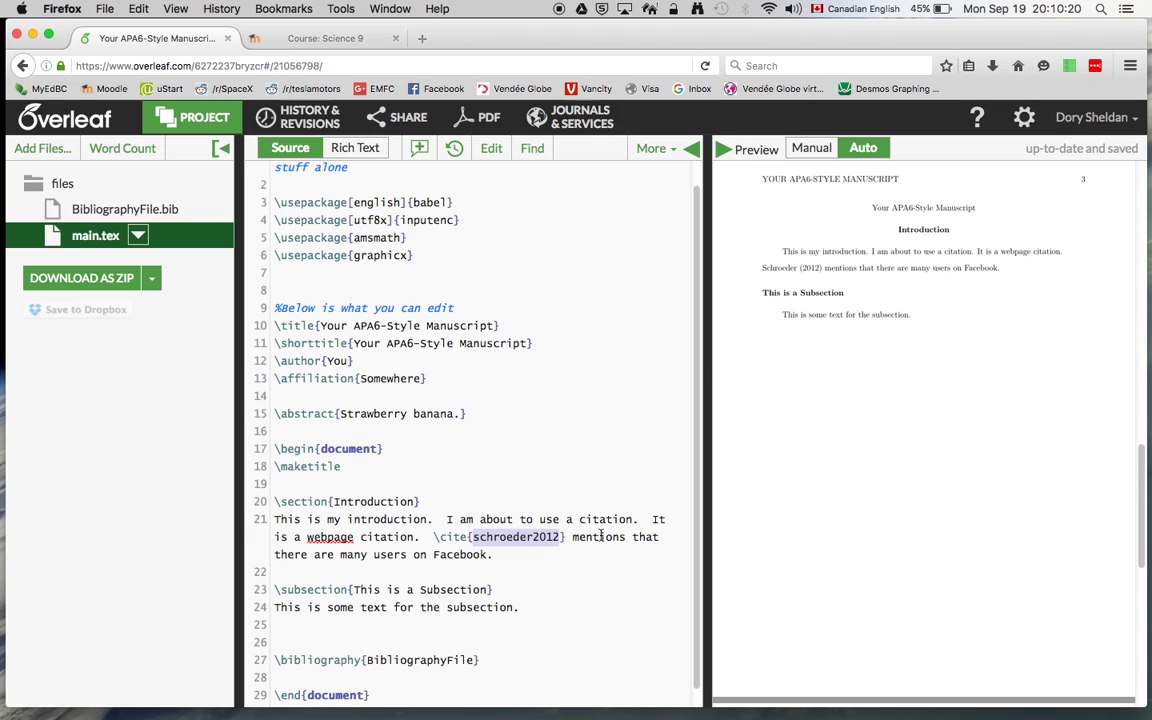
pyautogui.press('Down')
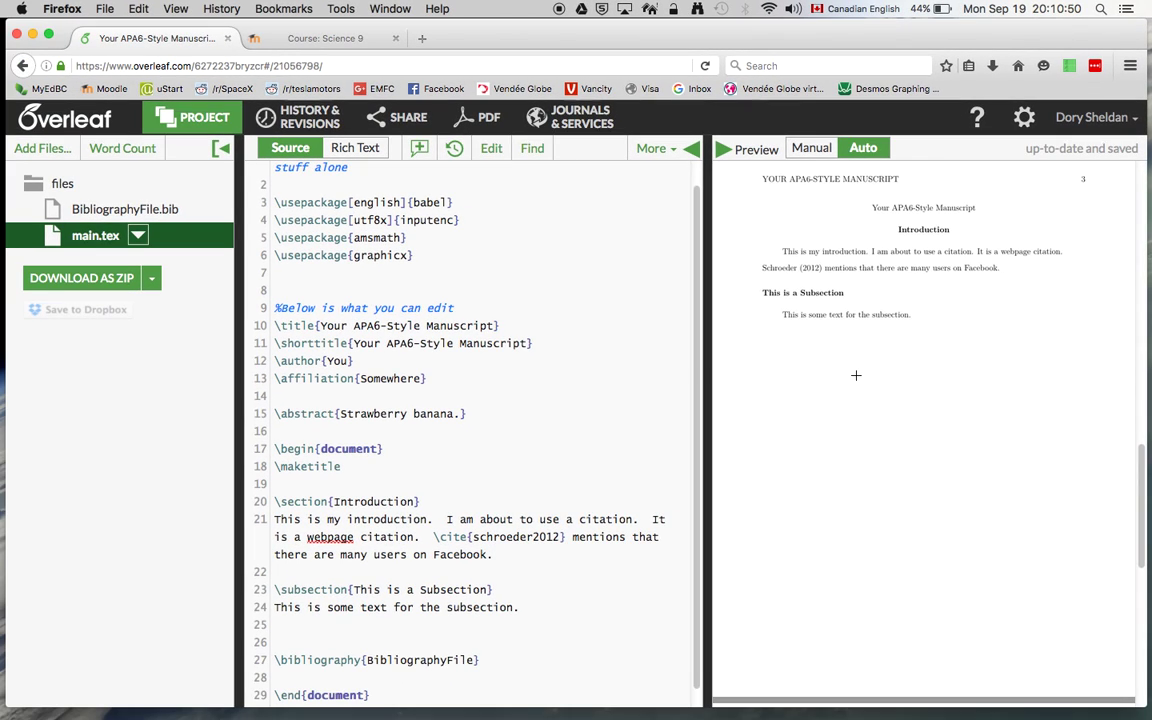
pyautogui.scroll(-3, 860, 378)
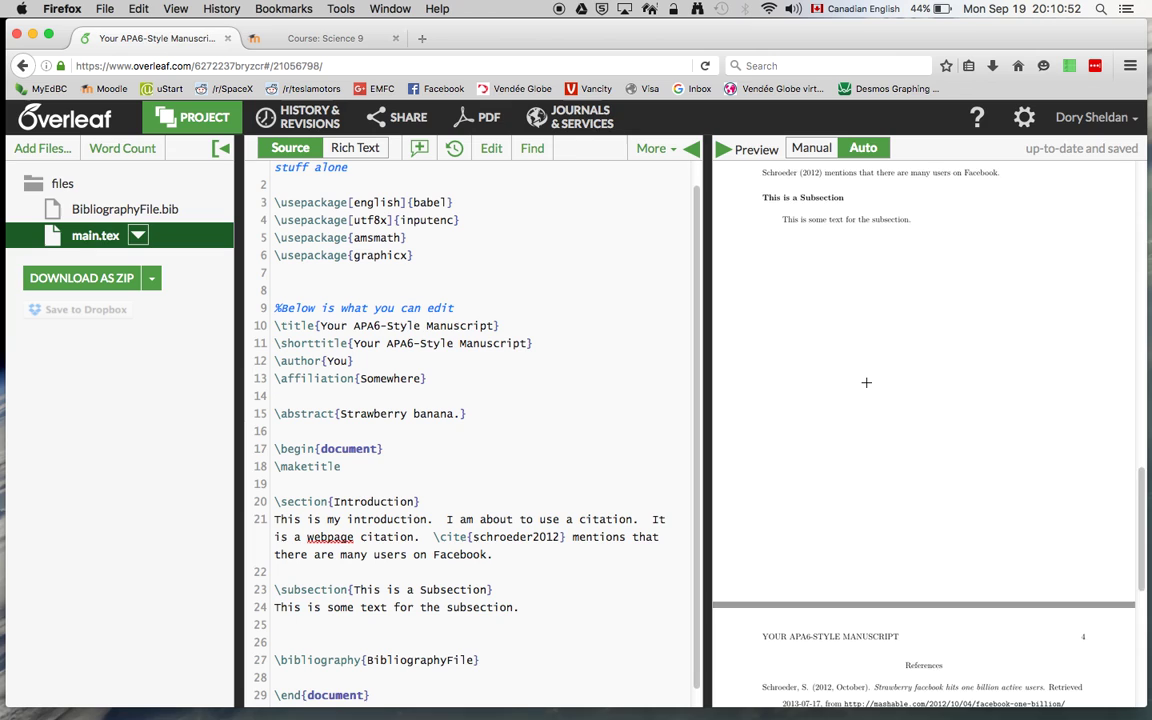
pyautogui.scroll(-10, 866, 382)
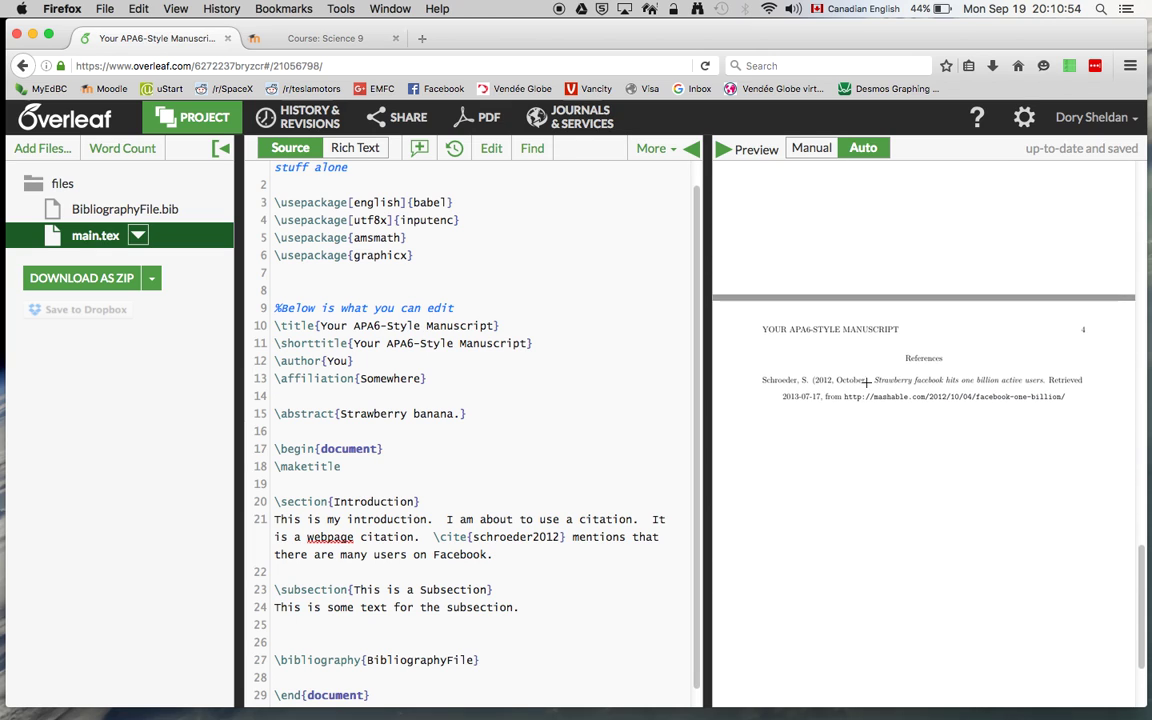
pyautogui.scroll(-1, 866, 382)
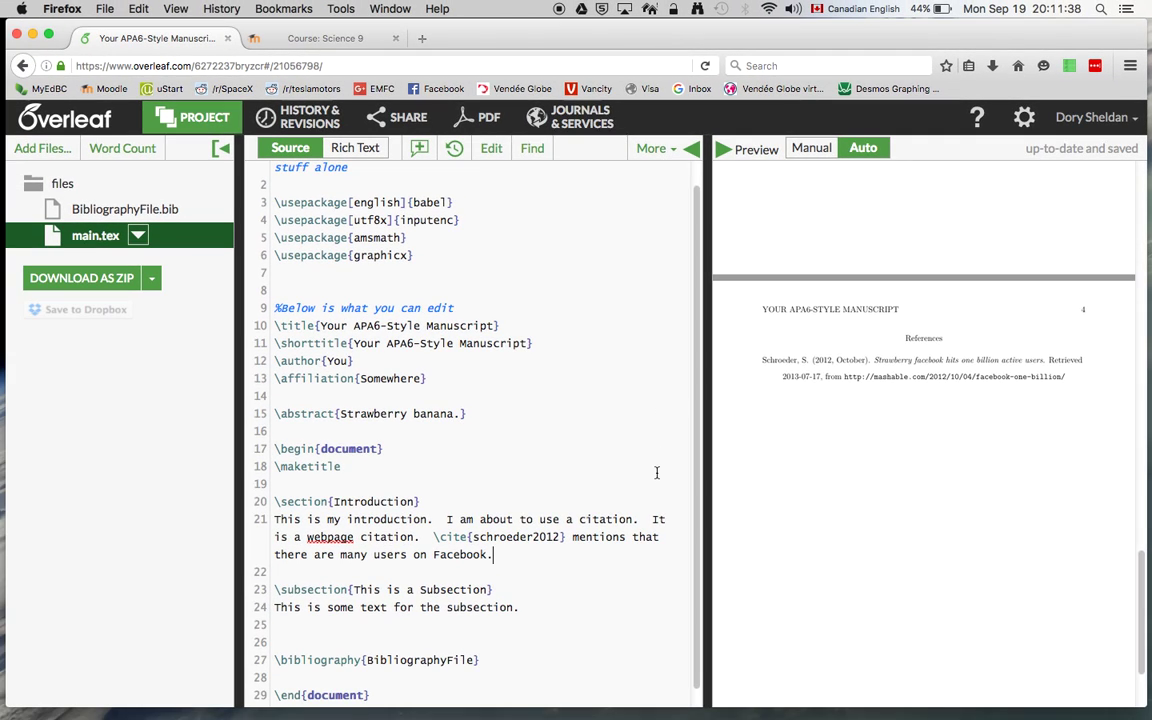
pyautogui.click(125, 210)
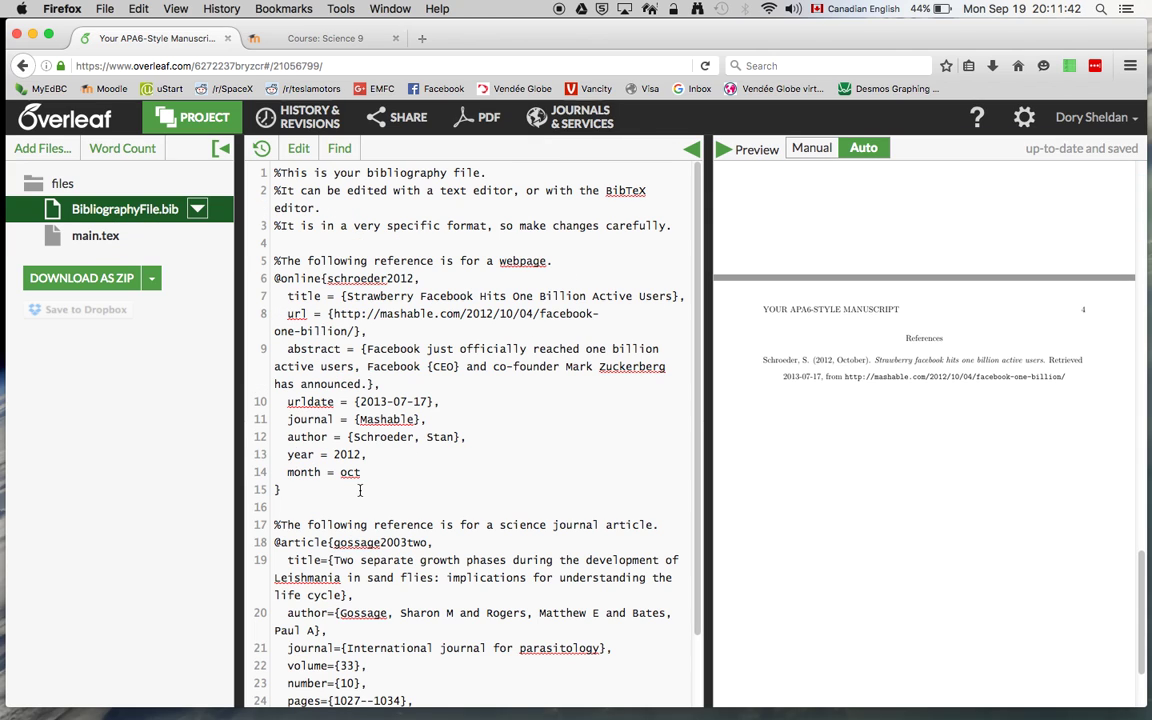
pyautogui.scroll(-2, 360, 490)
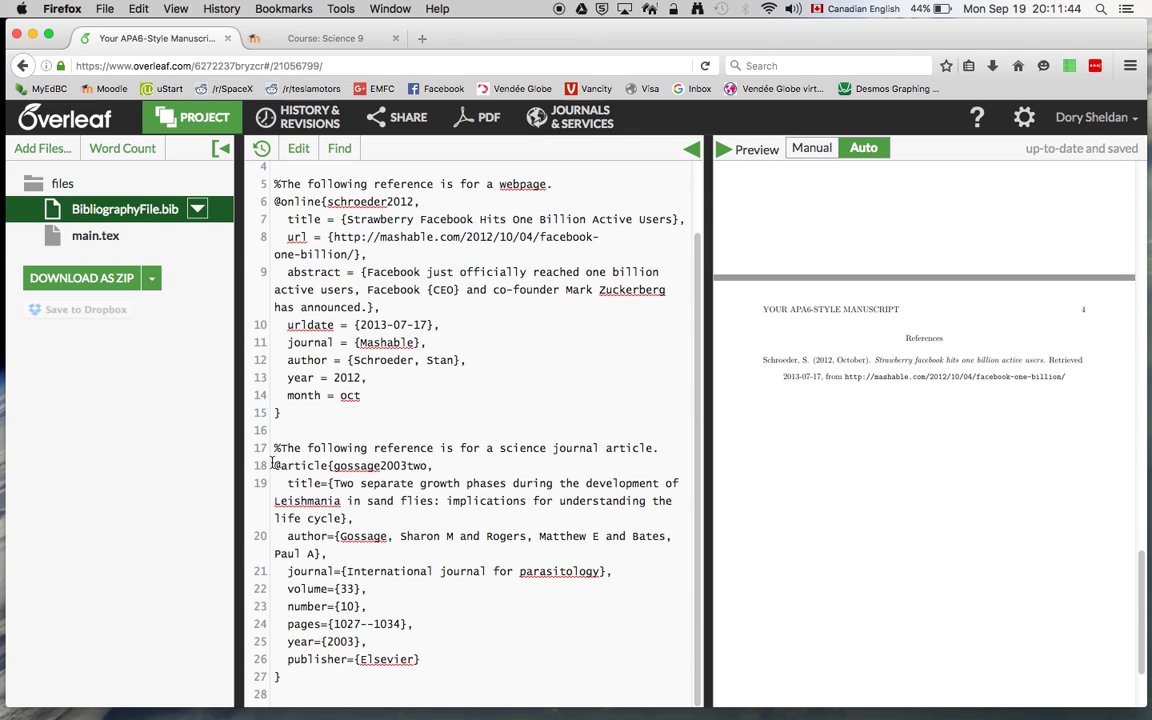
pyautogui.moveTo(273, 466); pyautogui.dragTo(473, 676)
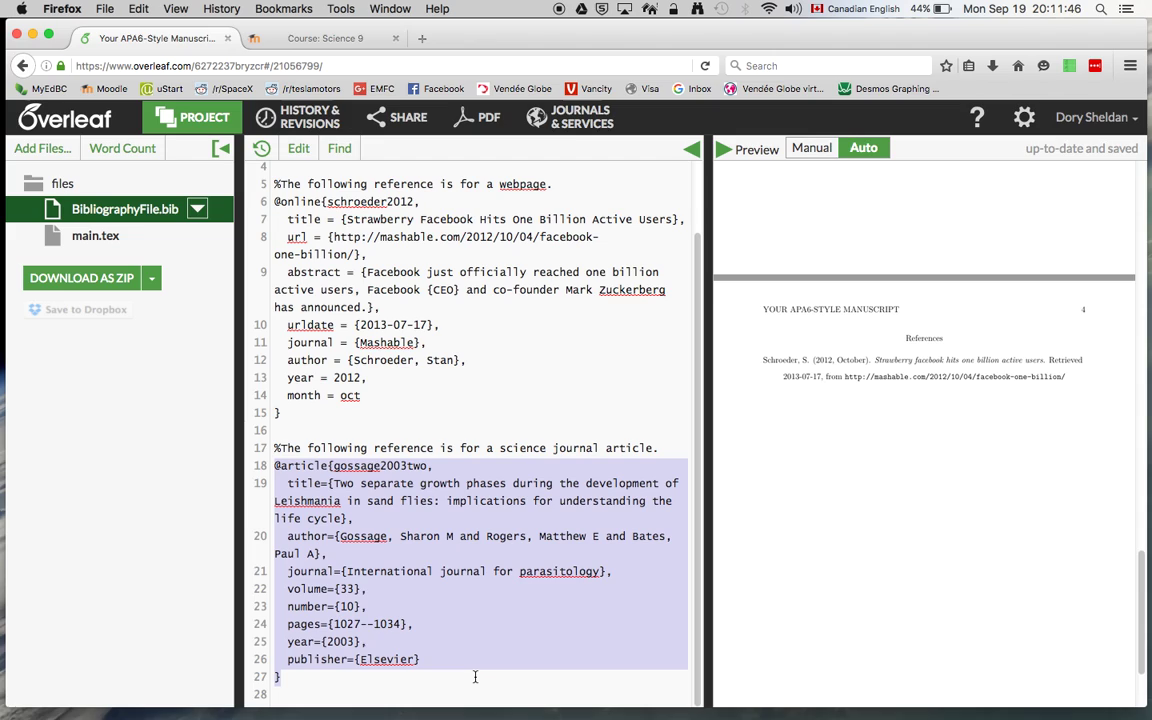
pyautogui.click(333, 483)
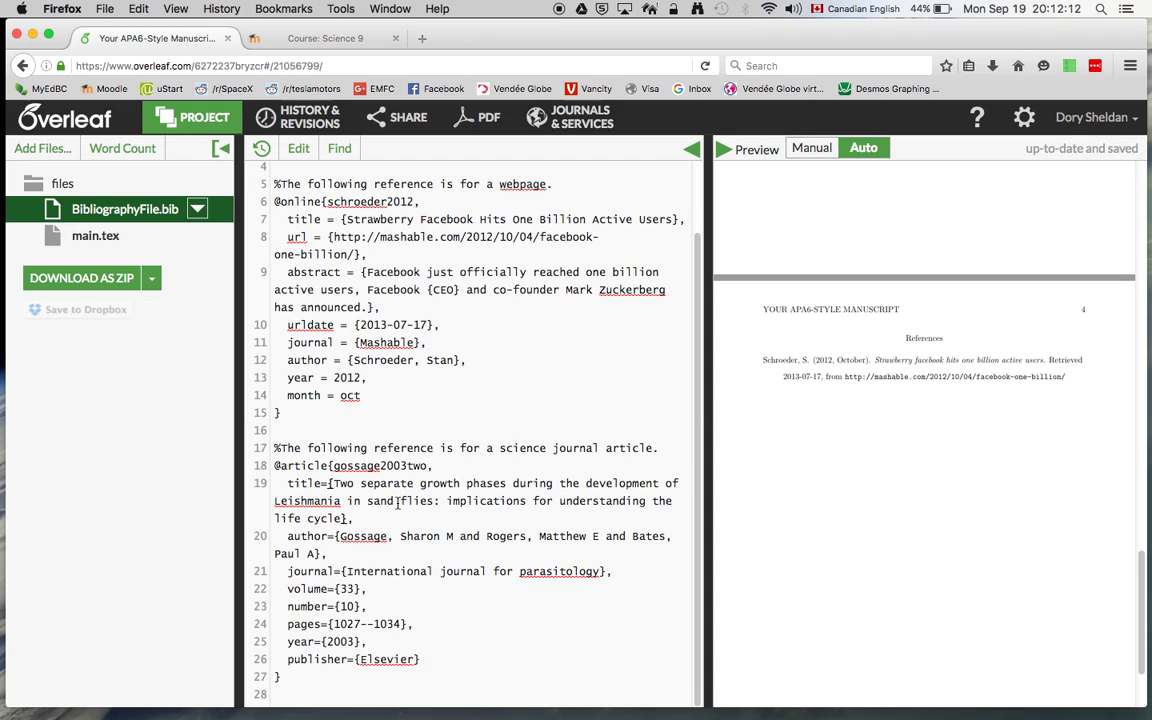
pyautogui.moveTo(335, 466); pyautogui.dragTo(428, 466)
pyautogui.click(333, 466)
pyautogui.moveTo(335, 466); pyautogui.dragTo(426, 466)
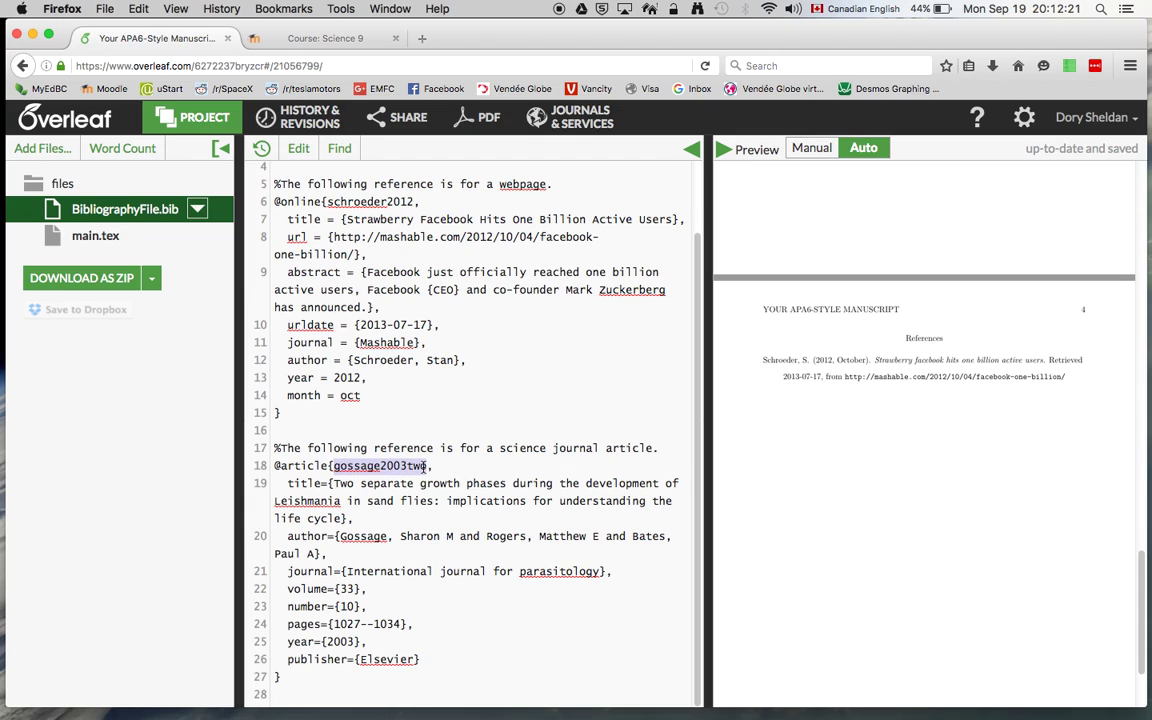
pyautogui.click(481, 462)
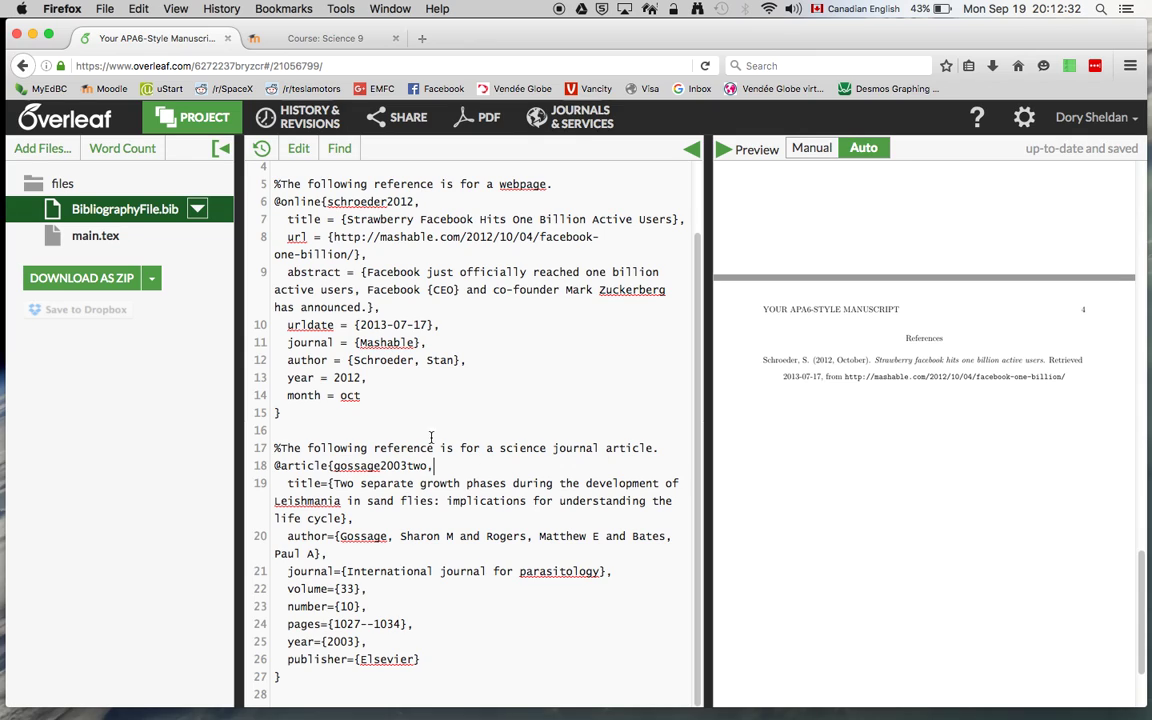
pyautogui.click(334, 466)
pyautogui.moveTo(334, 466); pyautogui.dragTo(427, 466)
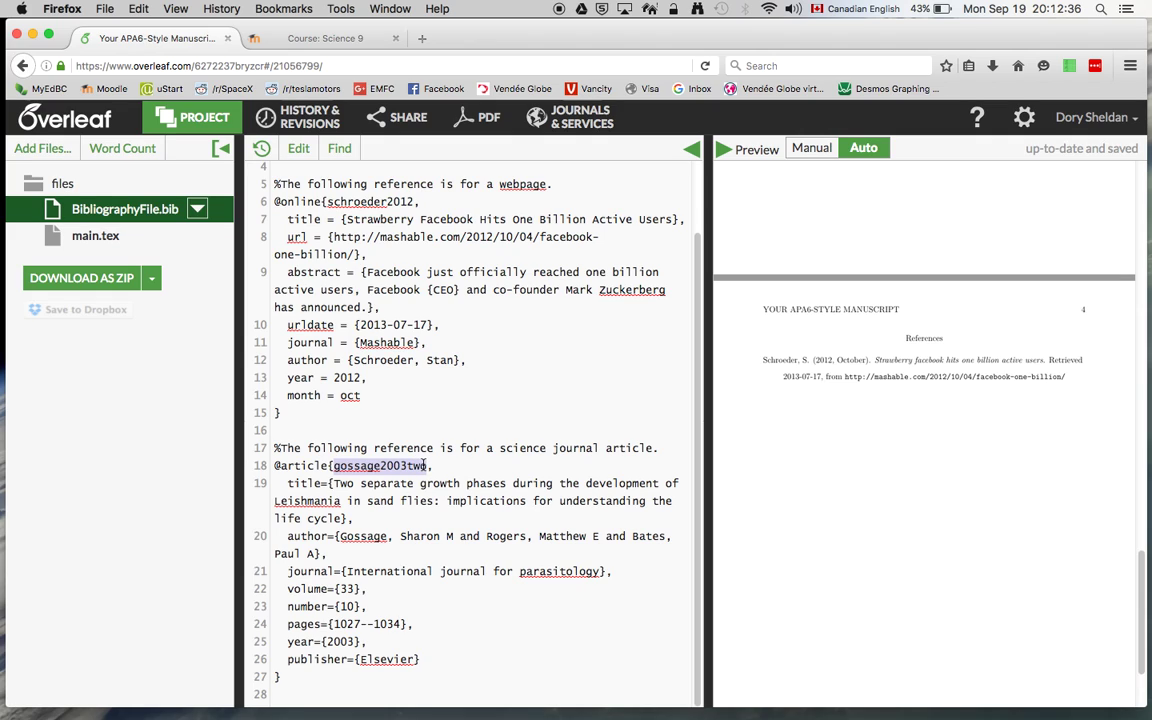
pyautogui.moveTo(274, 466); pyautogui.dragTo(434, 677)
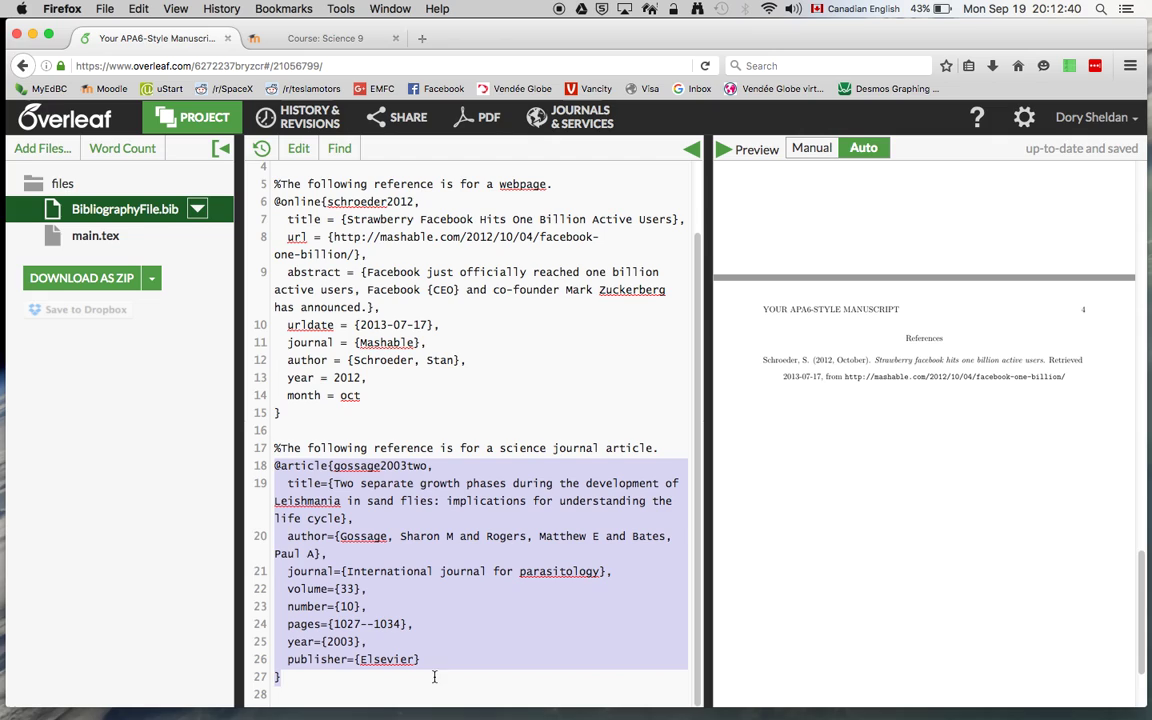
pyautogui.click(338, 483)
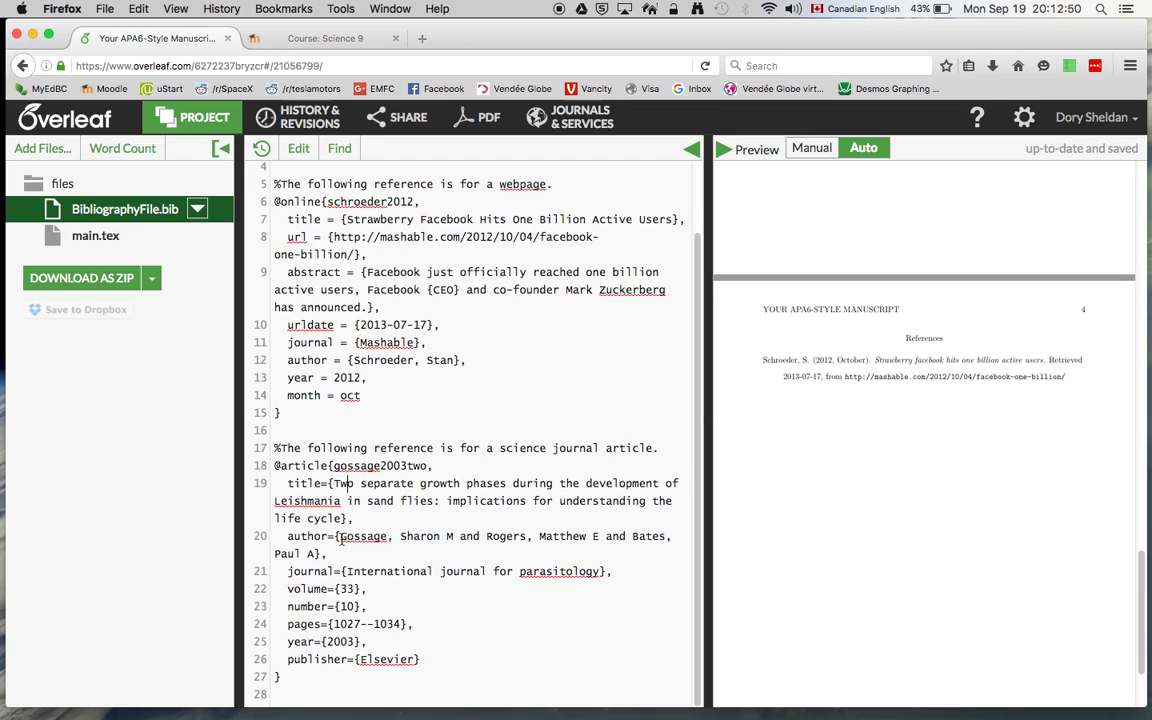
pyautogui.moveTo(341, 537); pyautogui.dragTo(387, 537)
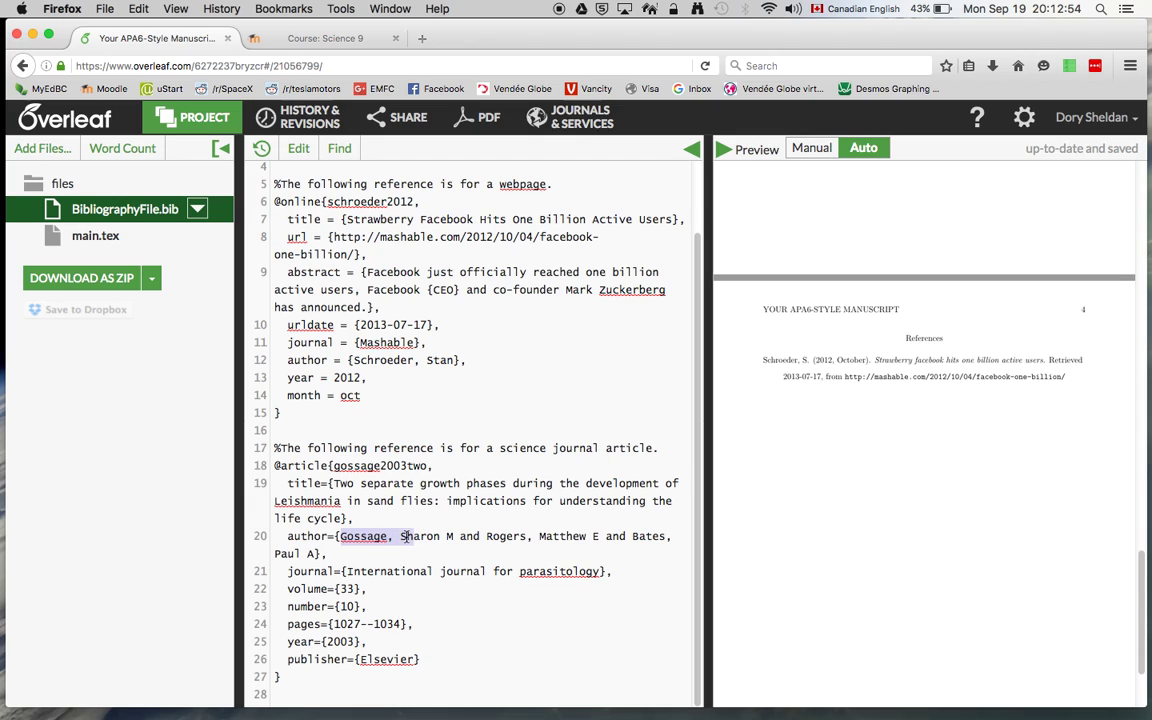
pyautogui.moveTo(387, 537); pyautogui.dragTo(450, 538)
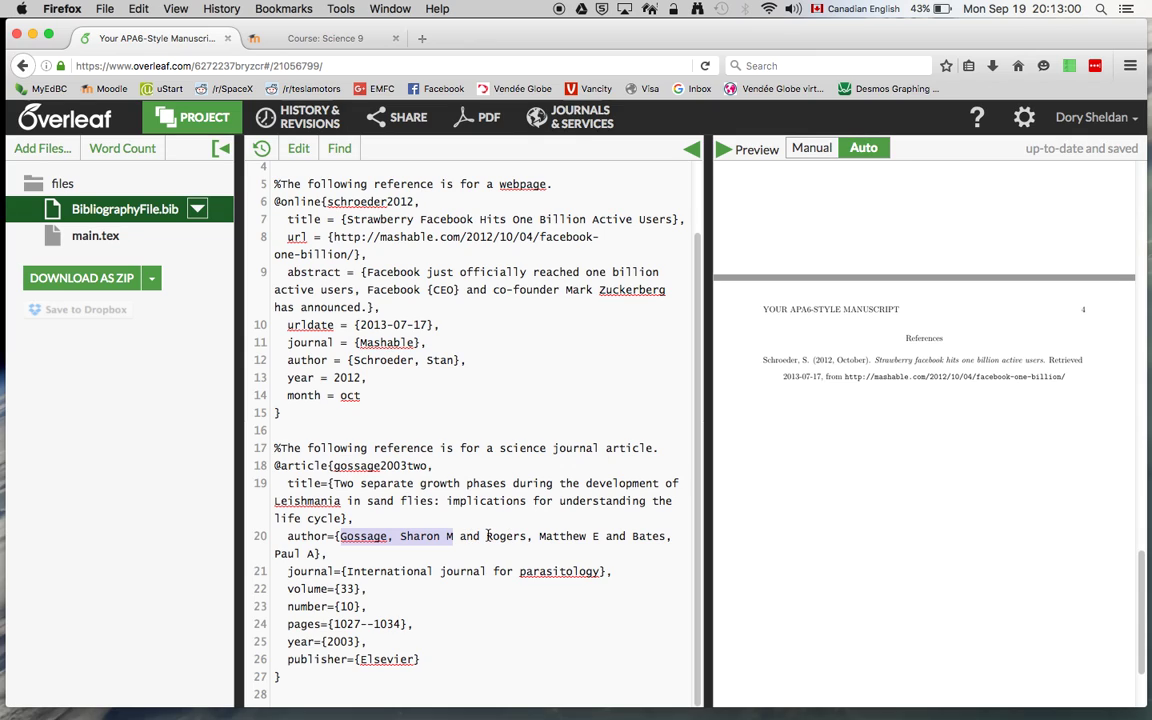
pyautogui.moveTo(486, 537); pyautogui.dragTo(601, 537)
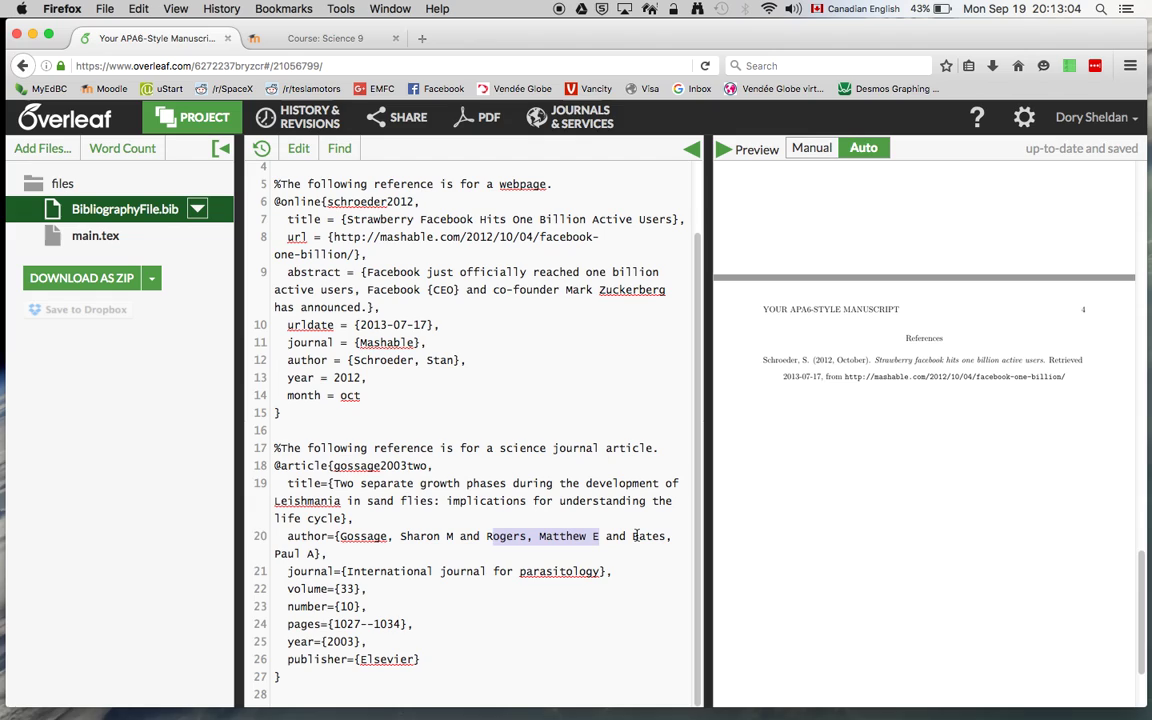
pyautogui.click(635, 536)
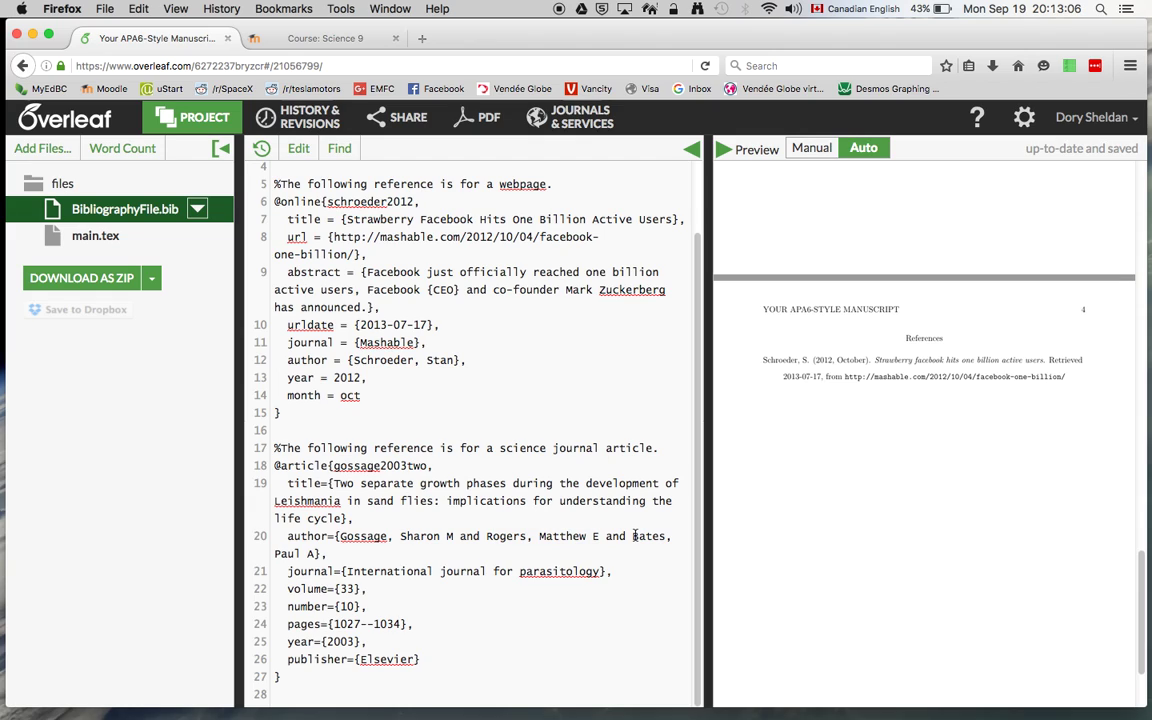
pyautogui.moveTo(634, 536); pyautogui.dragTo(314, 553)
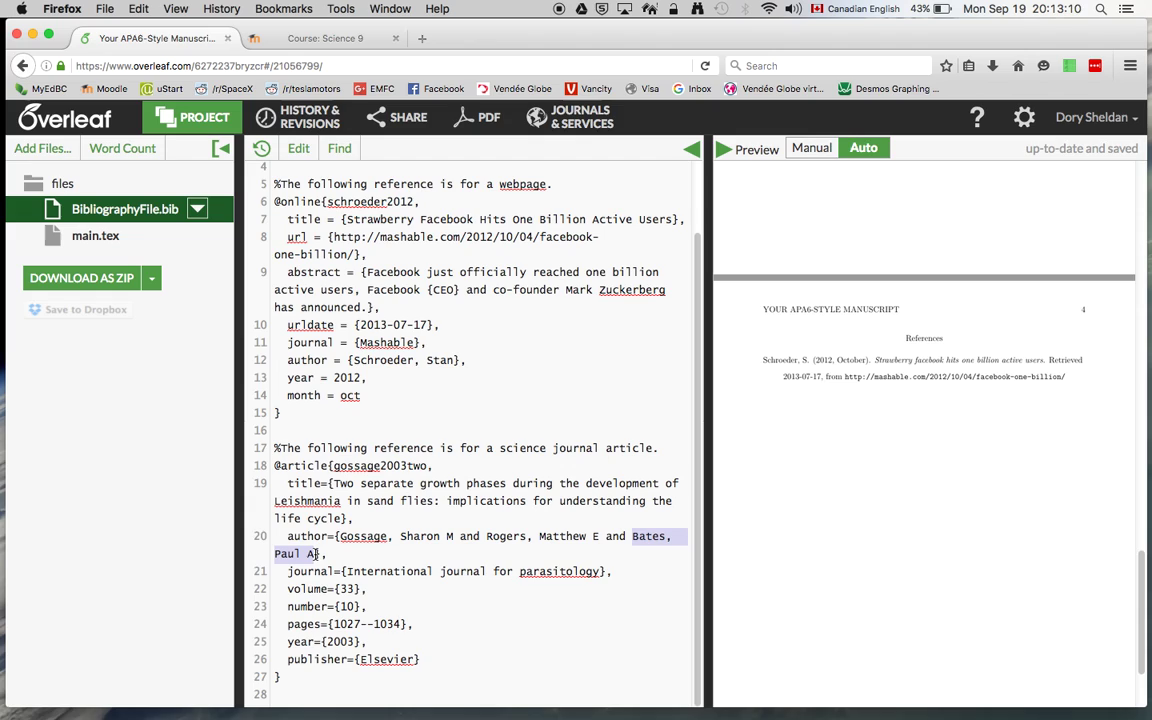
pyautogui.click(615, 527)
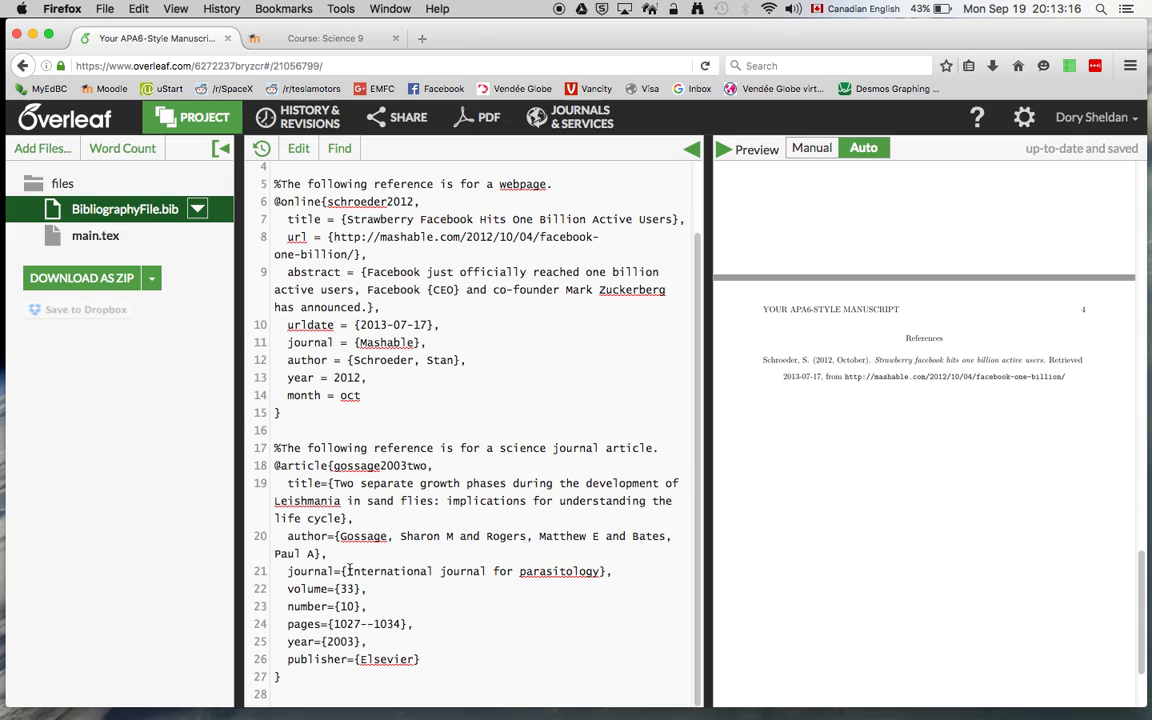
pyautogui.moveTo(345, 571); pyautogui.dragTo(596, 569)
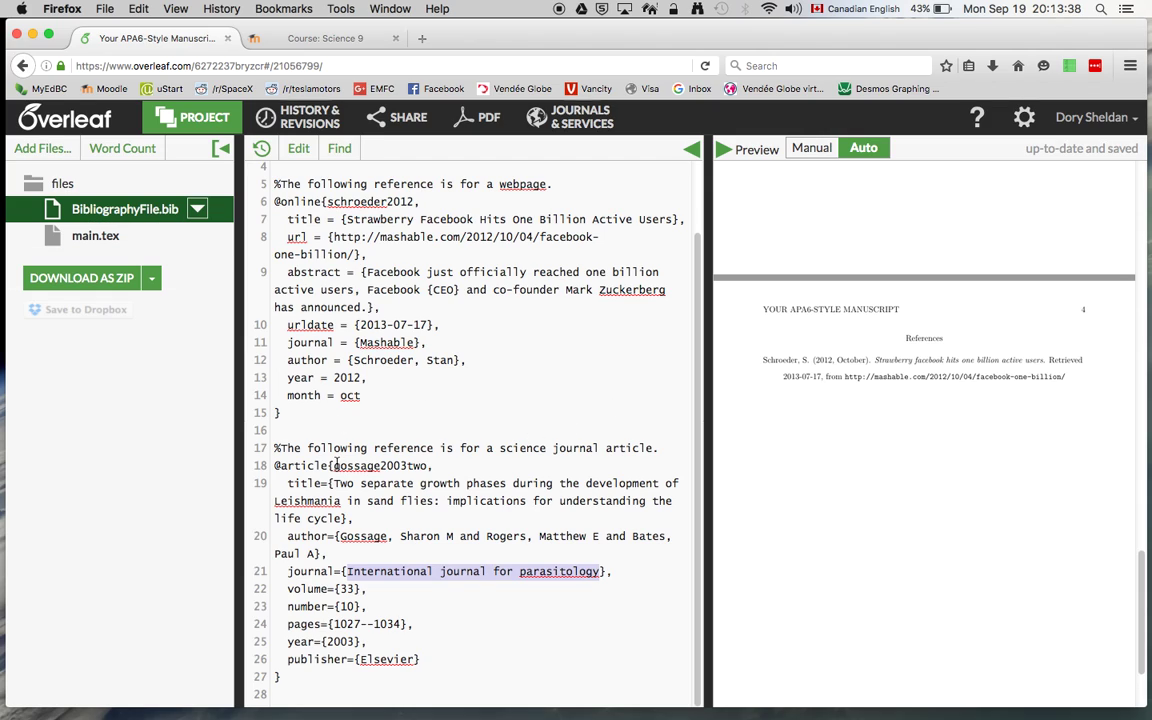
pyautogui.moveTo(334, 466); pyautogui.dragTo(427, 466)
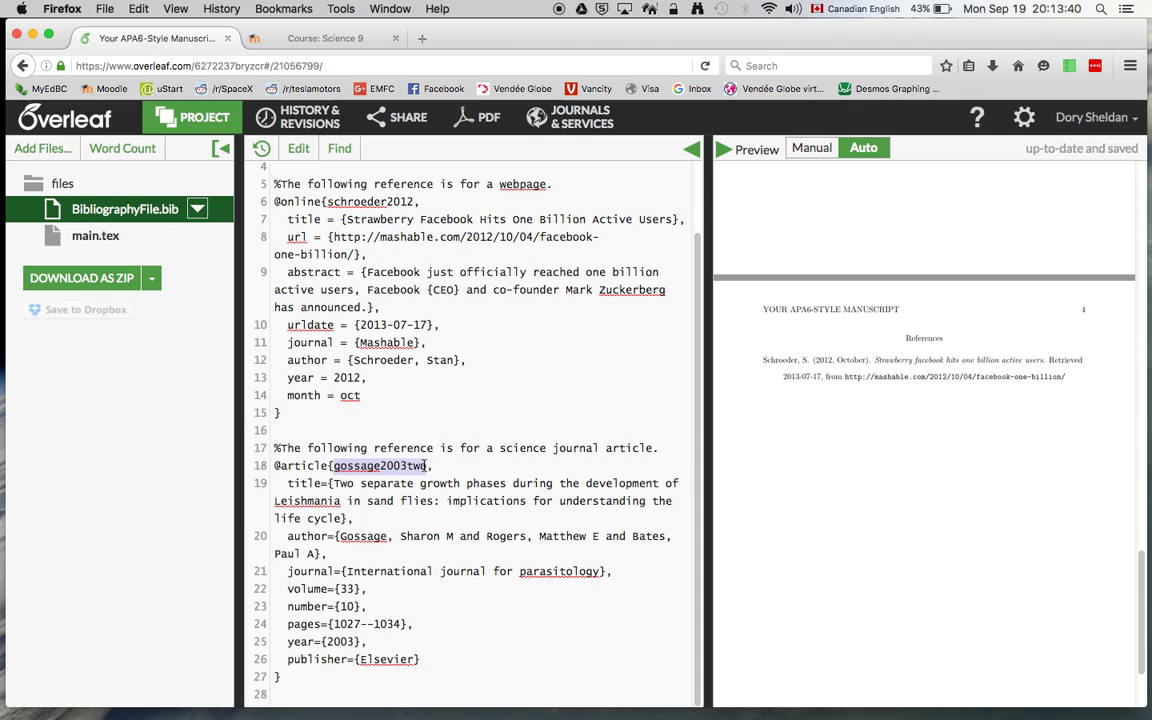
pyautogui.click(146, 8)
pyautogui.click(141, 82)
pyautogui.keyDown('super'); pyautogui.click(100, 236); pyautogui.keyUp('super')
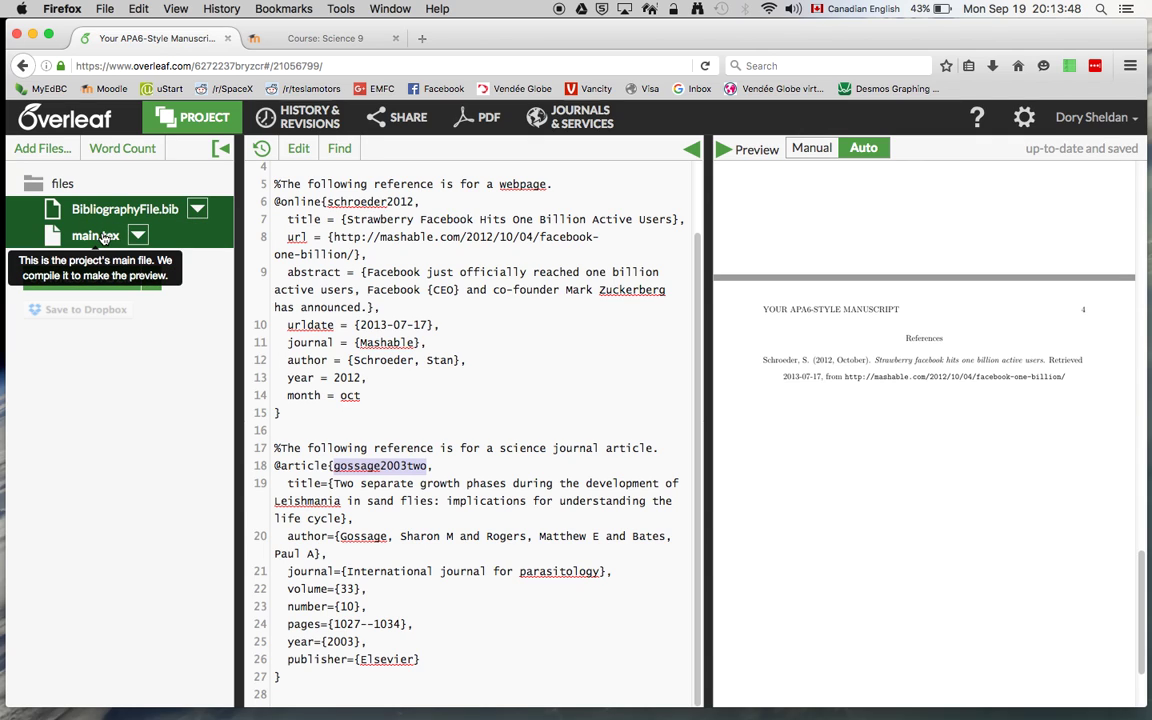
pyautogui.click(100, 236)
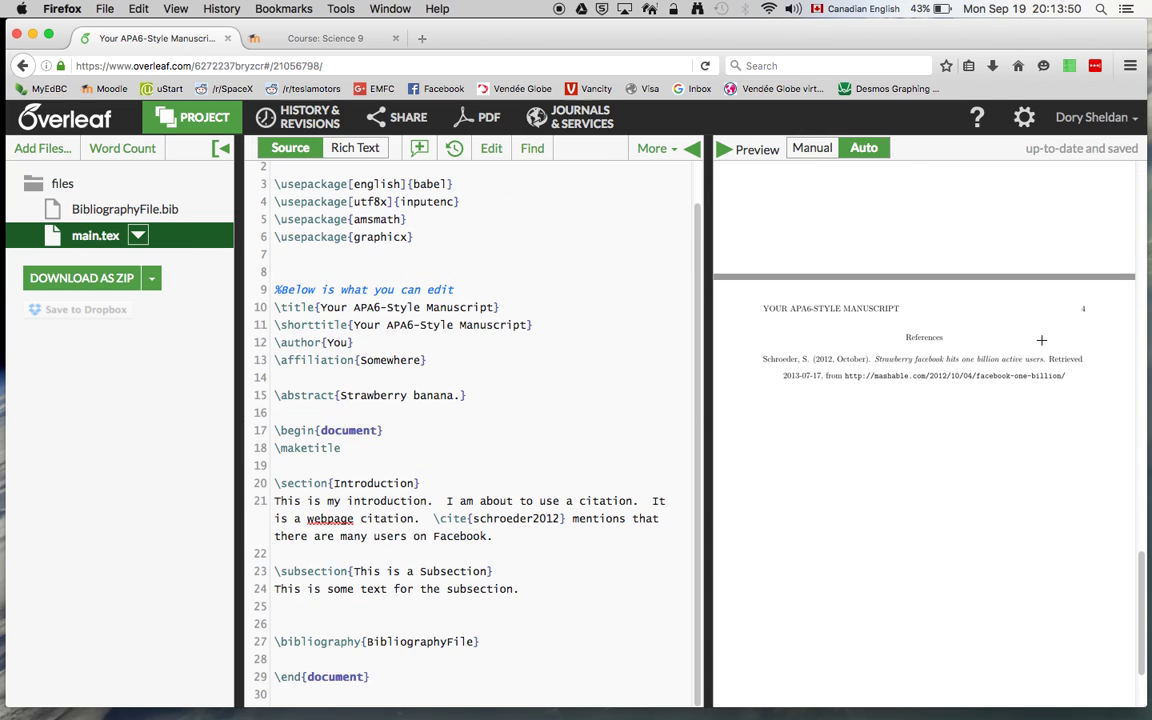
# Add a \cite command containing the journal article's citation key after the Facebook sentence in the Introduction.
pyautogui.scroll(10, 1041, 340)
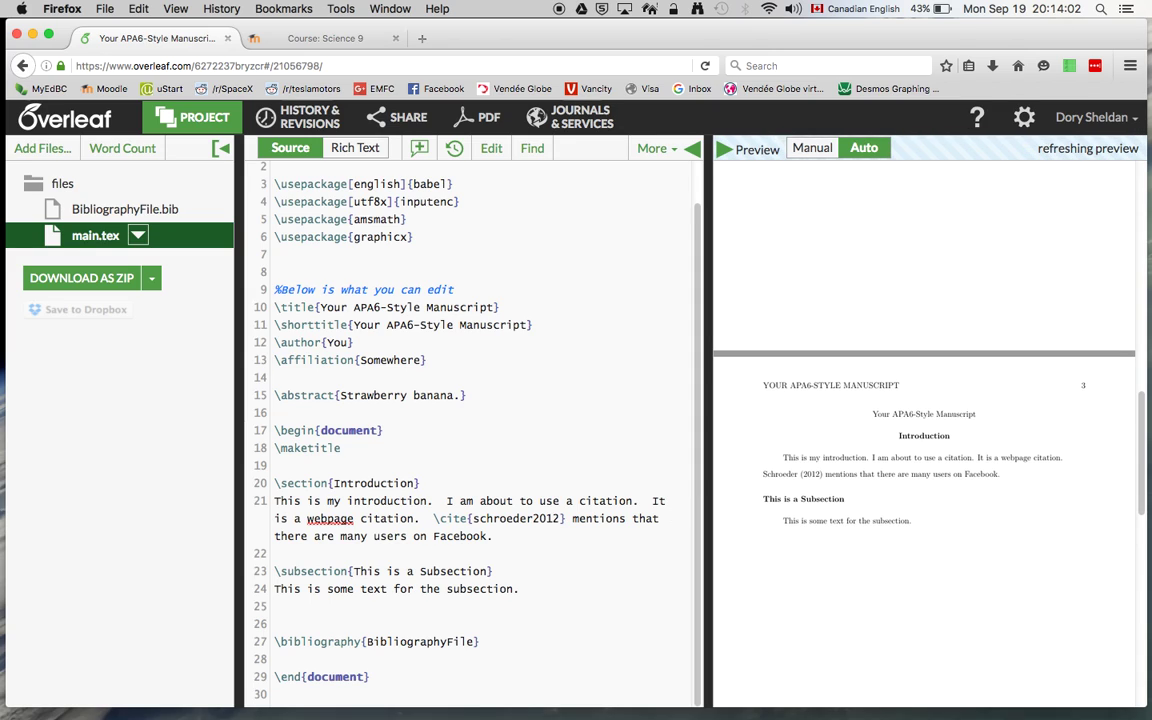
pyautogui.write('\\c')
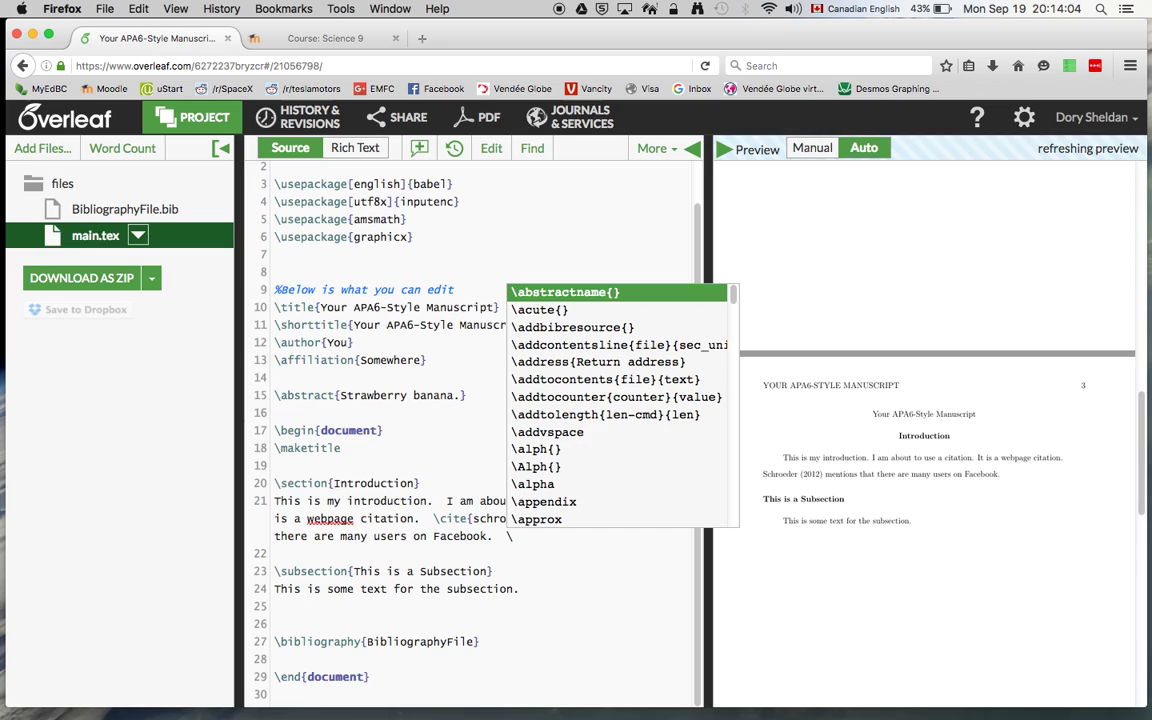
pyautogui.write('ite')
pyautogui.press('Return')
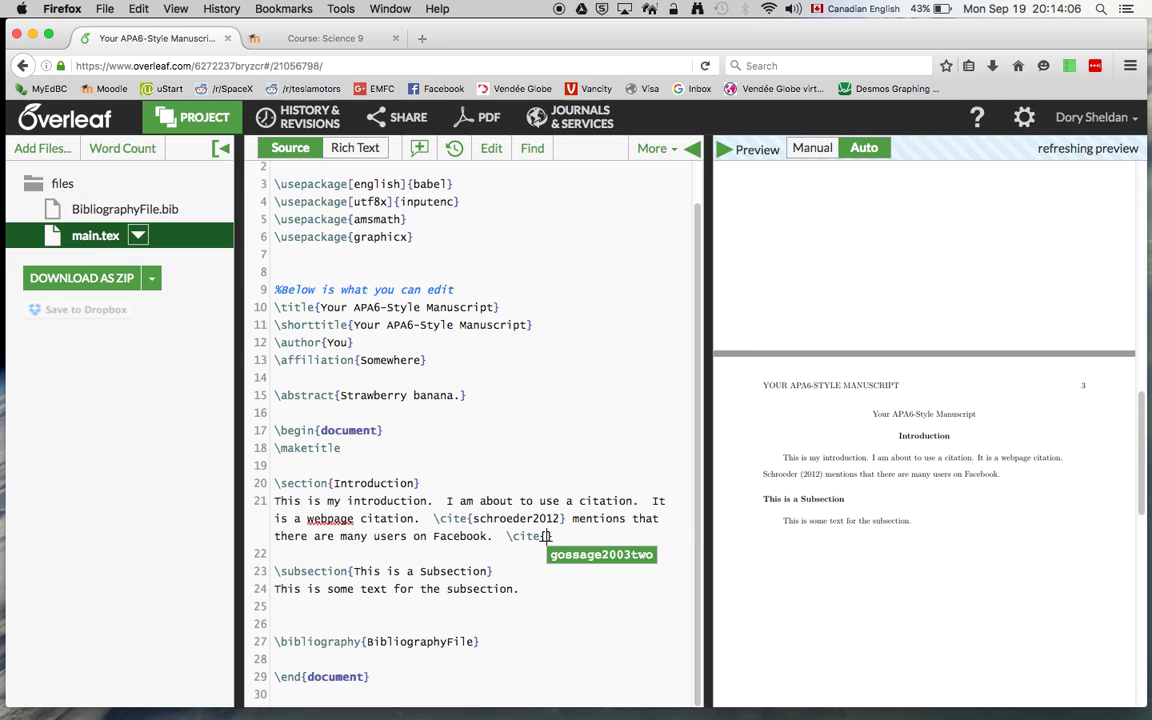
pyautogui.press('Return')
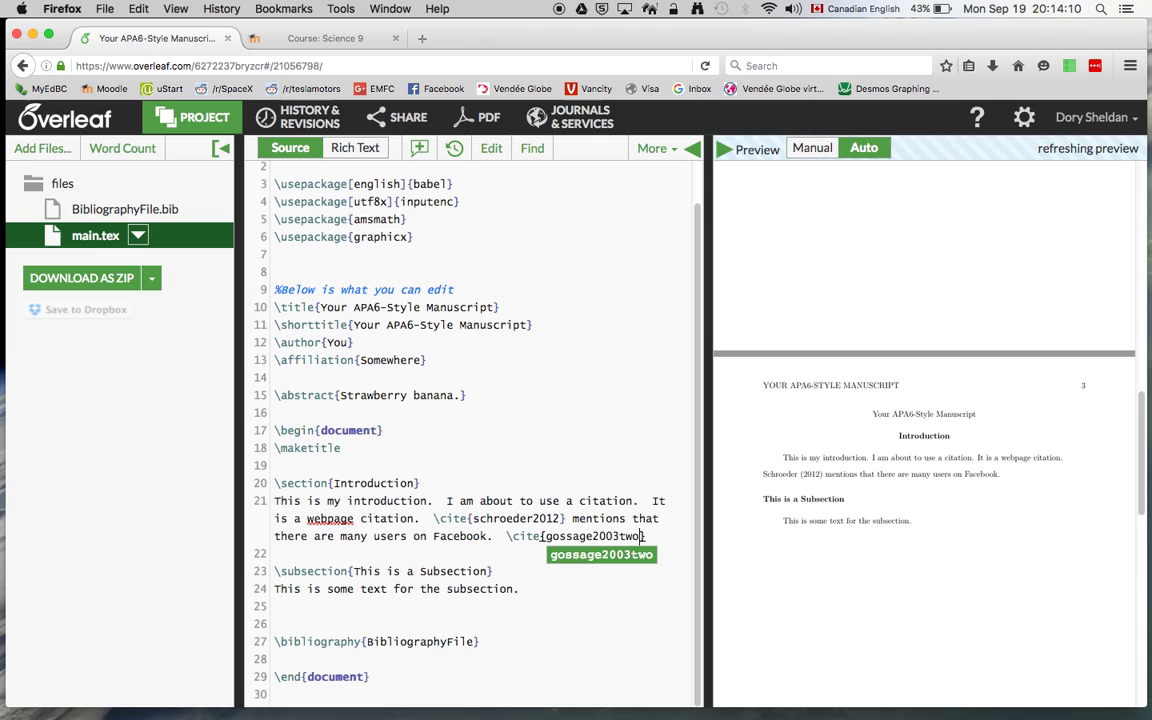
pyautogui.press('Right')
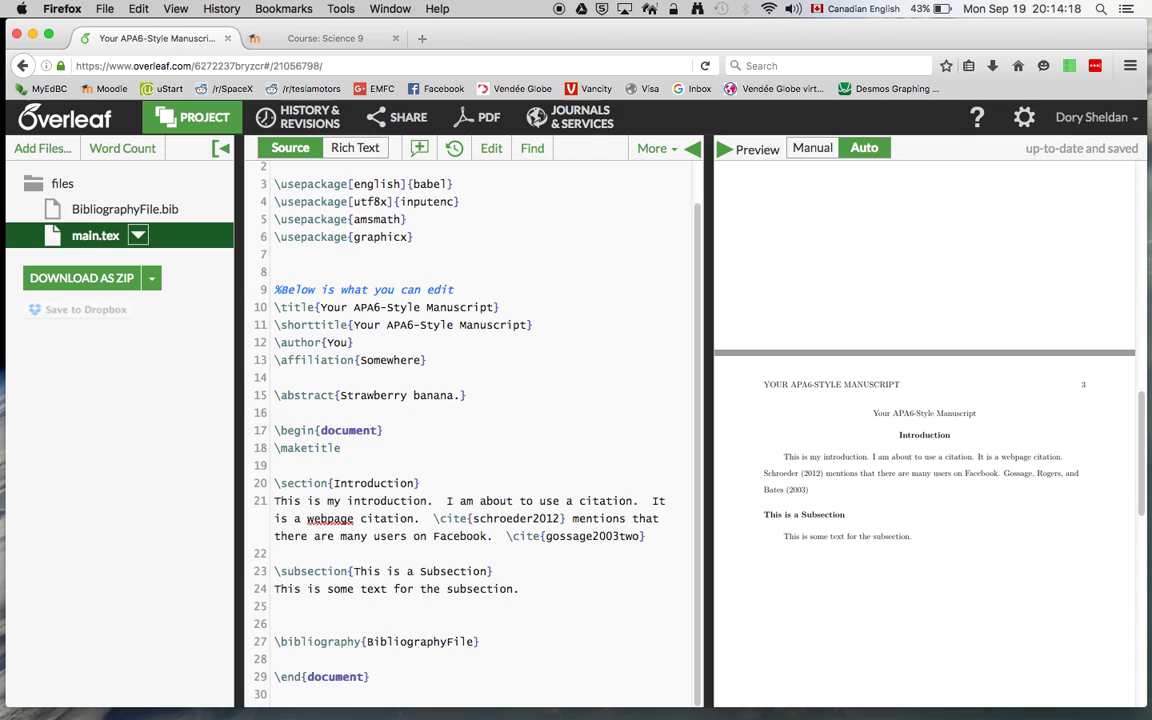
pyautogui.write('mentions')
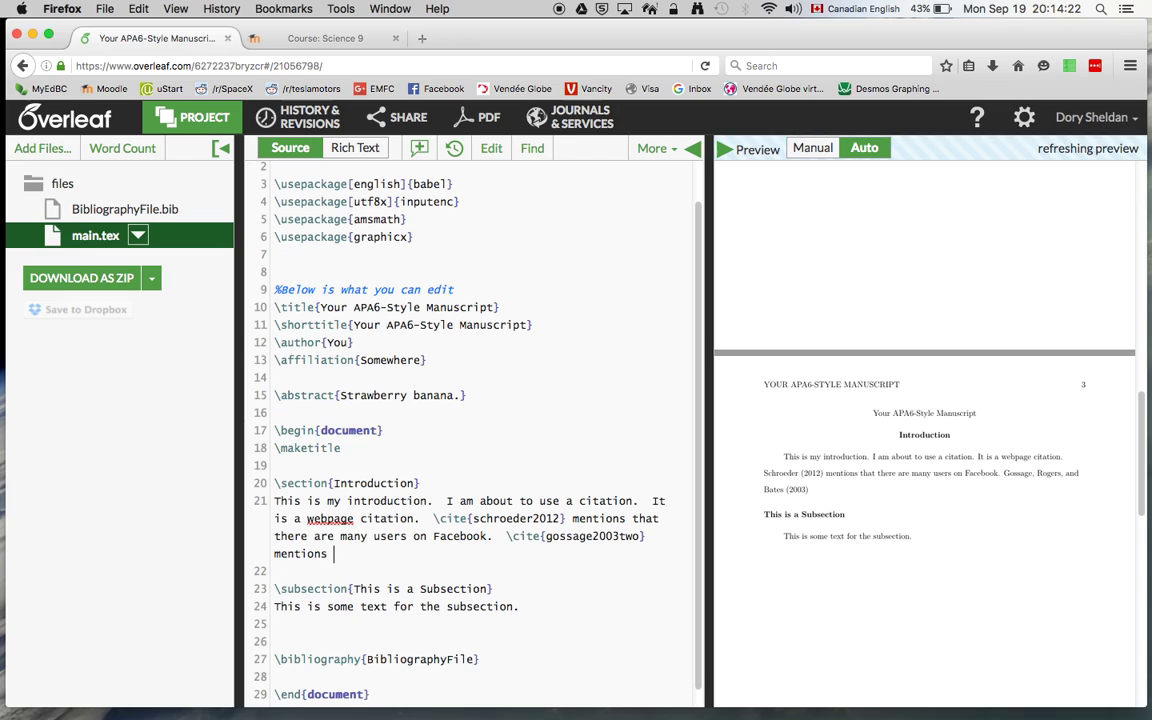
pyautogui.press('BackSpace')
pyautogui.press('BackSpace')
pyautogui.press('BackSpace')
pyautogui.press('BackSpace')
pyautogui.press('BackSpace')
pyautogui.press('BackSpace')
pyautogui.press('BackSpace')
pyautogui.press('BackSpace')
pyautogui.press('BackSpace')
# Continue the sentence after the journal article citation with "describes some interesting details about the life-cycle of sand-flies.".
pyautogui.write('de')
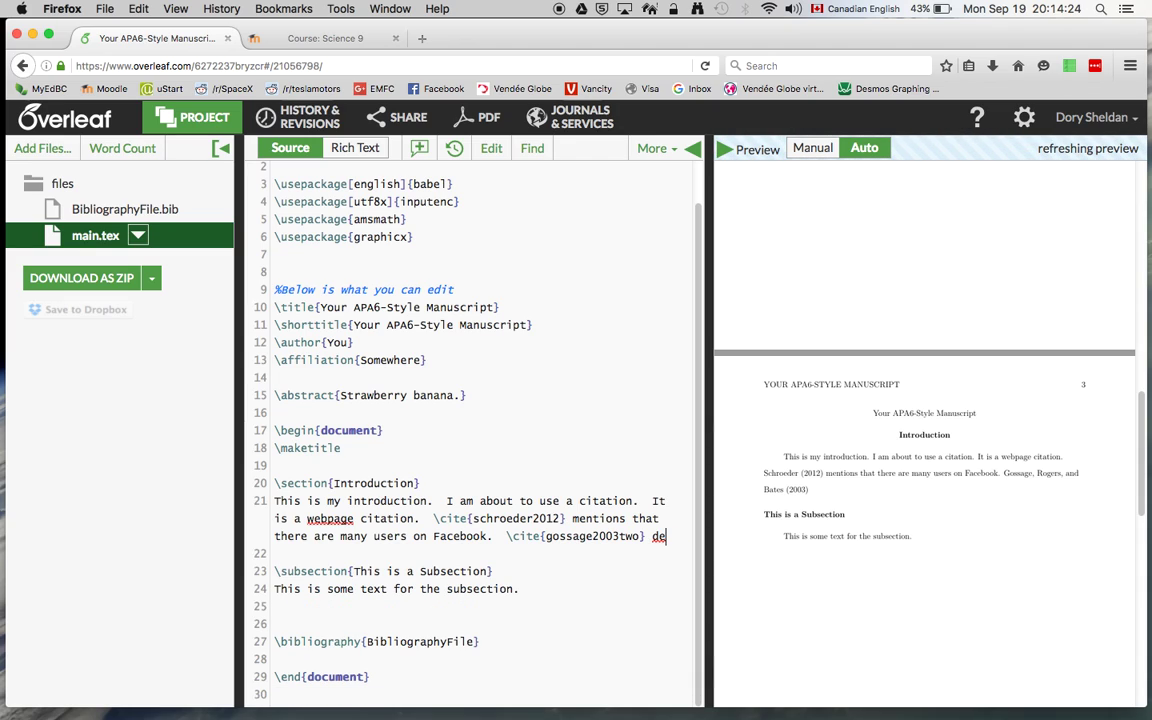
pyautogui.write('scribes s')
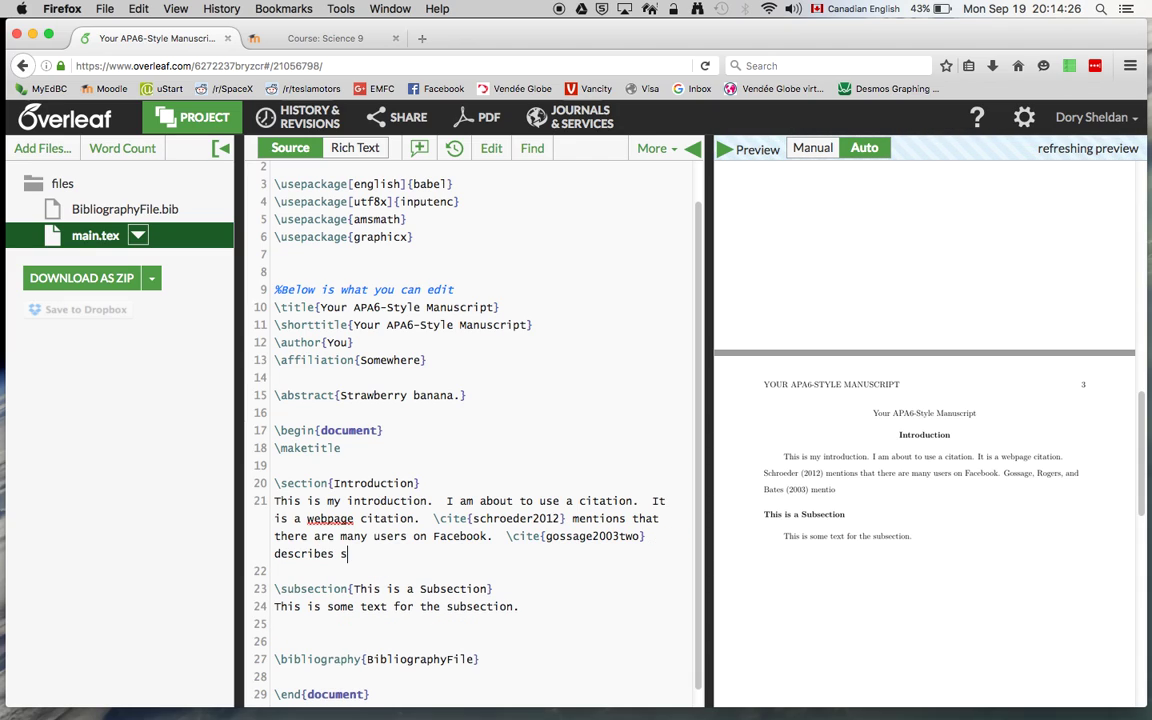
pyautogui.write('ome interesting det')
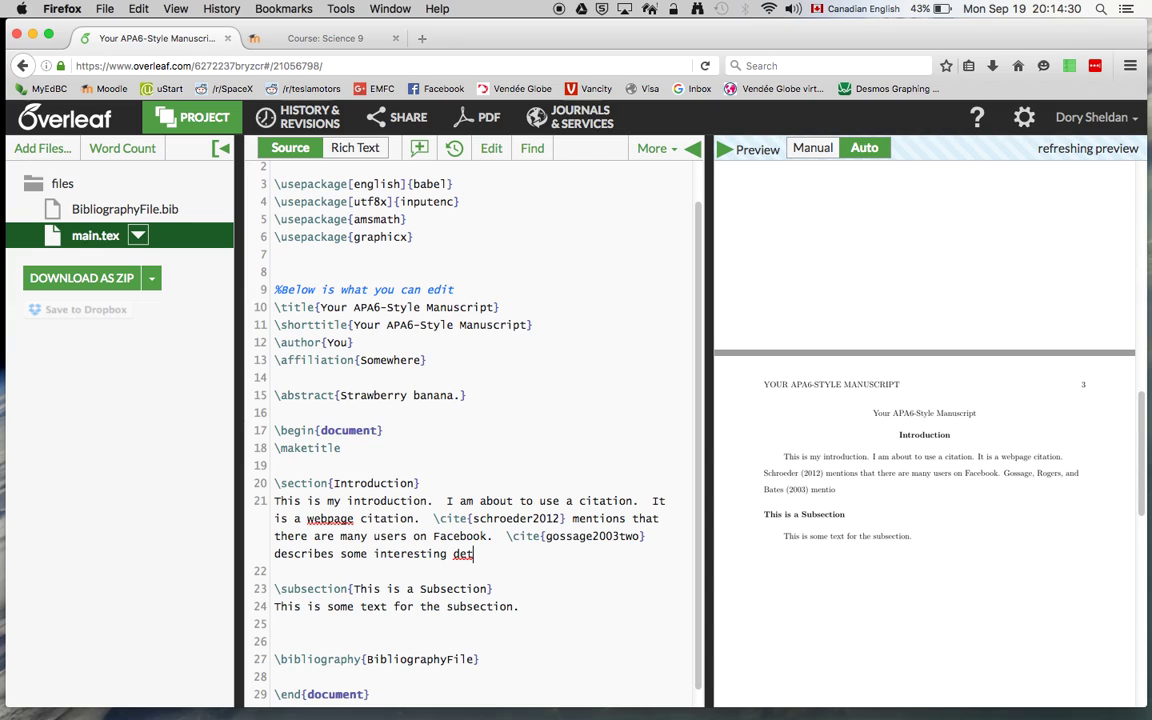
pyautogui.write('ails about the life-')
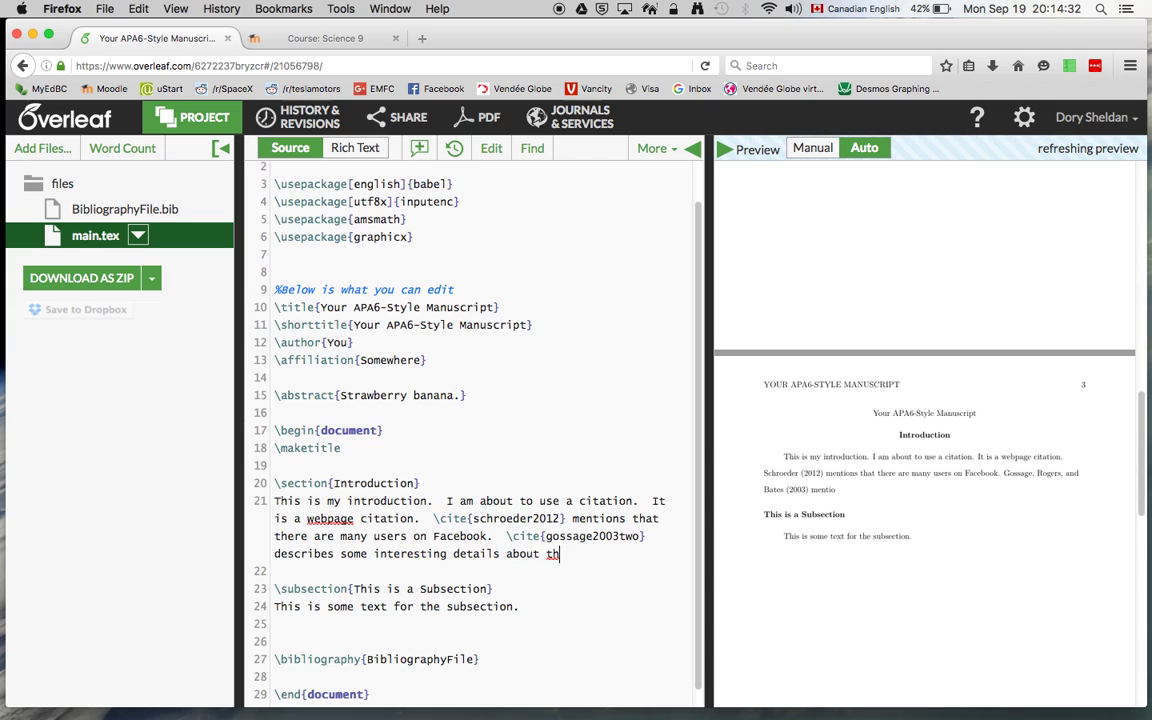
pyautogui.write('cycle of sand-flies')
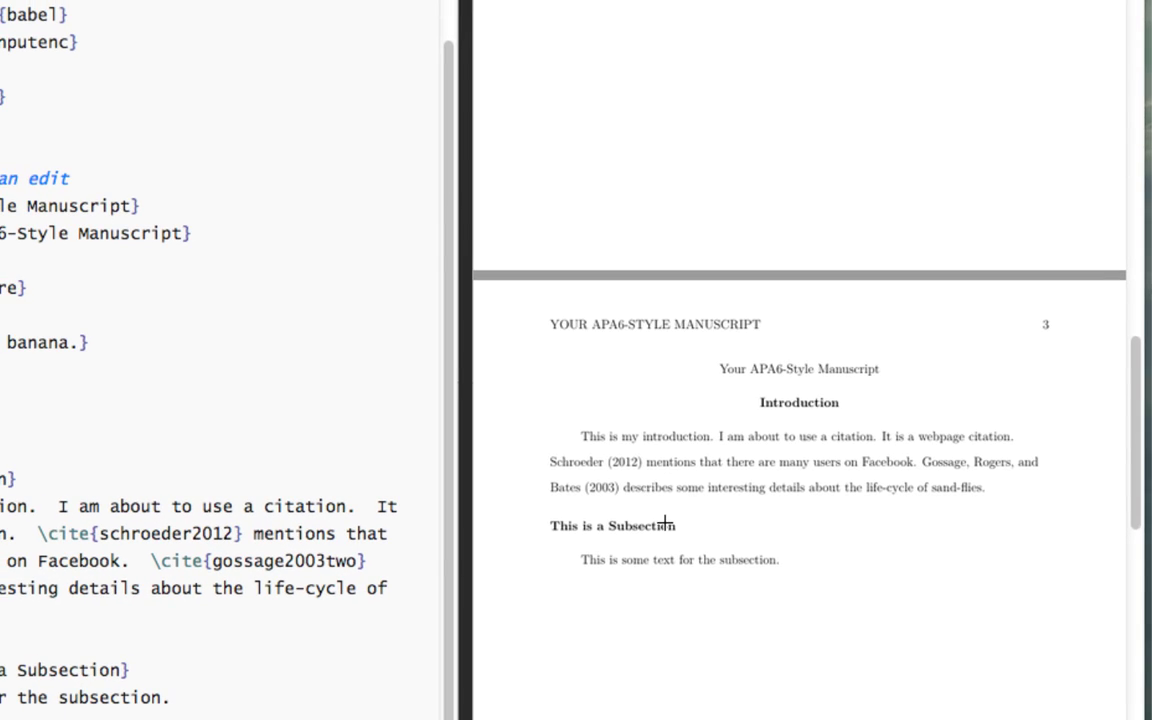
# Download the compiled manuscript as apa6-style-manuscript.pdf and open it with Preview.
pyautogui.scroll(-10, 679, 512)
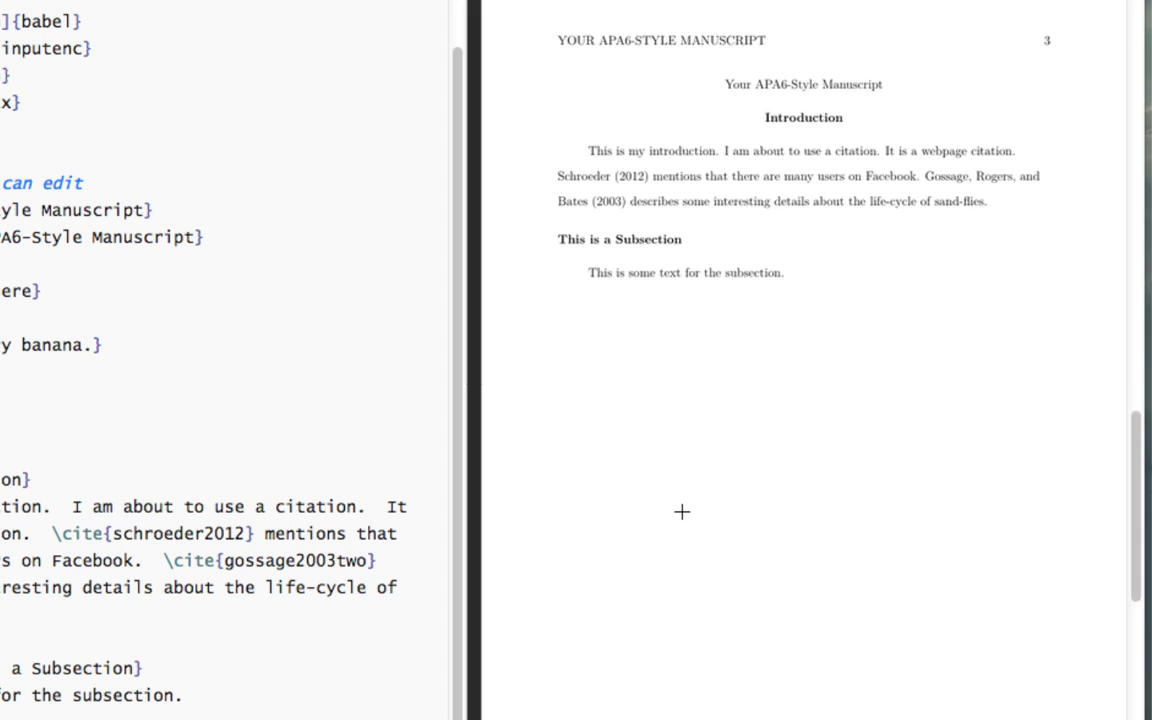
pyautogui.scroll(-2, 681, 512)
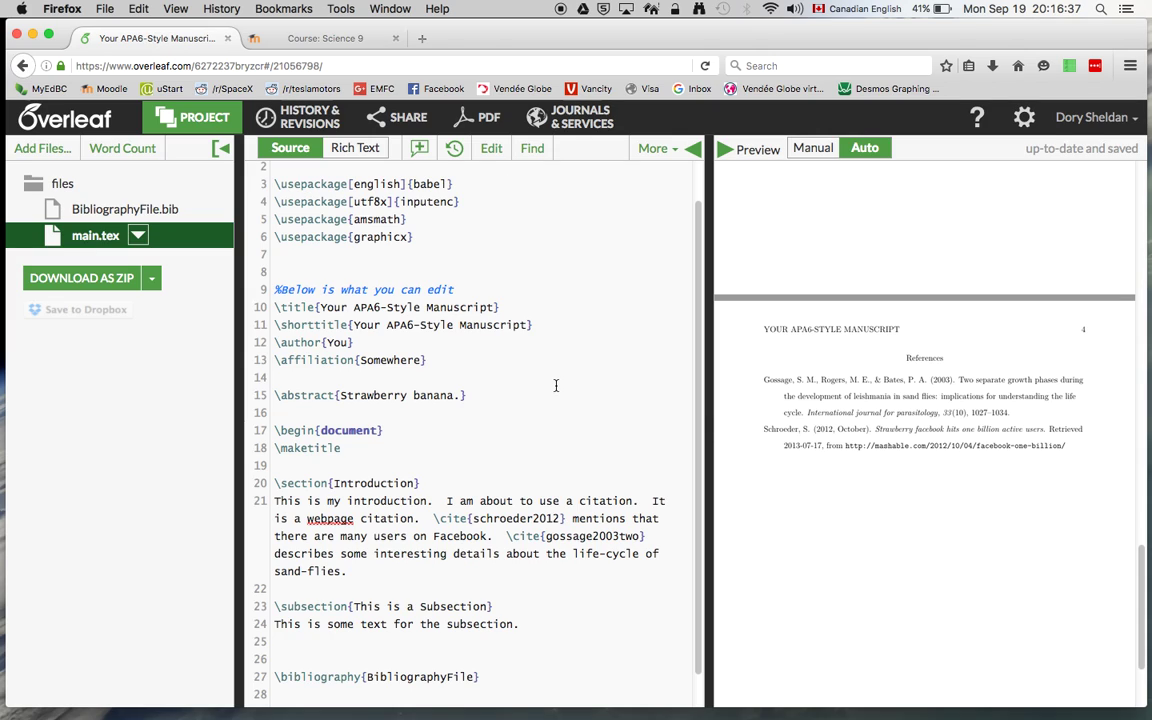
pyautogui.scroll(1, 556, 385)
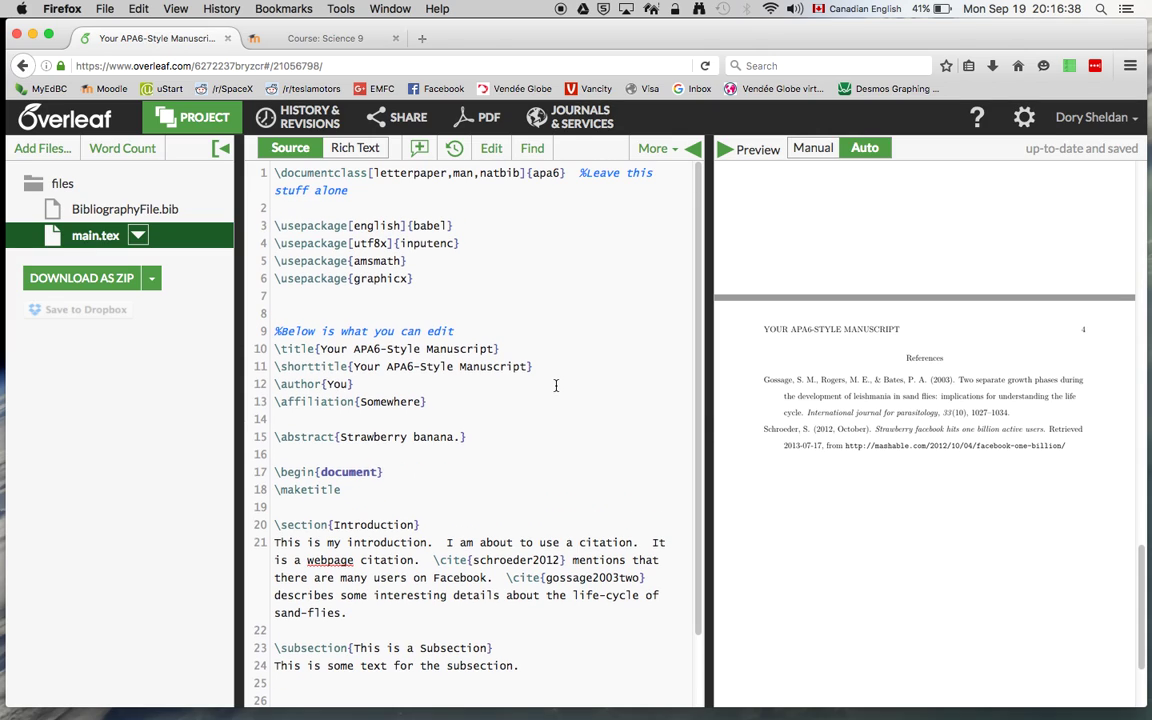
pyautogui.click(485, 122)
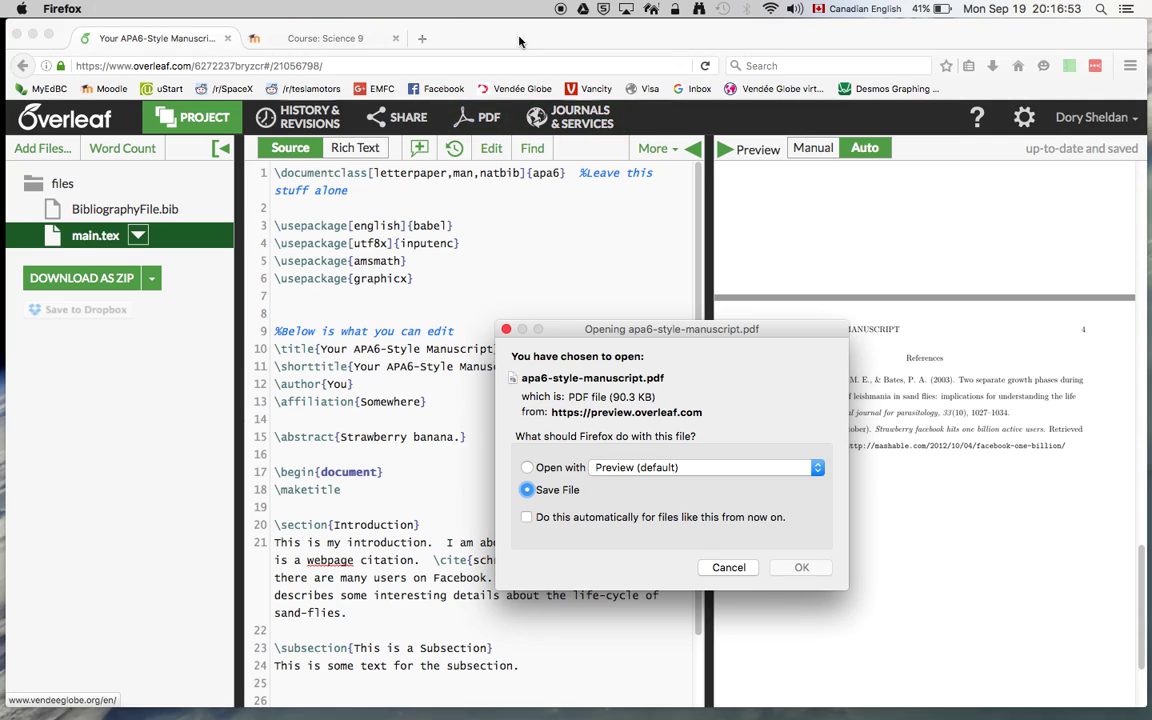
pyautogui.click(553, 467)
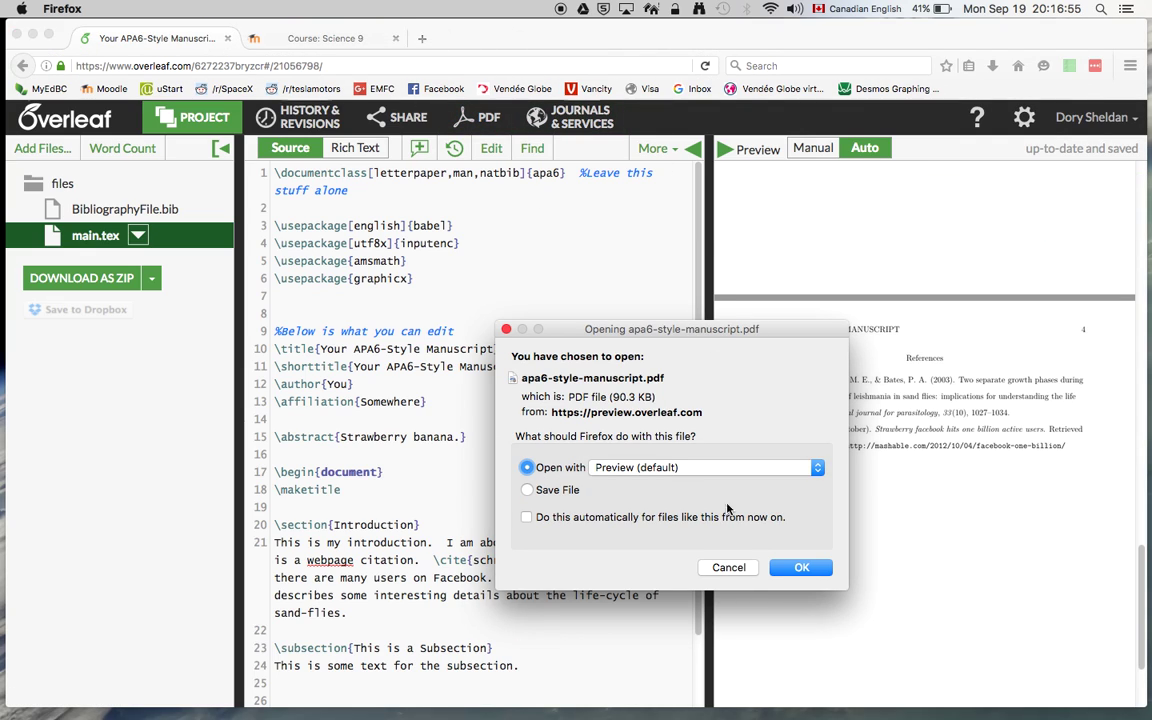
pyautogui.click(805, 567)
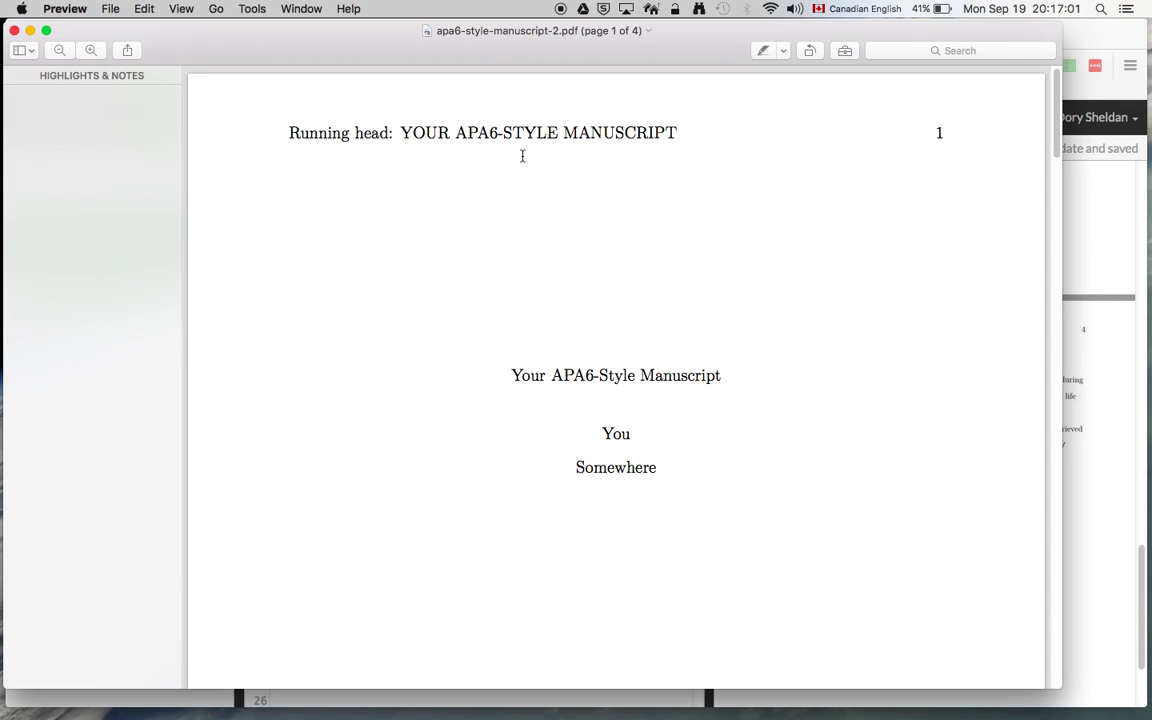
# Read through the PDF's title page, abstract and Introduction, checking both in-text citations, and close the document.
pyautogui.scroll(-5, 712, 211)
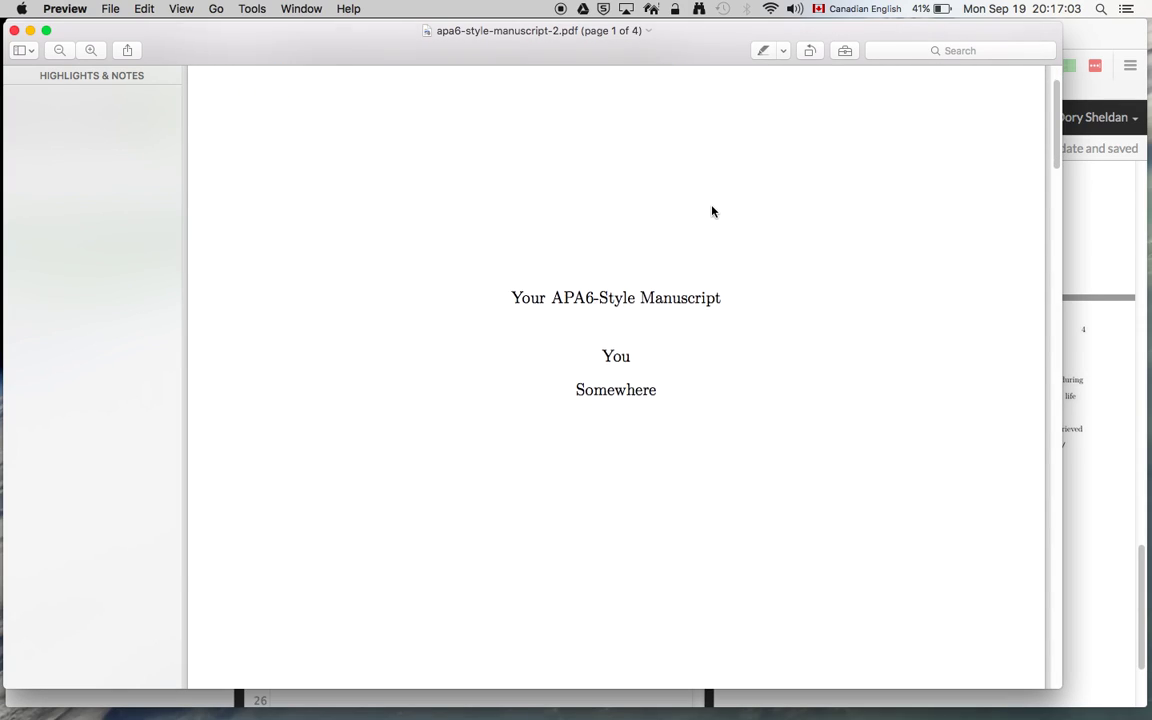
pyautogui.scroll(-10, 712, 211)
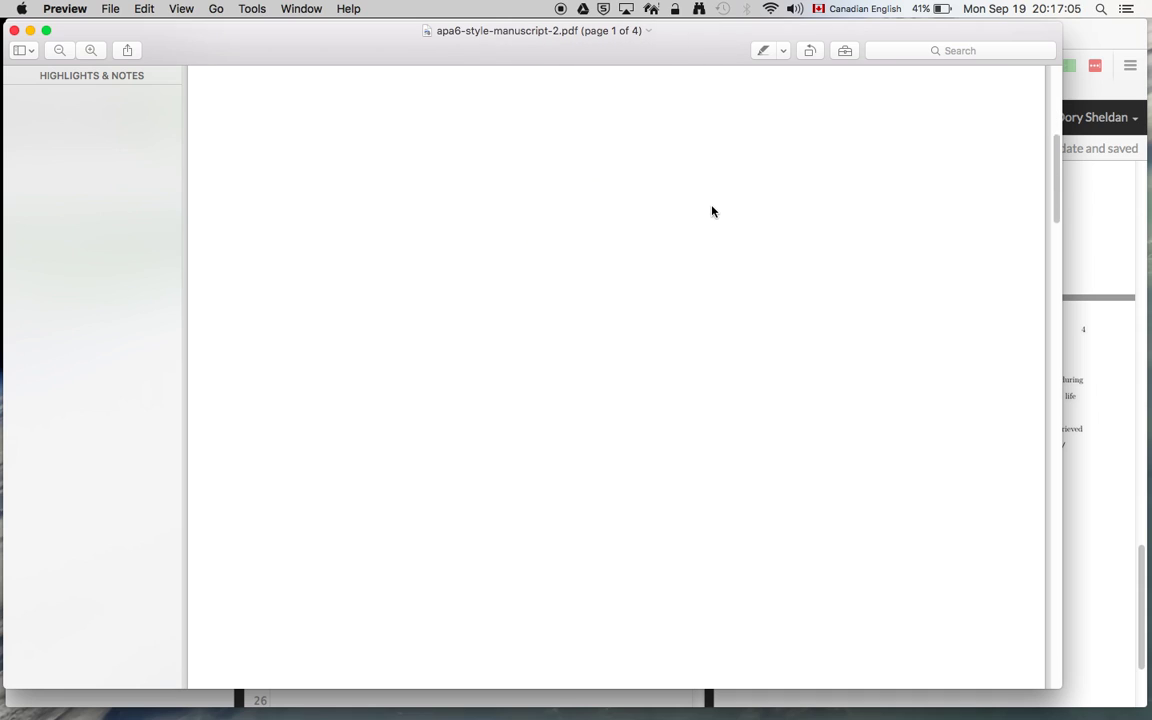
pyautogui.scroll(-4, 712, 211)
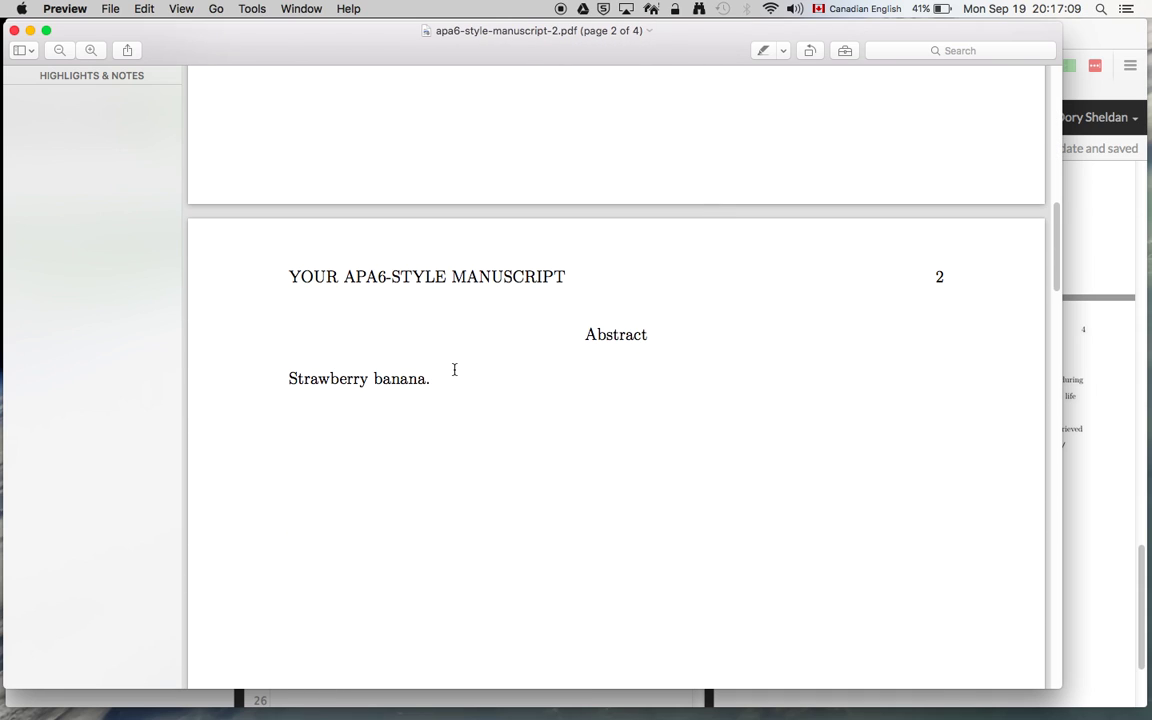
pyautogui.scroll(-6, 454, 369)
pyautogui.scroll(5, 455, 370)
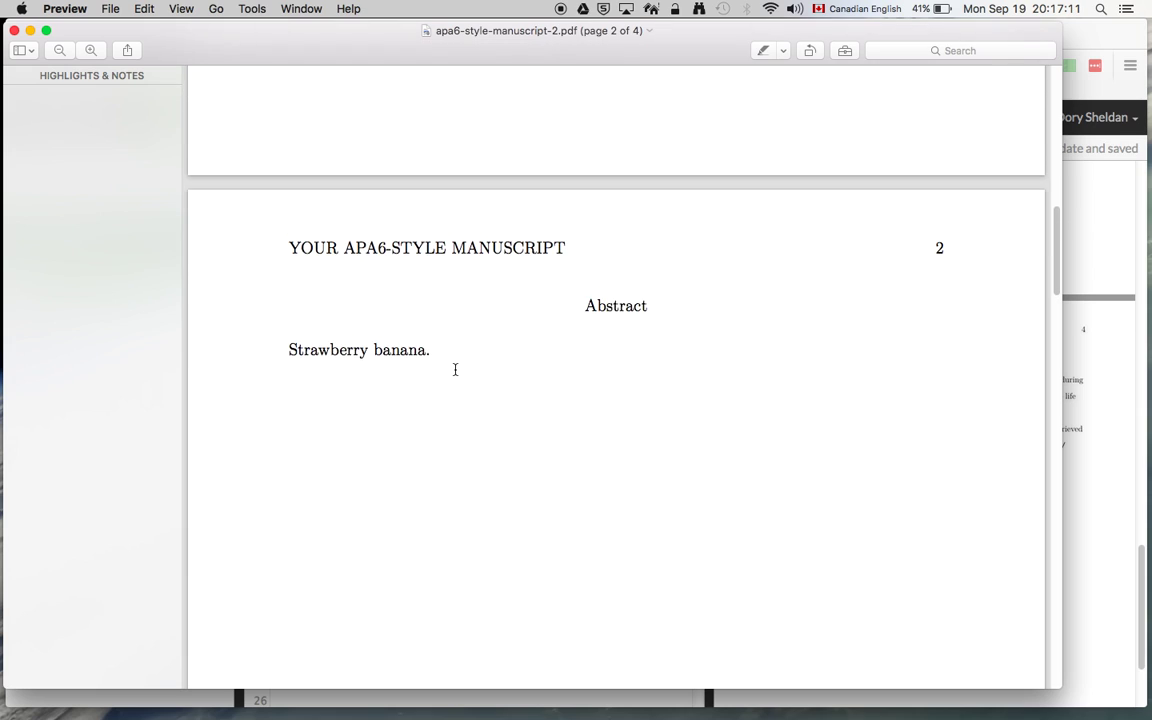
pyautogui.scroll(-10, 455, 370)
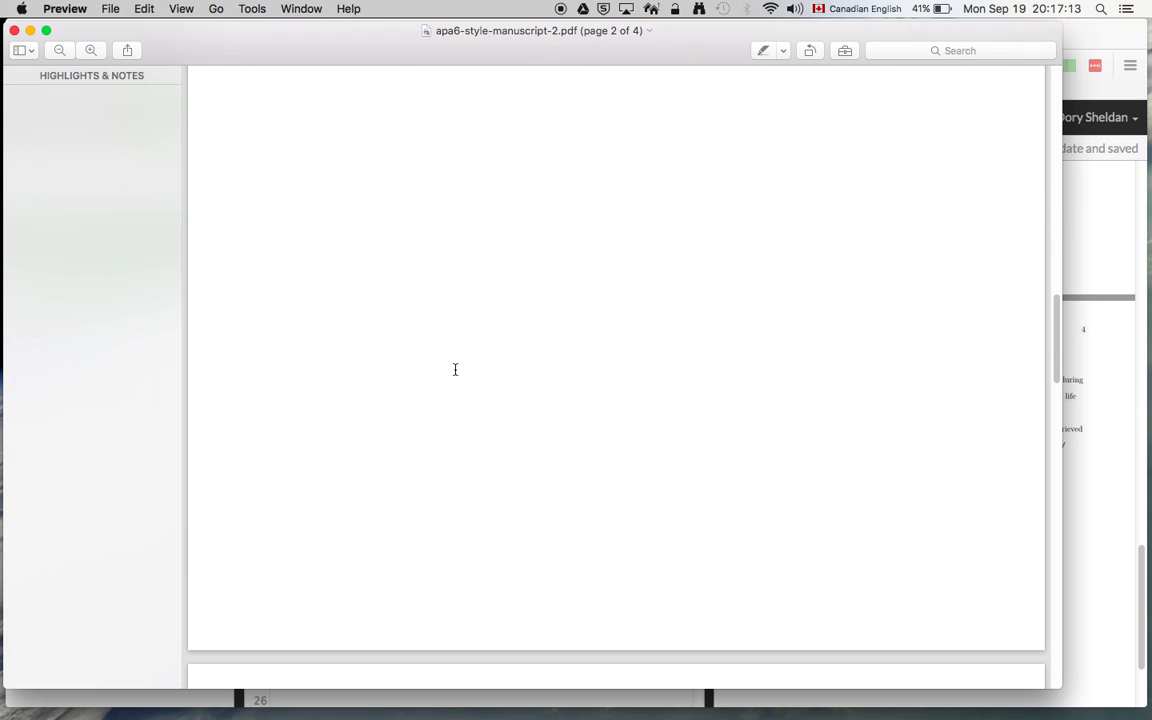
pyautogui.scroll(-10, 455, 370)
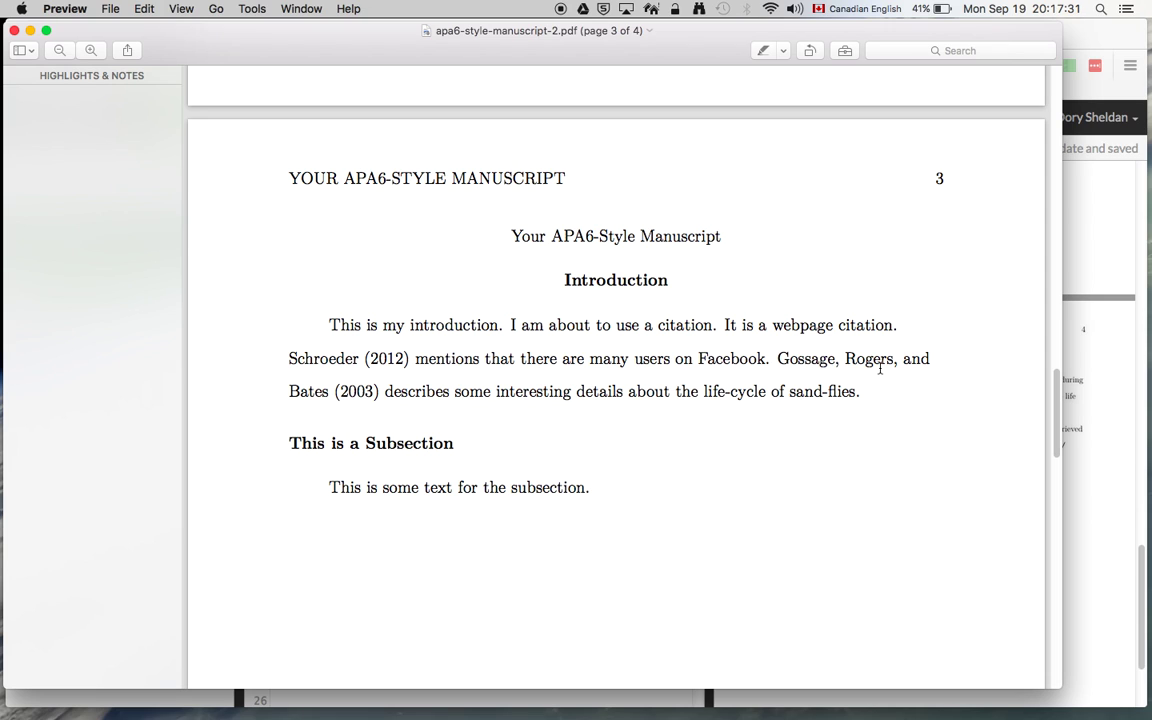
pyautogui.scroll(-2, 880, 368)
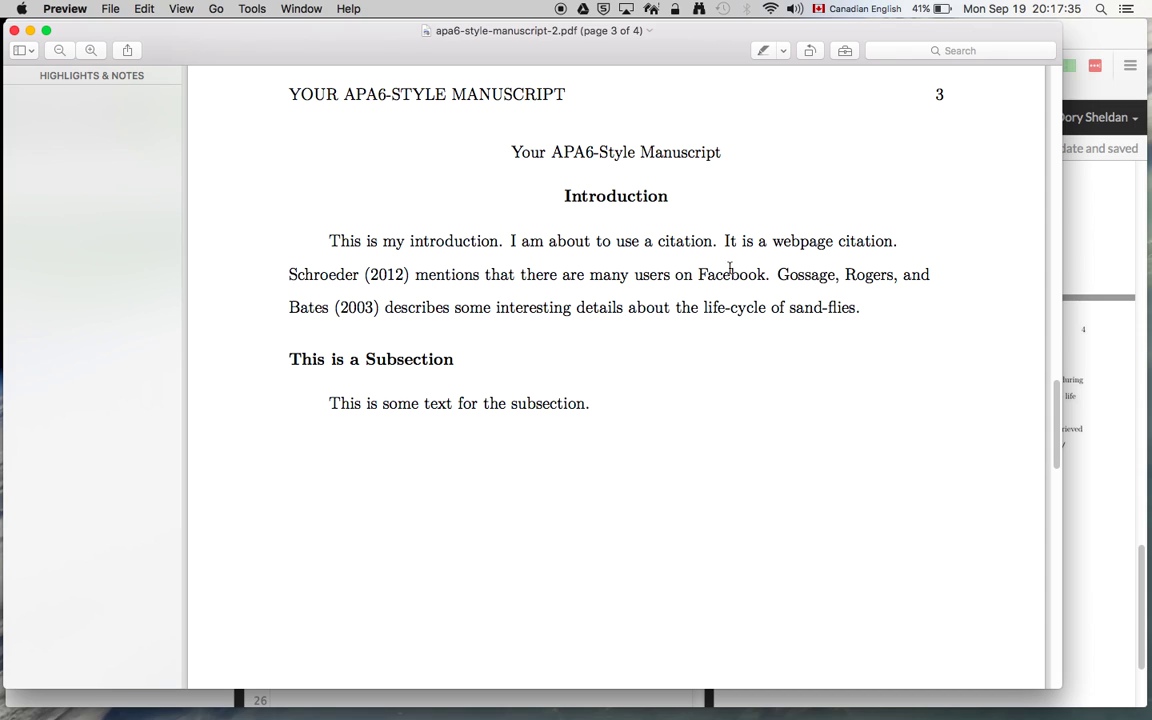
pyautogui.click(15, 33)
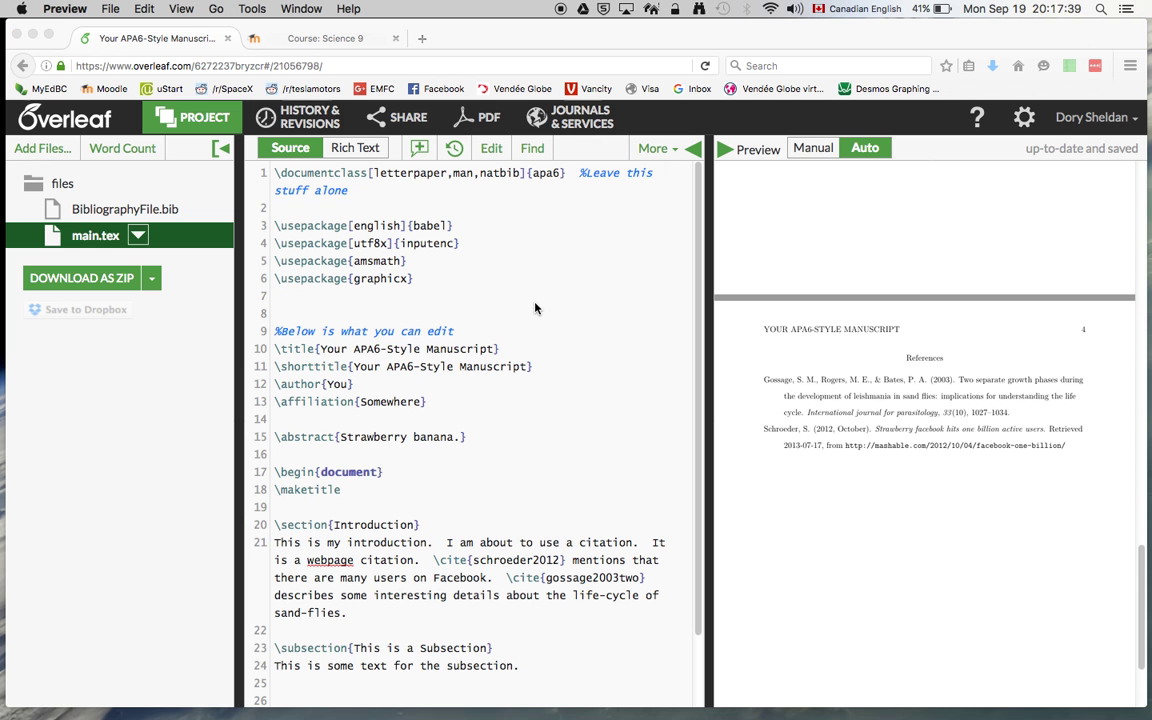